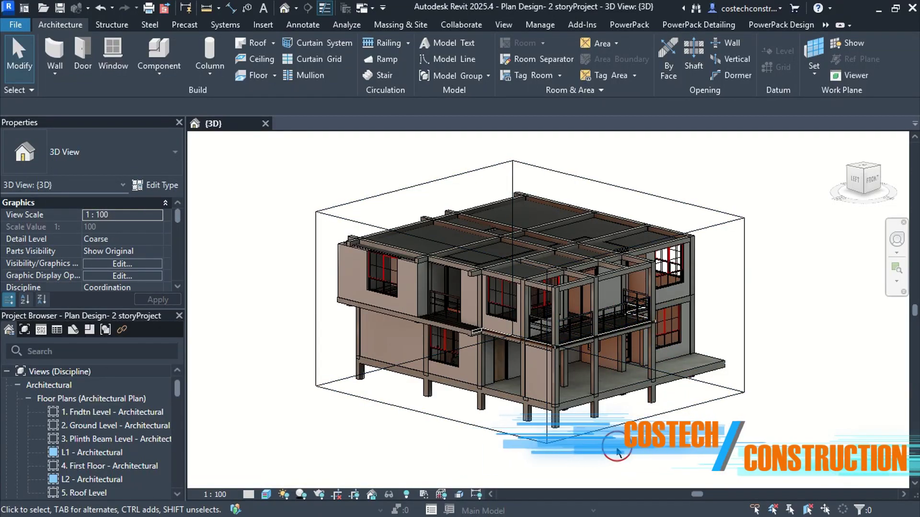
Step: Examine the two-storey building from several sides and review the available ETABS, SAFE and SAP2000 exchange commands and the PowerPack structural tools
{"action": "middle_click_drag", "start_coordinate": [617, 451], "coordinate": [830, 427], "text": "shift"}
{"action": "middle_click_drag", "start_coordinate": [544, 436], "coordinate": [829, 437], "text": "shift"}
{"action": "middle_click_drag", "start_coordinate": [554, 425], "coordinate": [565, 461], "text": "shift"}
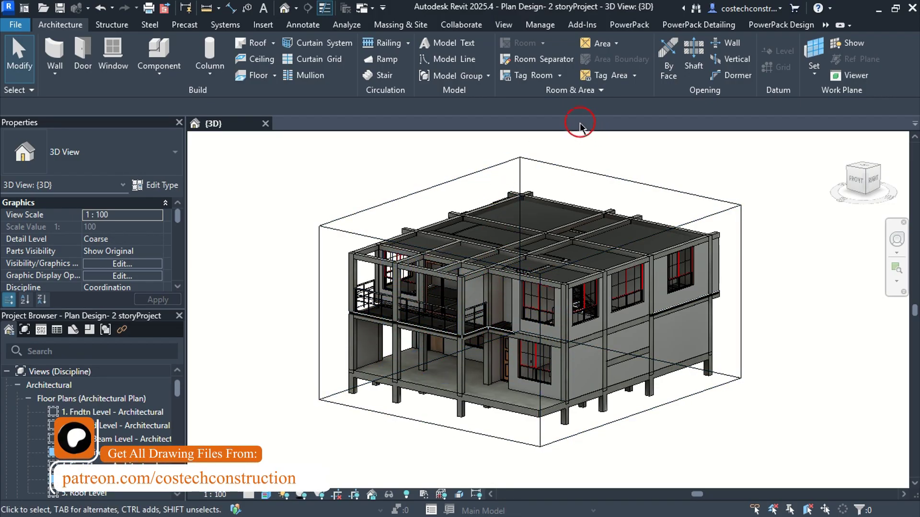
{"action": "left_click", "coordinate": [579, 27]}
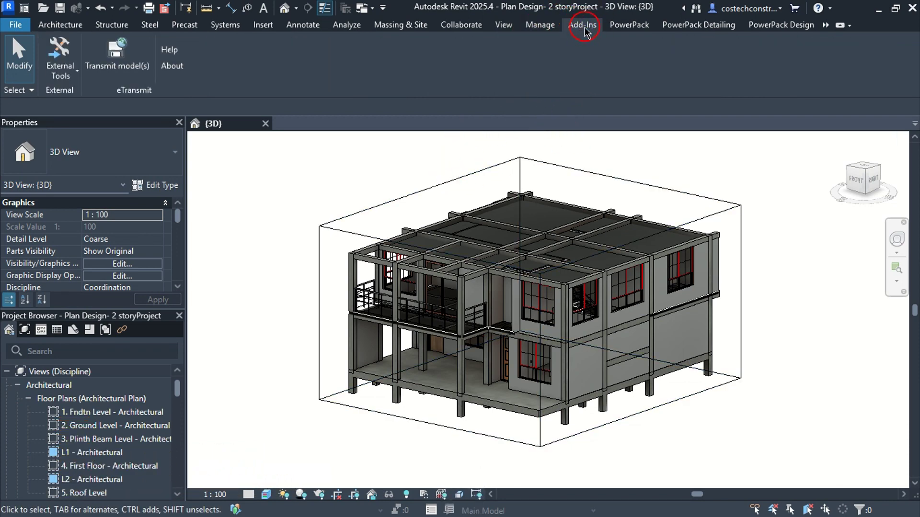
{"action": "left_click", "coordinate": [47, 71]}
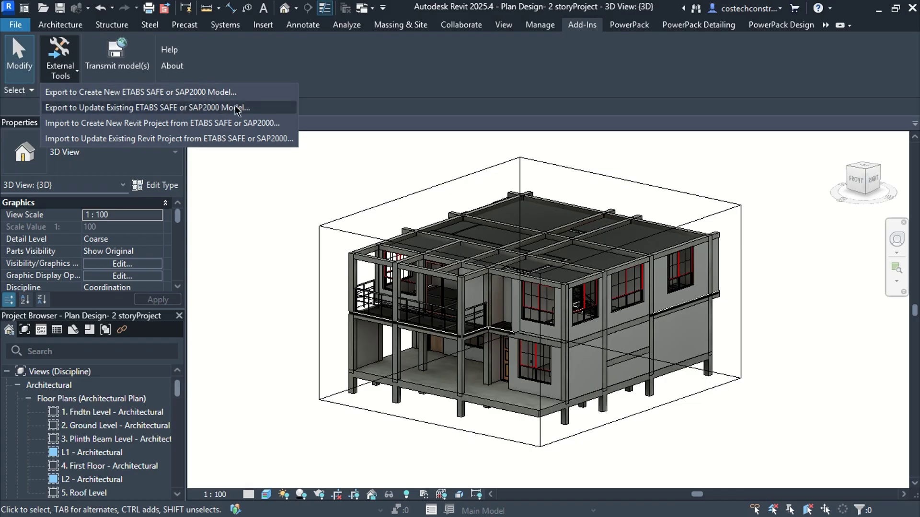
{"action": "left_click", "coordinate": [420, 456]}
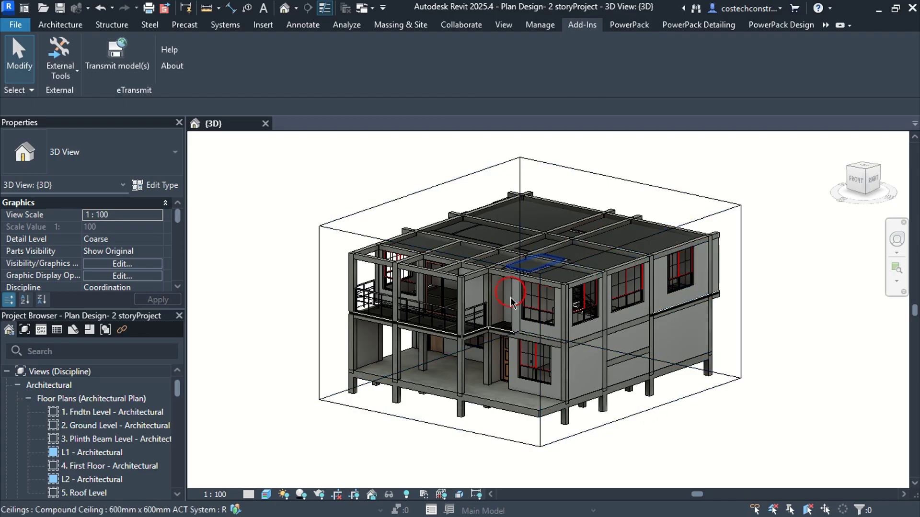
{"action": "left_click", "coordinate": [641, 25]}
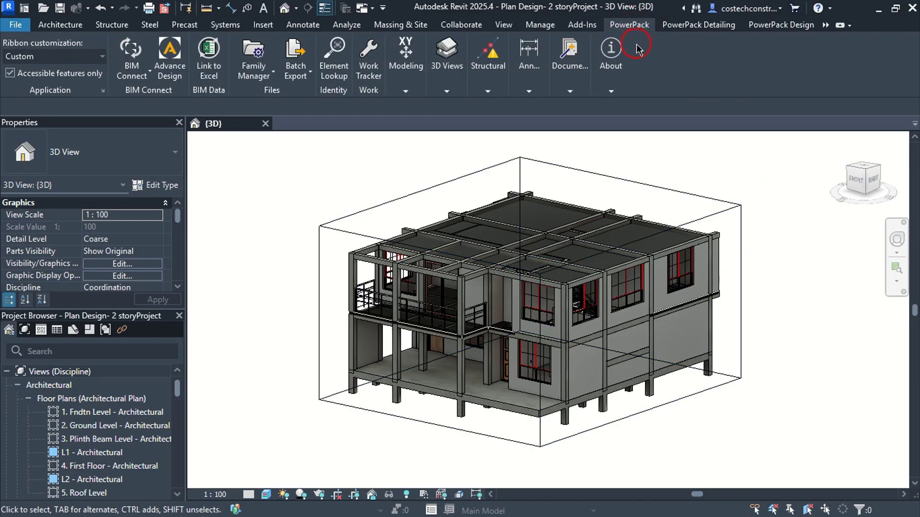
{"action": "left_click", "coordinate": [495, 79]}
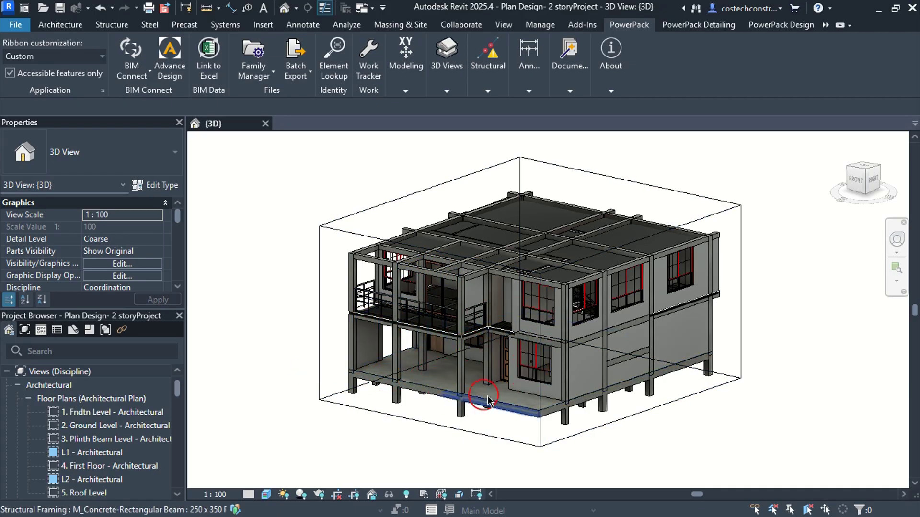
Step: Open the structural 3d Analytical Model view
{"action": "scroll", "coordinate": [402, 380], "scroll_direction": "down", "scroll_amount": 3}
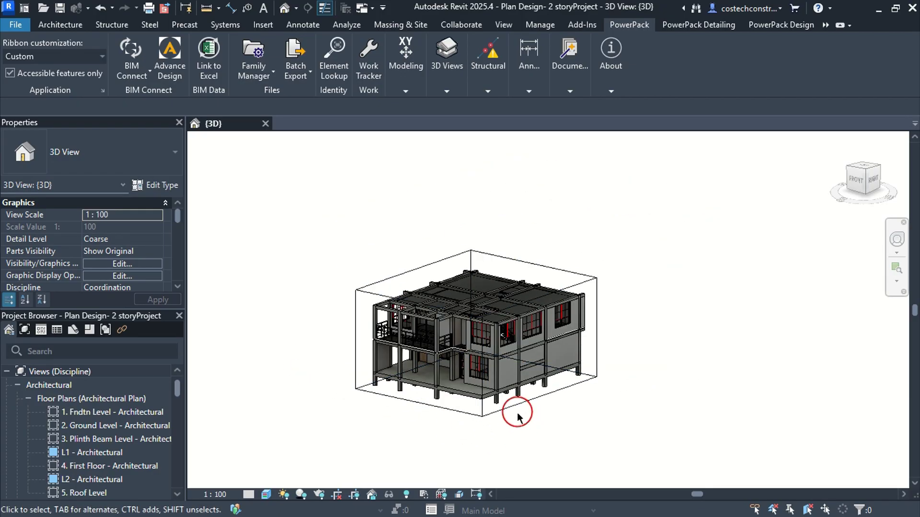
{"action": "scroll", "coordinate": [99, 448], "scroll_direction": "down", "scroll_amount": 3}
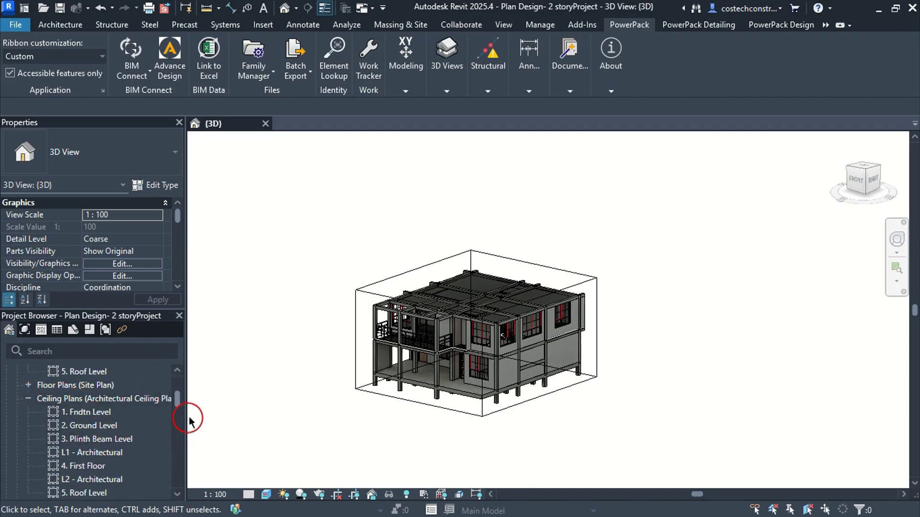
{"action": "left_click_drag", "start_coordinate": [181, 403], "coordinate": [177, 434]}
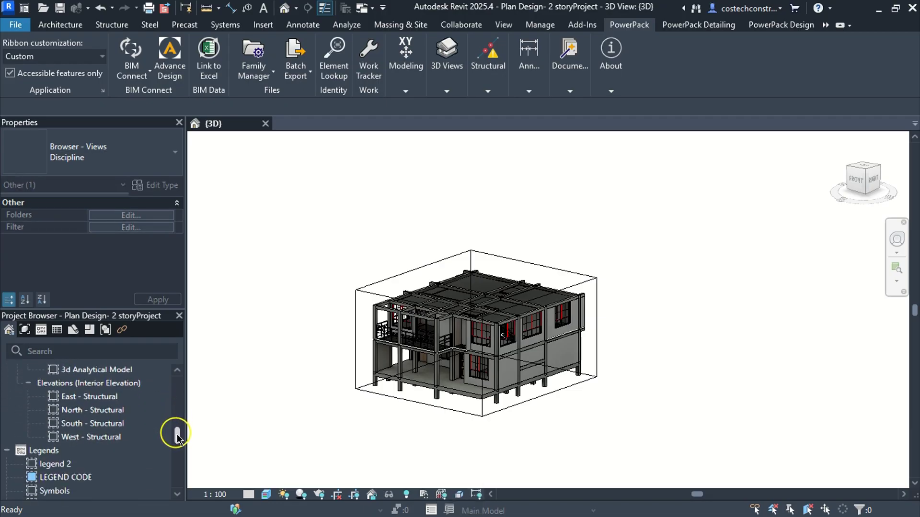
{"action": "double_click", "coordinate": [88, 370]}
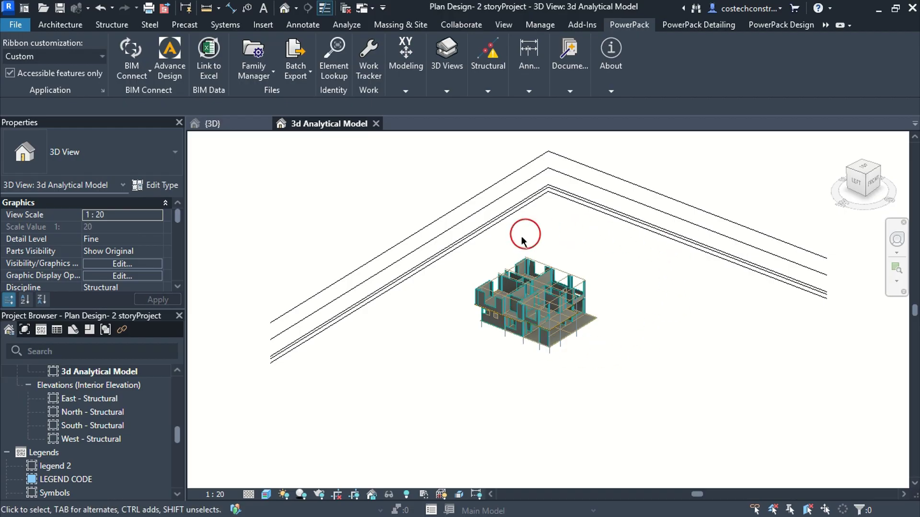
{"action": "scroll", "coordinate": [554, 327], "scroll_direction": "up", "scroll_amount": 2}
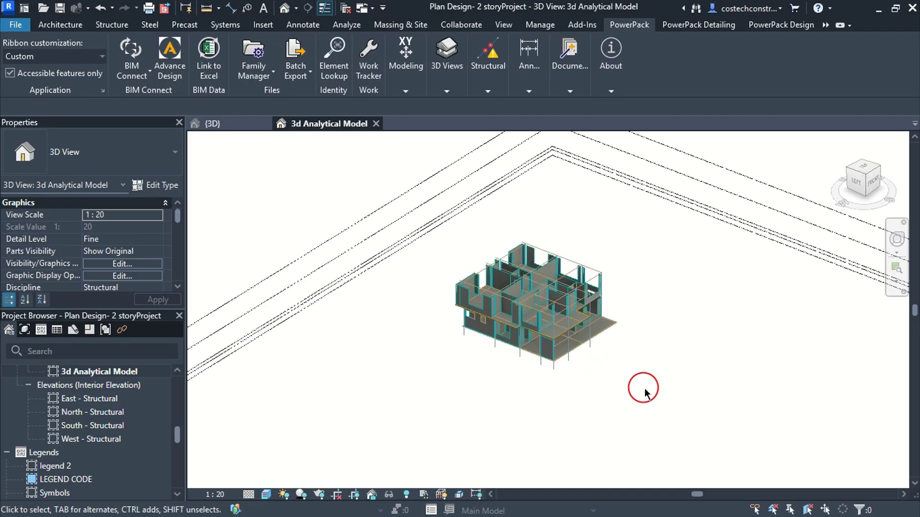
Step: Select all existing analytical members, openings and panels, check their categories in the selection filter, and delete them
{"action": "left_click_drag", "start_coordinate": [645, 389], "coordinate": [446, 234]}
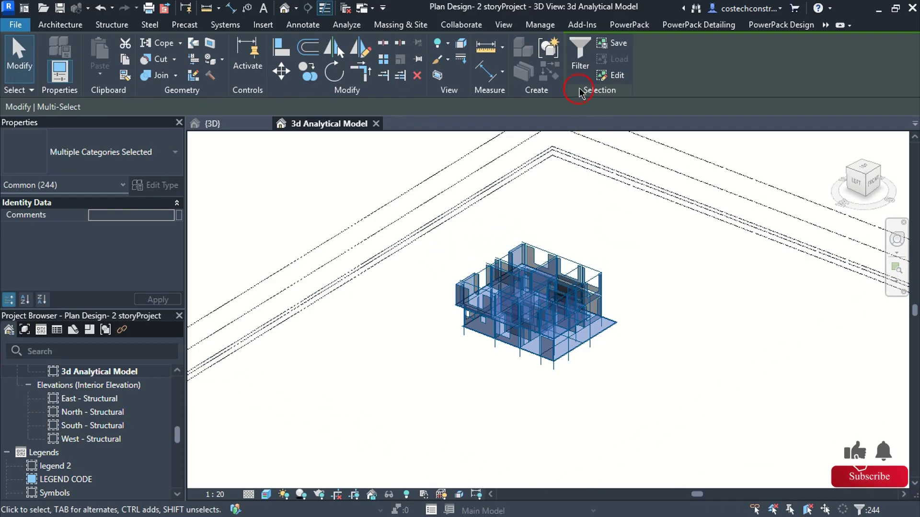
{"action": "left_click", "coordinate": [579, 58]}
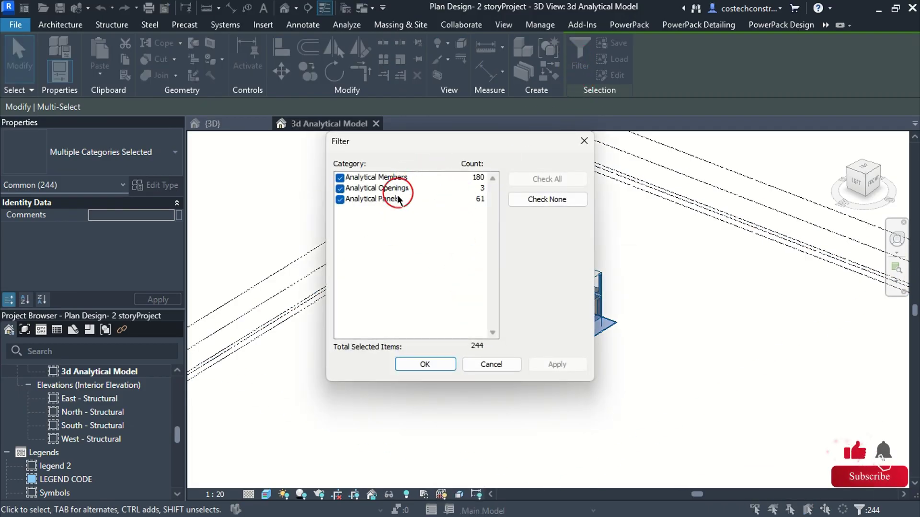
{"action": "left_click", "coordinate": [437, 365]}
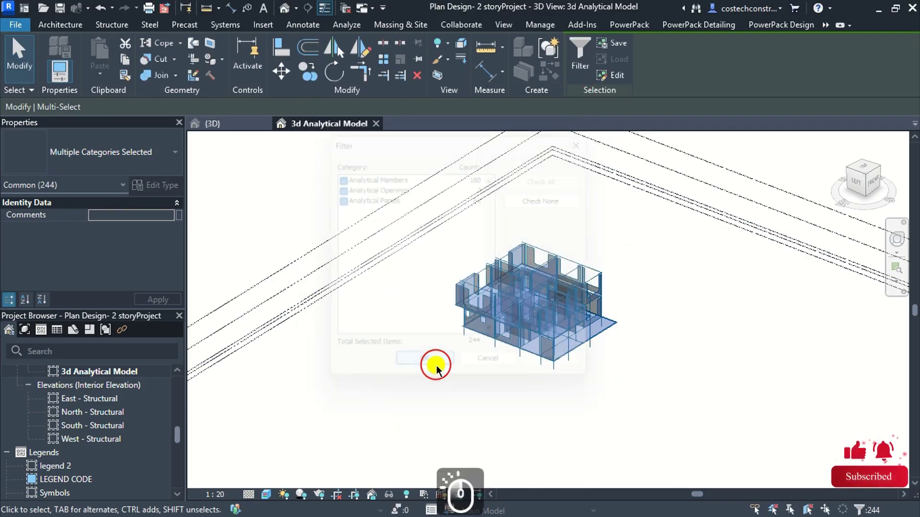
{"action": "key", "text": "Delete"}
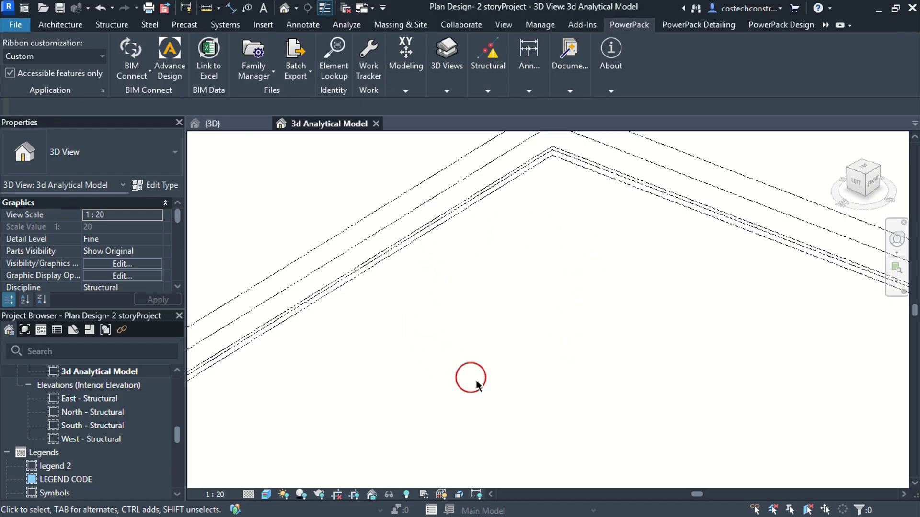
Step: Return to the {3D} view and raise the top face of the section box well above the roof beams
{"action": "left_click", "coordinate": [221, 128]}
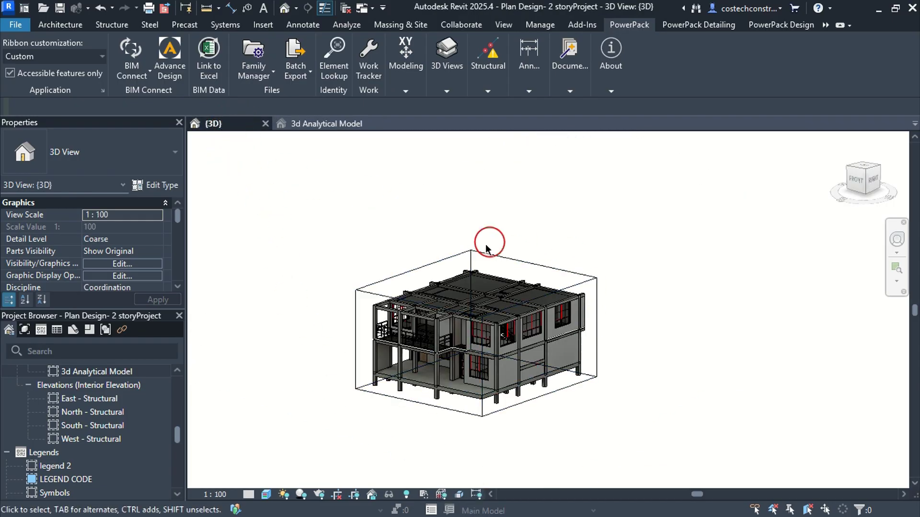
{"action": "left_click", "coordinate": [380, 300]}
{"action": "left_click", "coordinate": [445, 299]}
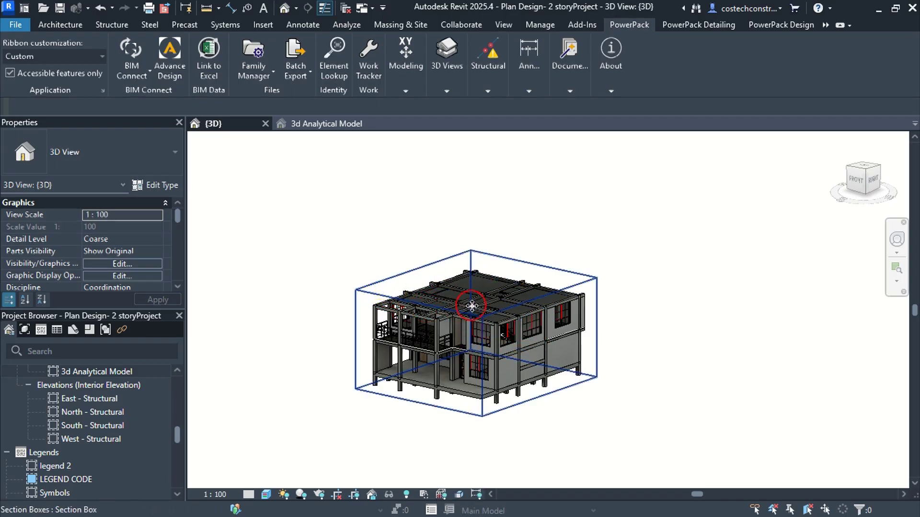
{"action": "left_click_drag", "start_coordinate": [478, 285], "coordinate": [480, 266]}
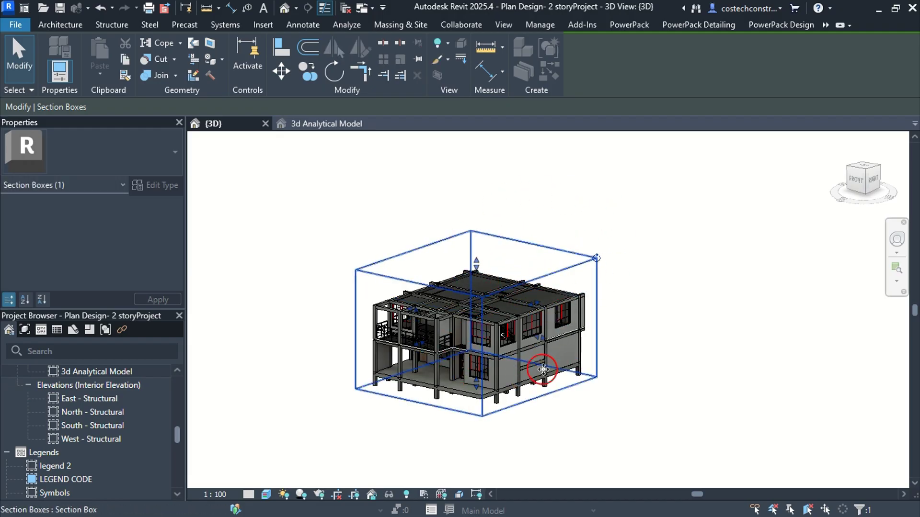
{"action": "left_click", "coordinate": [677, 406]}
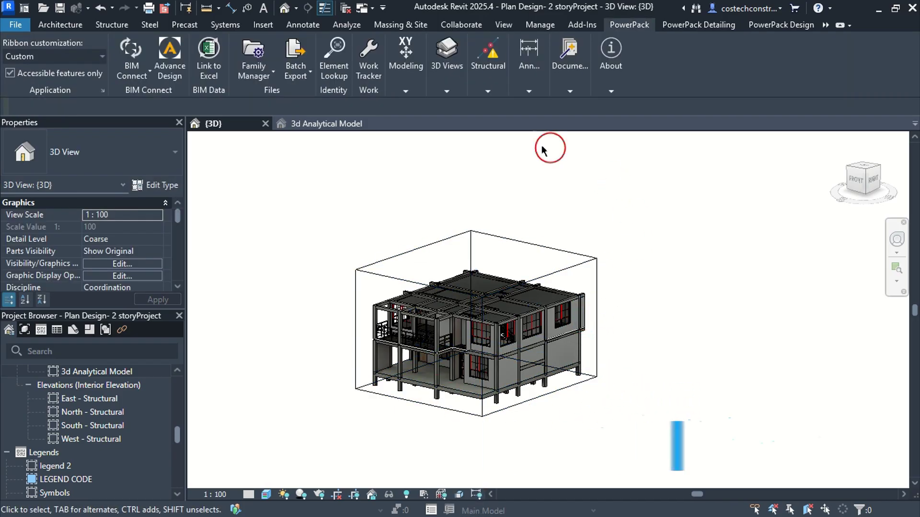
Step: Generate a new analytical model with the PowerPack structural tool, using all structural elements of the building in the {3D} view
{"action": "mouse_move", "coordinate": [488, 72]}
{"action": "left_click", "coordinate": [776, 128]}
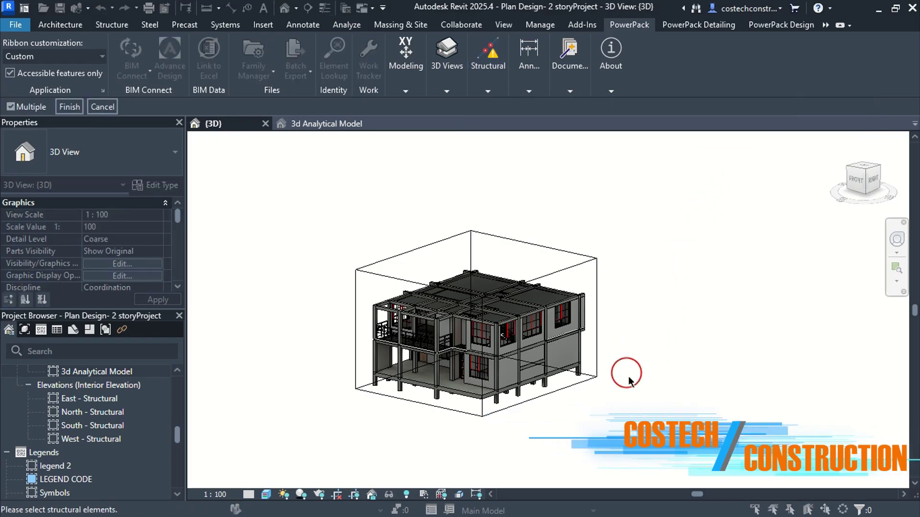
{"action": "mouse_move", "coordinate": [665, 426]}
{"action": "left_mouse_down"}
{"action": "mouse_move", "coordinate": [530, 390]}
{"action": "mouse_move", "coordinate": [312, 197]}
{"action": "mouse_move", "coordinate": [307, 179]}
{"action": "left_mouse_up"}
{"action": "left_click", "coordinate": [456, 269]}
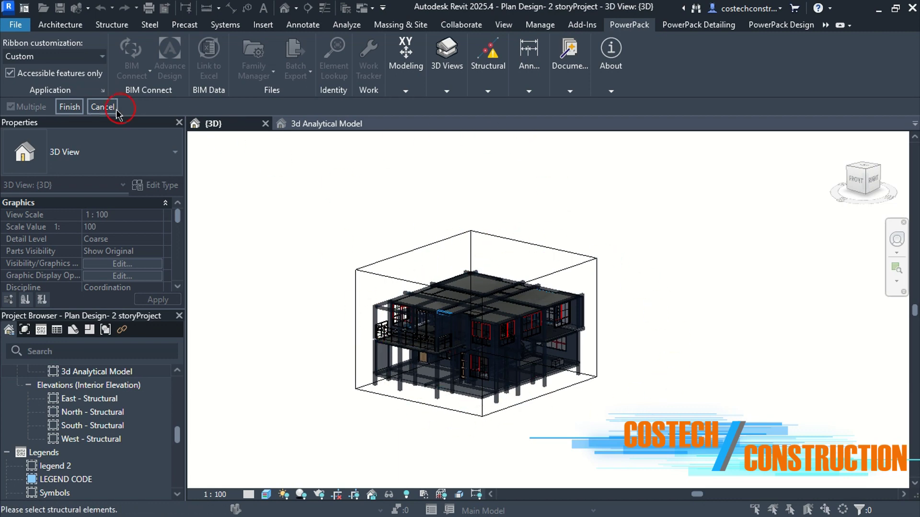
{"action": "left_click", "coordinate": [74, 106]}
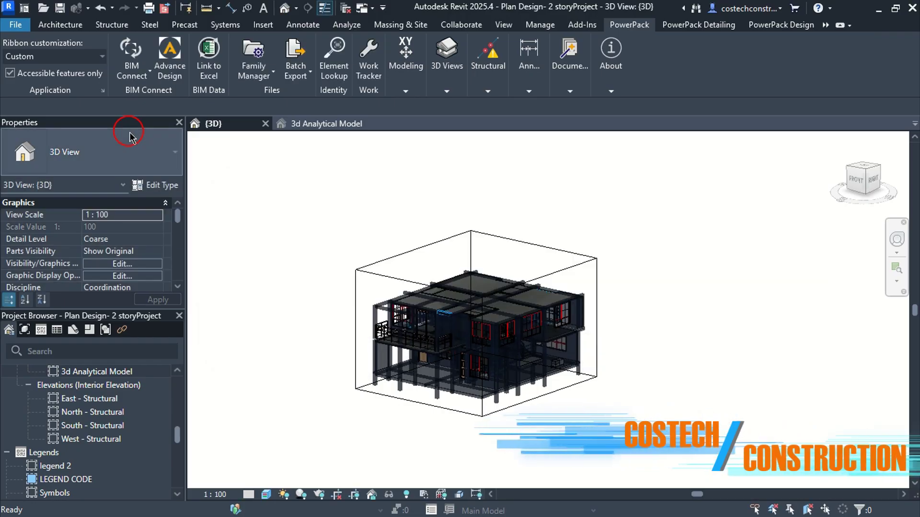
{"action": "left_click", "coordinate": [359, 193]}
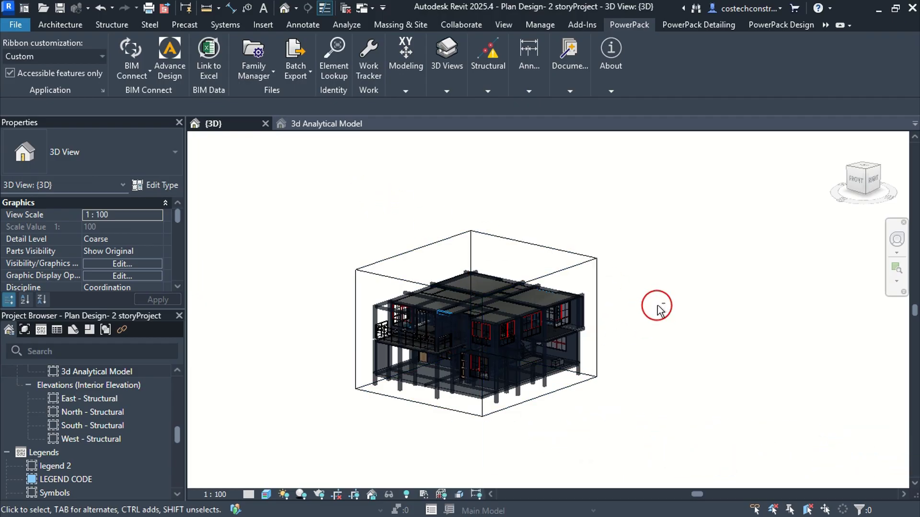
Step: Return to the 3d Analytical Model view and inspect the properties of the analytical column member below the building's front corner
{"action": "middle_click_drag", "start_coordinate": [617, 332], "coordinate": [438, 324], "text": "shift"}
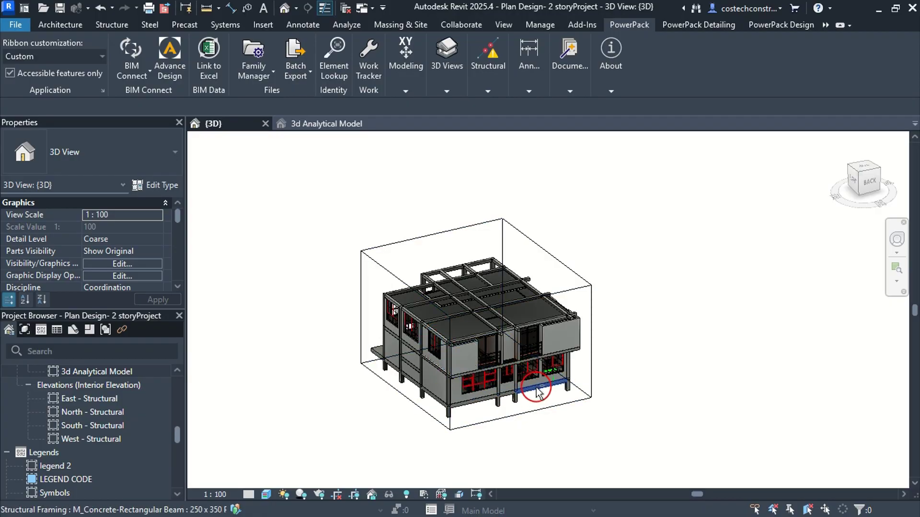
{"action": "middle_click_drag", "start_coordinate": [540, 386], "coordinate": [600, 332], "text": "shift"}
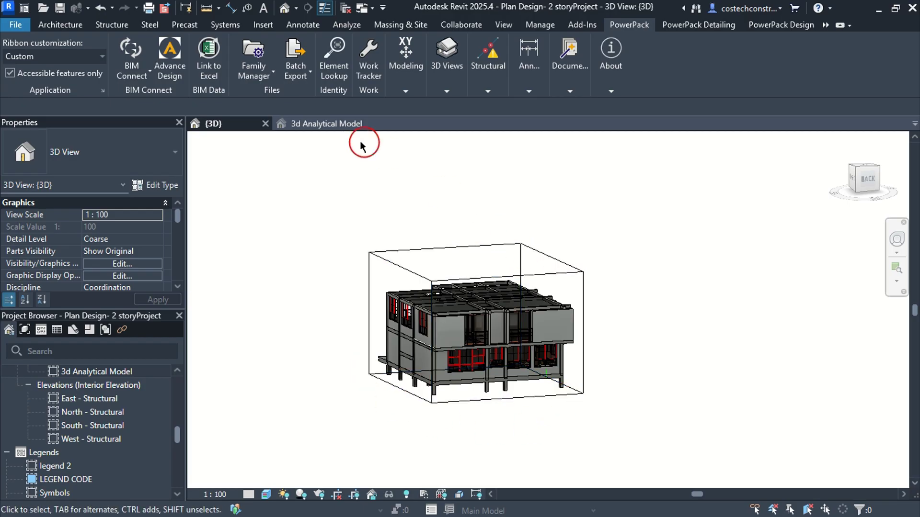
{"action": "left_click", "coordinate": [318, 125]}
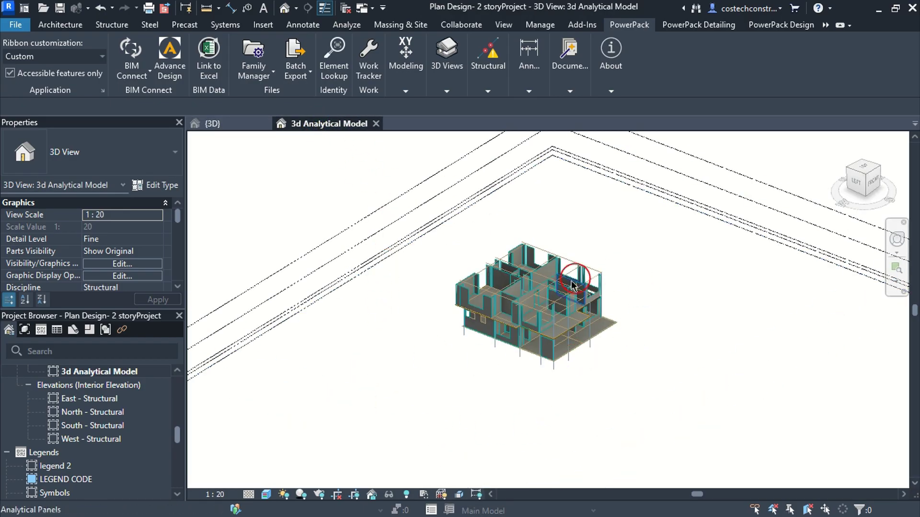
{"action": "scroll", "coordinate": [545, 356], "scroll_direction": "up", "scroll_amount": 5}
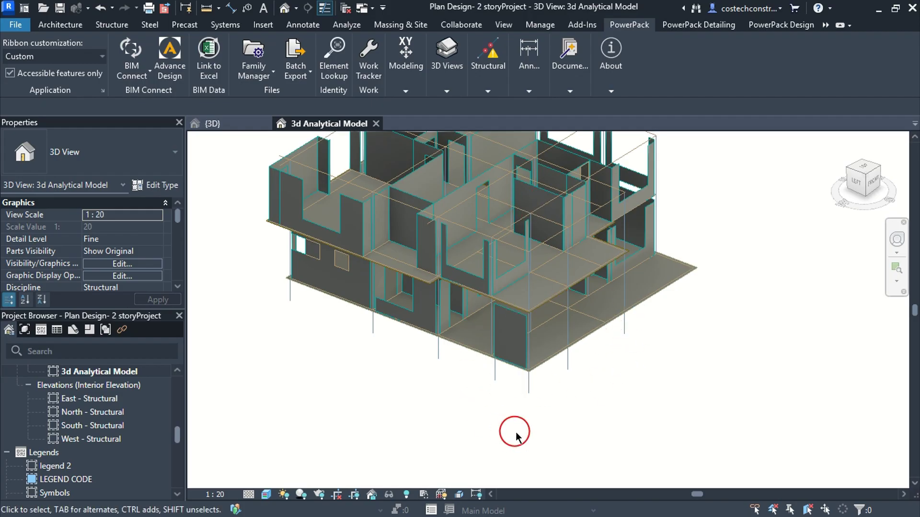
{"action": "scroll", "coordinate": [515, 429], "scroll_direction": "up", "scroll_amount": 4}
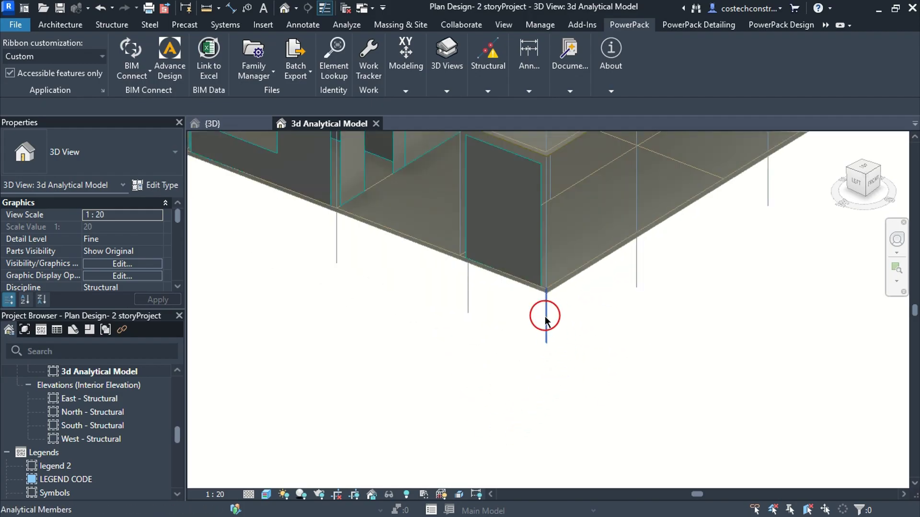
{"action": "left_click", "coordinate": [545, 320]}
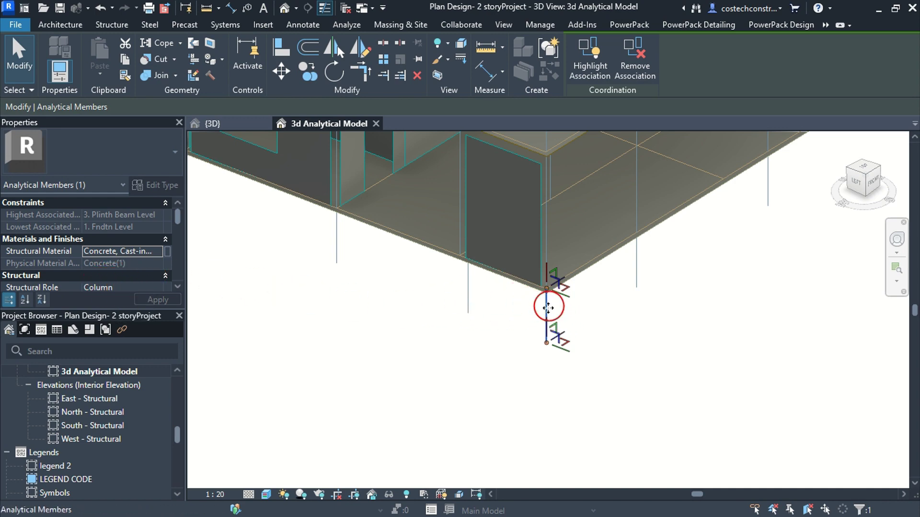
{"action": "left_click", "coordinate": [437, 370]}
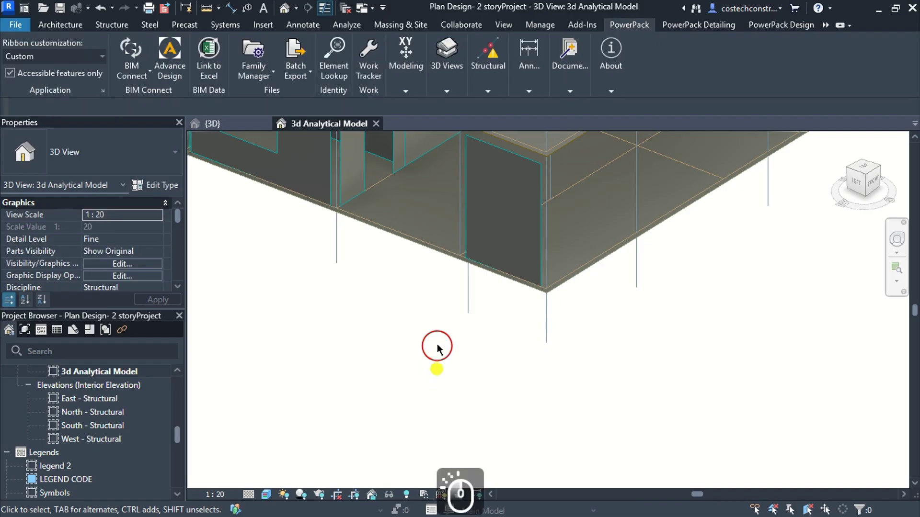
Step: Inspect the structural role and thickness of an analytical wall panel between the plinth beam level and first floor
{"action": "scroll", "coordinate": [415, 409], "scroll_direction": "down", "scroll_amount": 5}
{"action": "middle_click_drag", "start_coordinate": [620, 320], "coordinate": [453, 257], "text": "shift"}
{"action": "scroll", "coordinate": [335, 254], "scroll_direction": "up", "scroll_amount": 6}
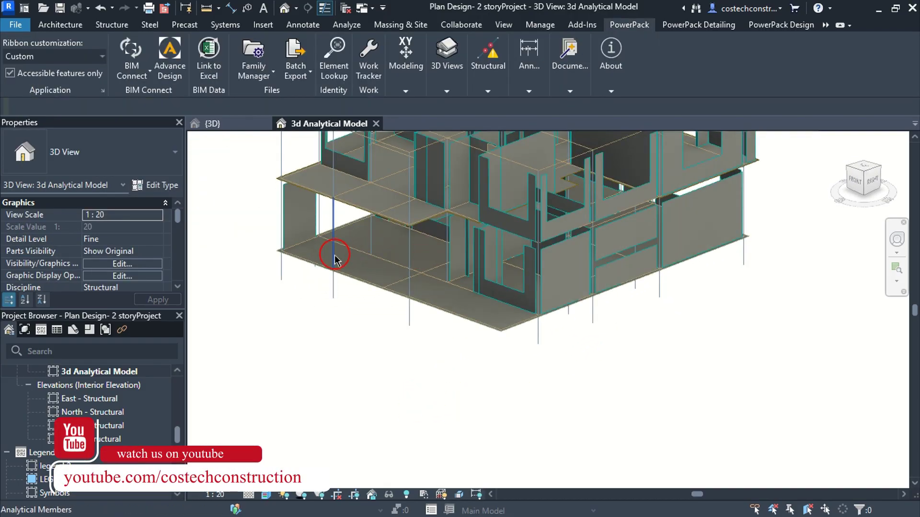
{"action": "scroll", "coordinate": [383, 294], "scroll_direction": "up", "scroll_amount": 3}
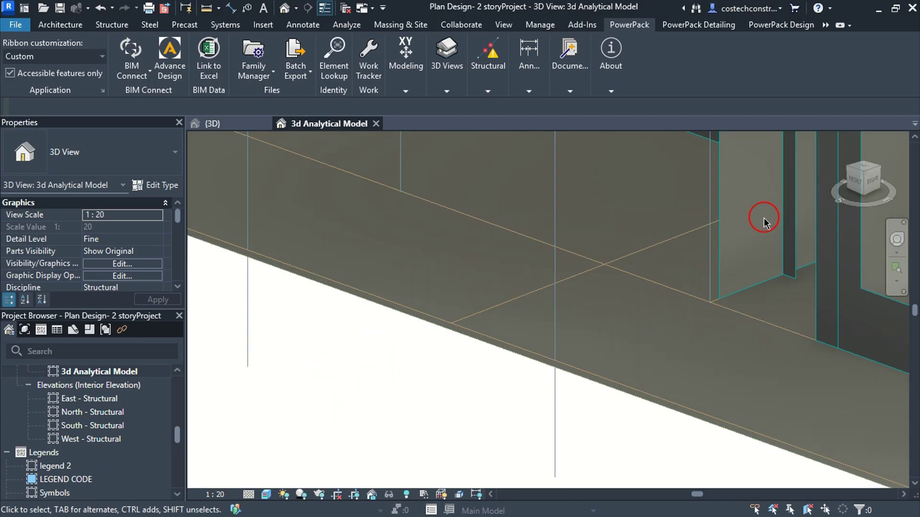
{"action": "left_click", "coordinate": [723, 239]}
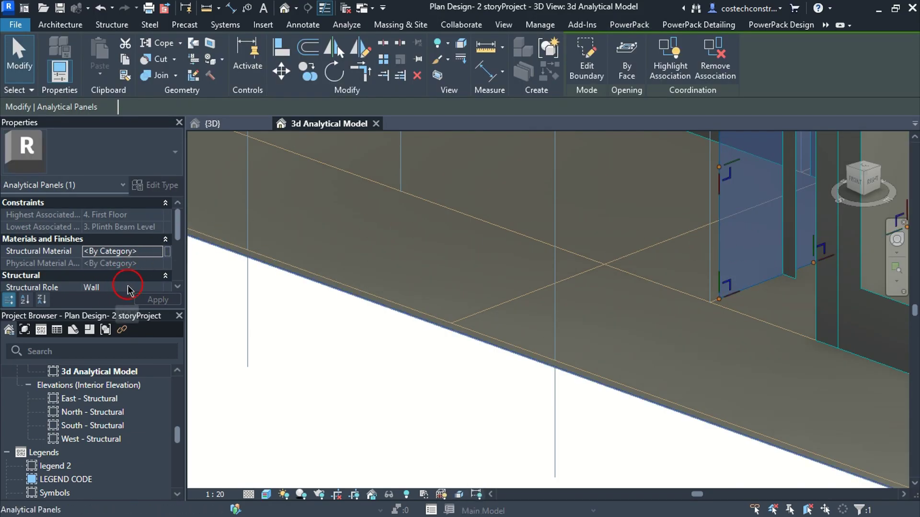
{"action": "scroll", "coordinate": [132, 278], "scroll_direction": "down", "scroll_amount": 1}
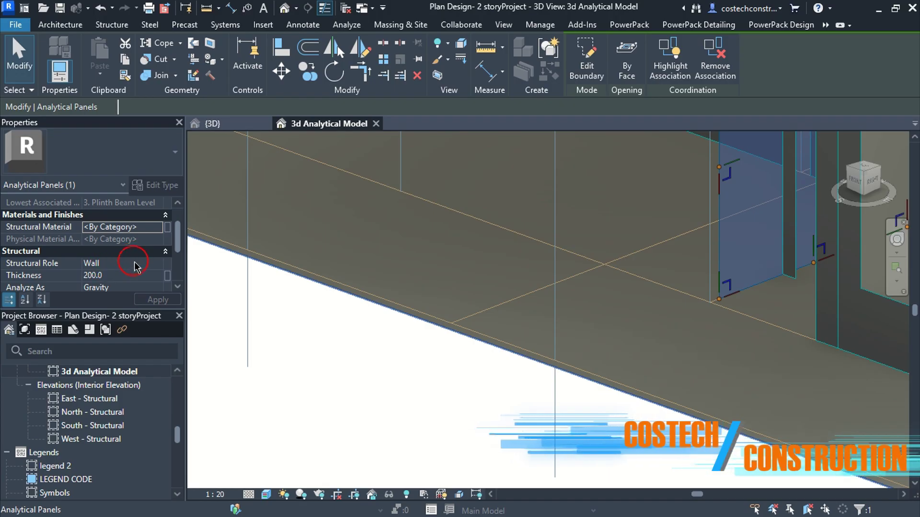
{"action": "left_click", "coordinate": [379, 378]}
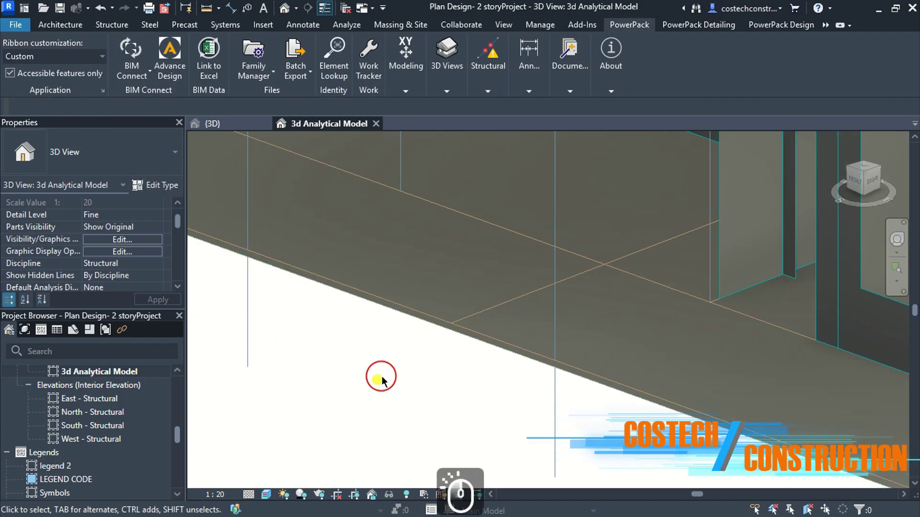
Step: Inspect the structural role and section type of an analytical roof beam member between two wall panels
{"action": "scroll", "coordinate": [381, 375], "scroll_direction": "down", "scroll_amount": 10}
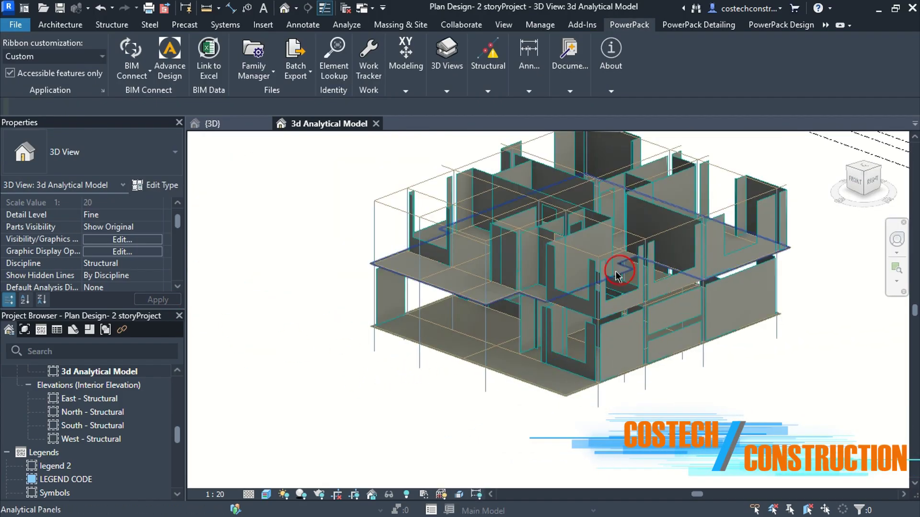
{"action": "left_click", "coordinate": [670, 235]}
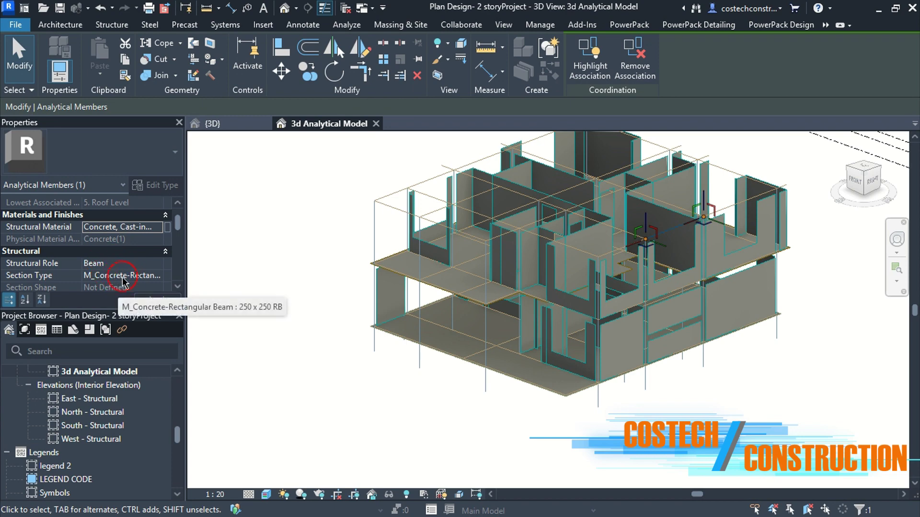
{"action": "left_click", "coordinate": [281, 304]}
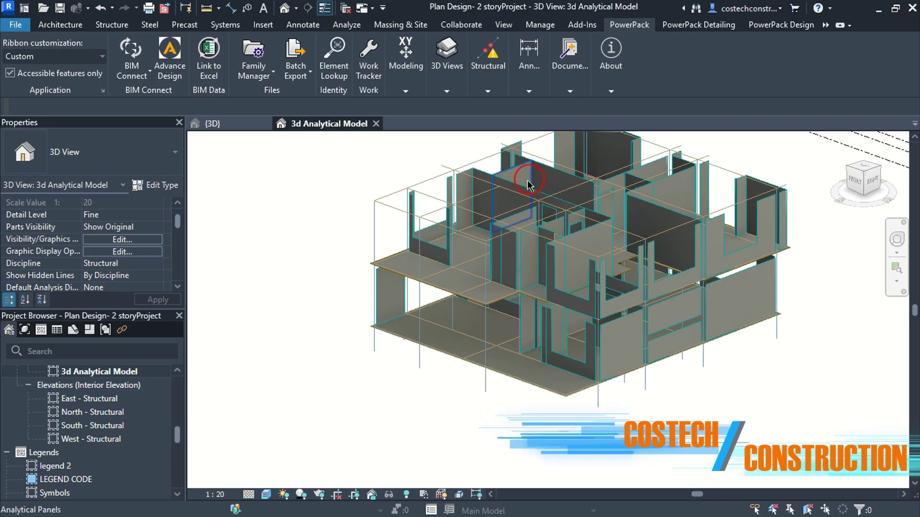
Step: Select the entire analytical model together with the levels and keep members, openings, panels and levels in the selection filter
{"action": "scroll", "coordinate": [475, 357], "scroll_direction": "down", "scroll_amount": 2}
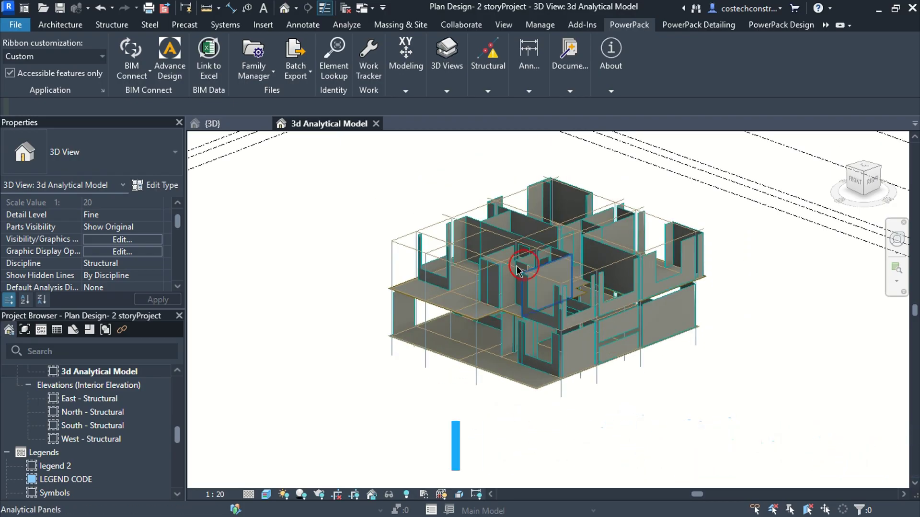
{"action": "scroll", "coordinate": [518, 270], "scroll_direction": "down", "scroll_amount": 8}
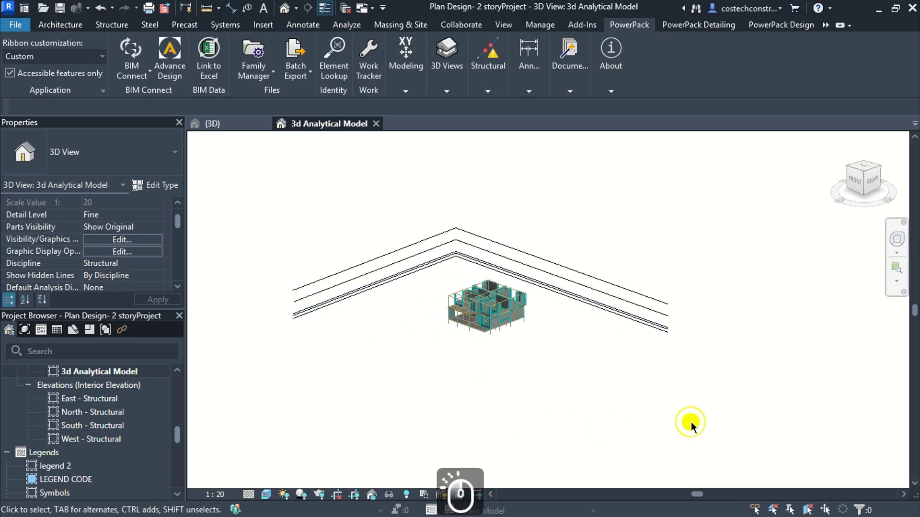
{"action": "left_click_drag", "start_coordinate": [690, 422], "coordinate": [275, 187]}
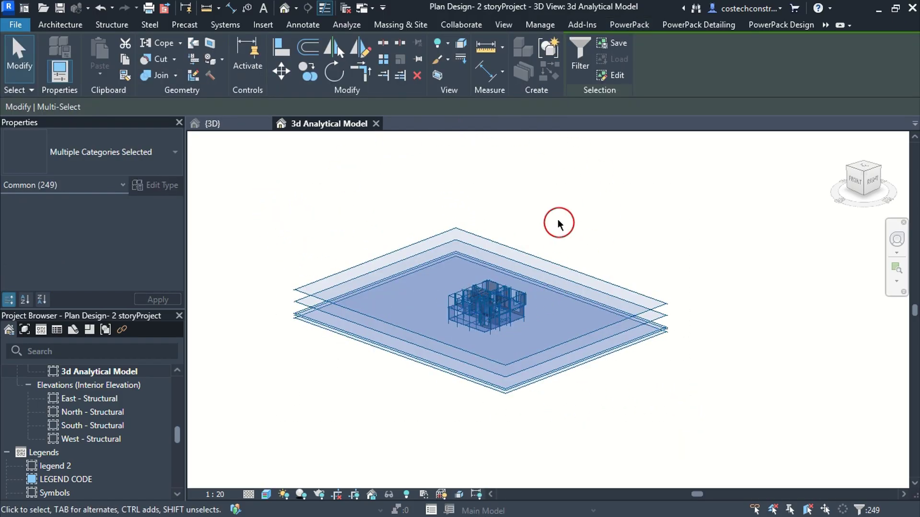
{"action": "left_click", "coordinate": [580, 55]}
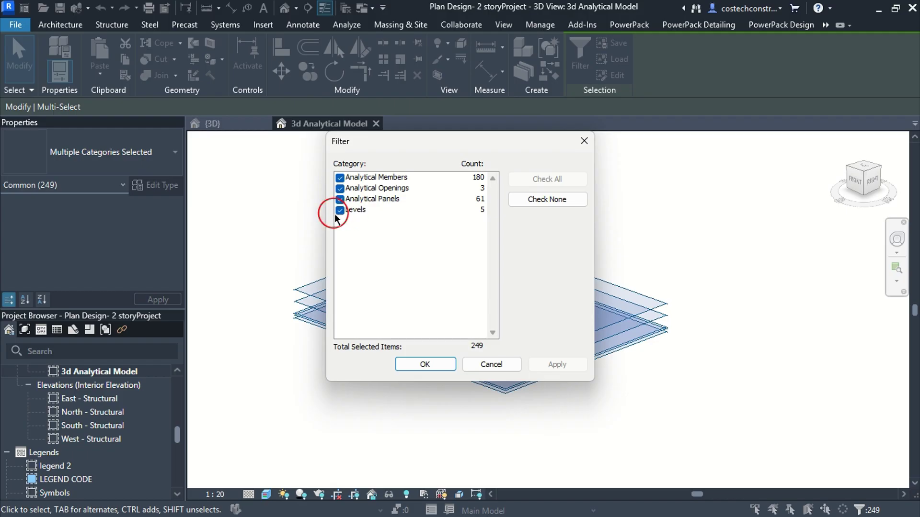
{"action": "left_click", "coordinate": [442, 366]}
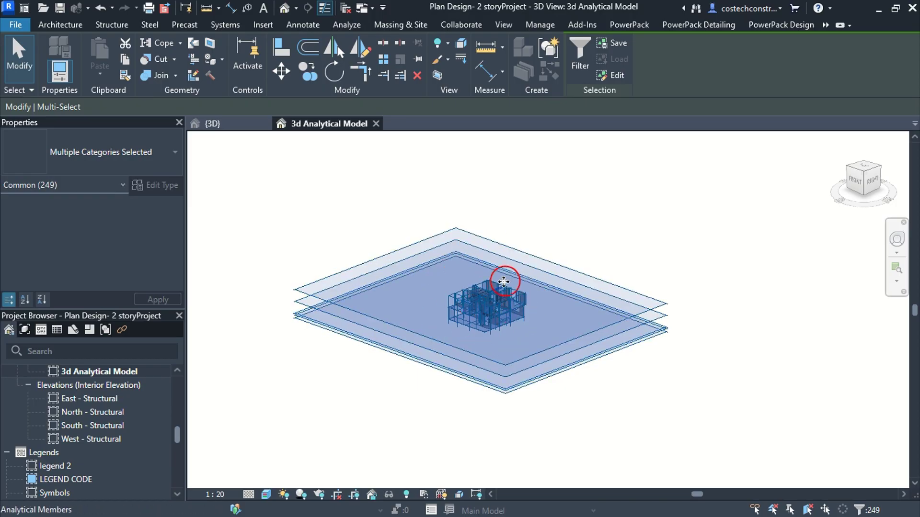
Step: Export to create a new ETABS, SAFE or SAP2000 model with grids, analytical members, wall and floor panels and openings, not limited to selected elements
{"action": "left_click", "coordinate": [582, 25]}
{"action": "left_click", "coordinate": [68, 74]}
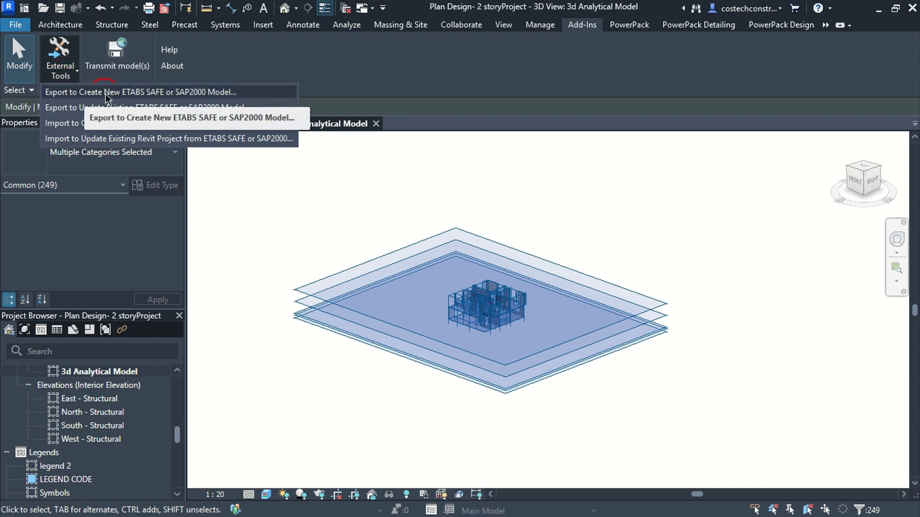
{"action": "left_click", "coordinate": [106, 96]}
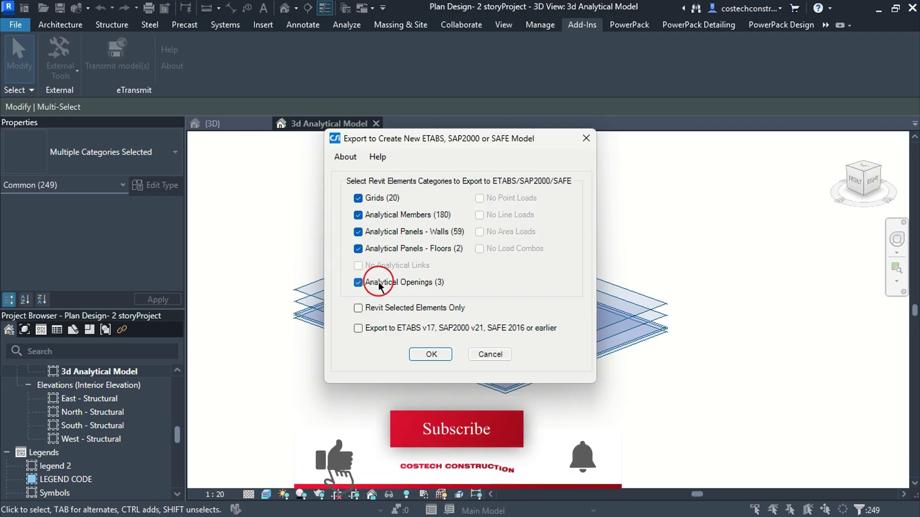
{"action": "left_click", "coordinate": [379, 310]}
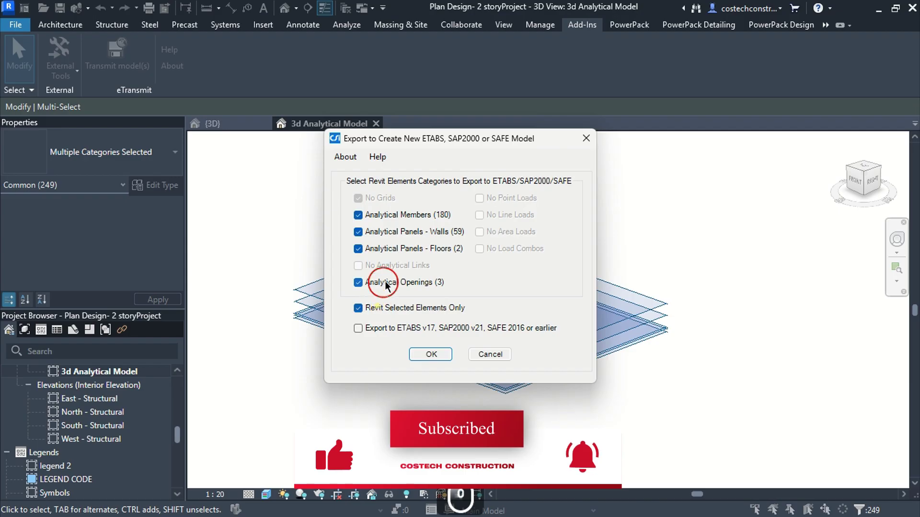
{"action": "left_click", "coordinate": [376, 308]}
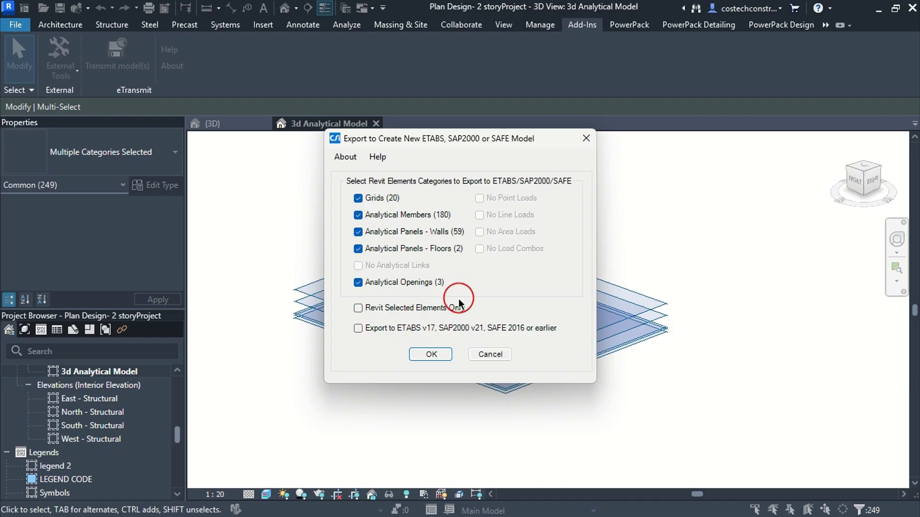
{"action": "left_click", "coordinate": [431, 354]}
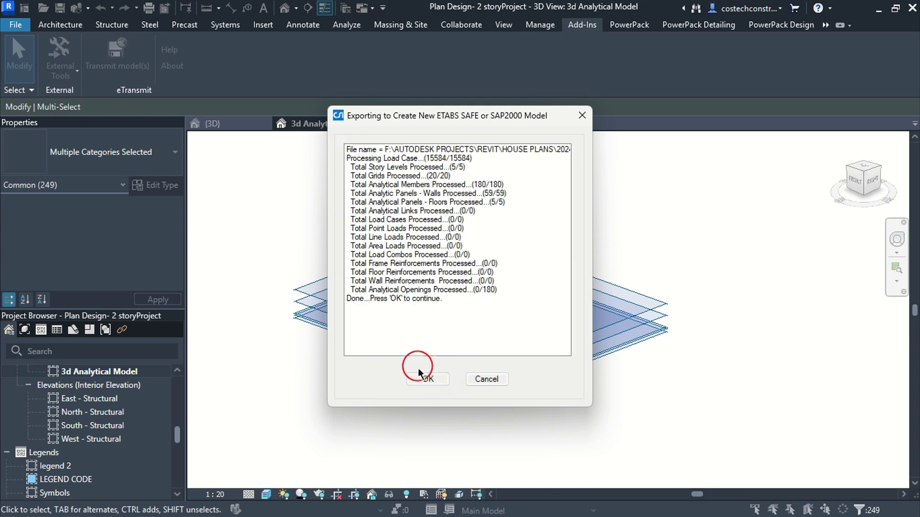
Step: Save the export as the ETABS exchange file Plan Design- 2 storyProject.exr in New folder, replacing the existing file, and clear the selection
{"action": "left_click", "coordinate": [427, 379]}
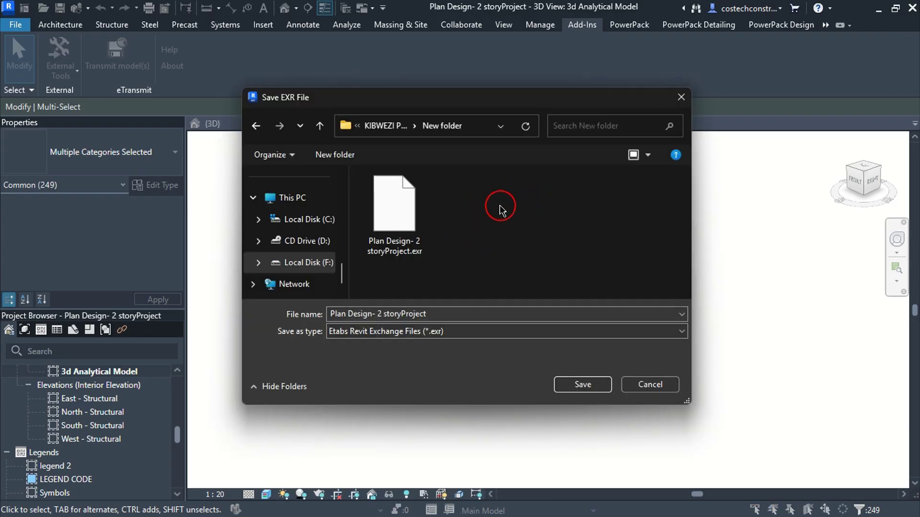
{"action": "left_click", "coordinate": [392, 205]}
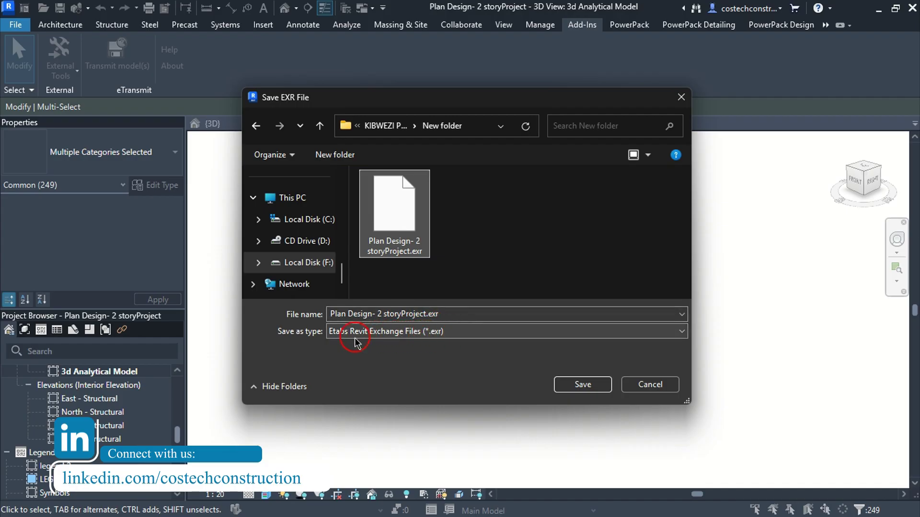
{"action": "left_click", "coordinate": [457, 336]}
{"action": "left_click", "coordinate": [455, 332]}
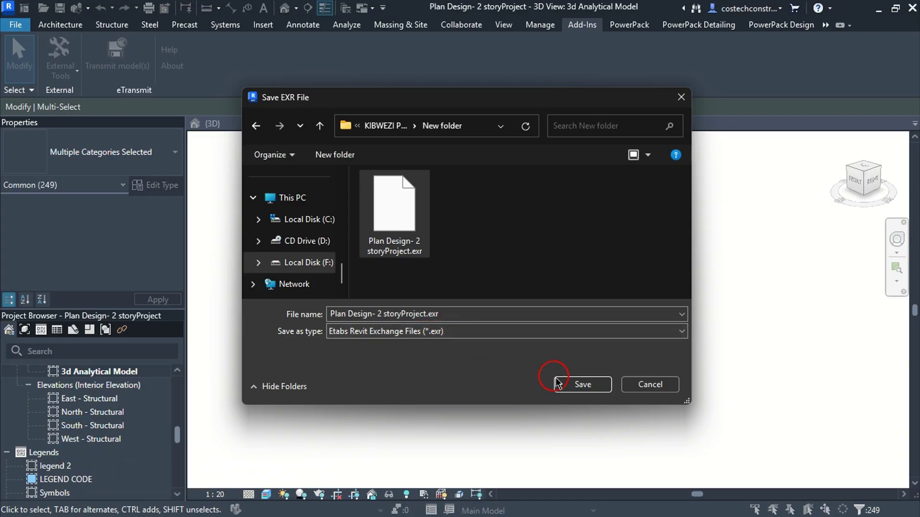
{"action": "left_click", "coordinate": [579, 386]}
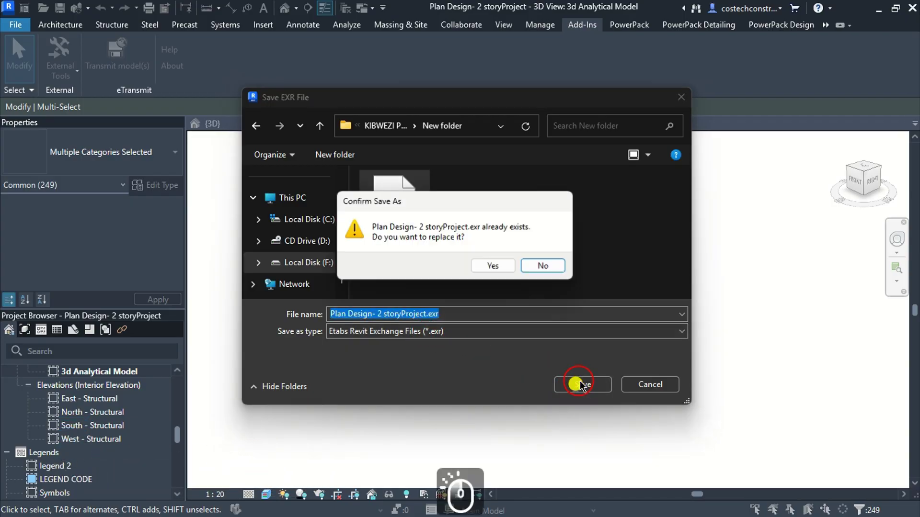
{"action": "left_click", "coordinate": [493, 265]}
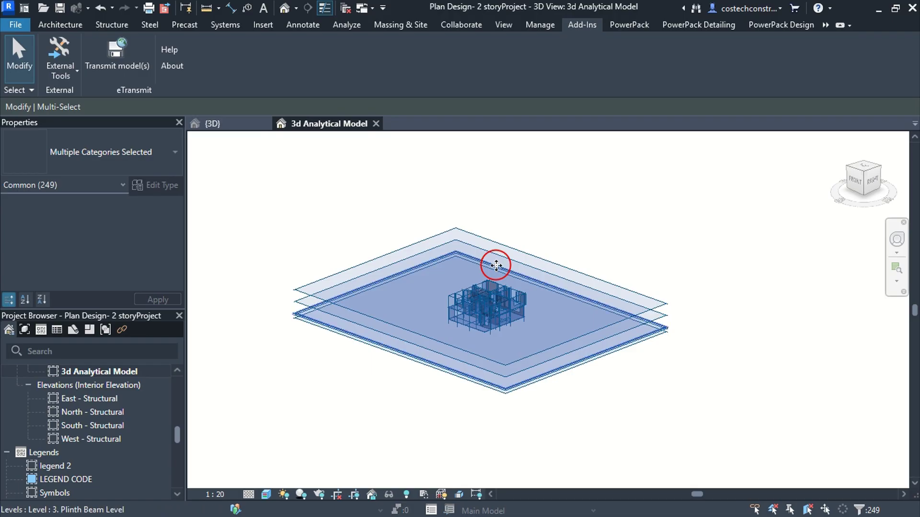
{"action": "left_click", "coordinate": [575, 227]}
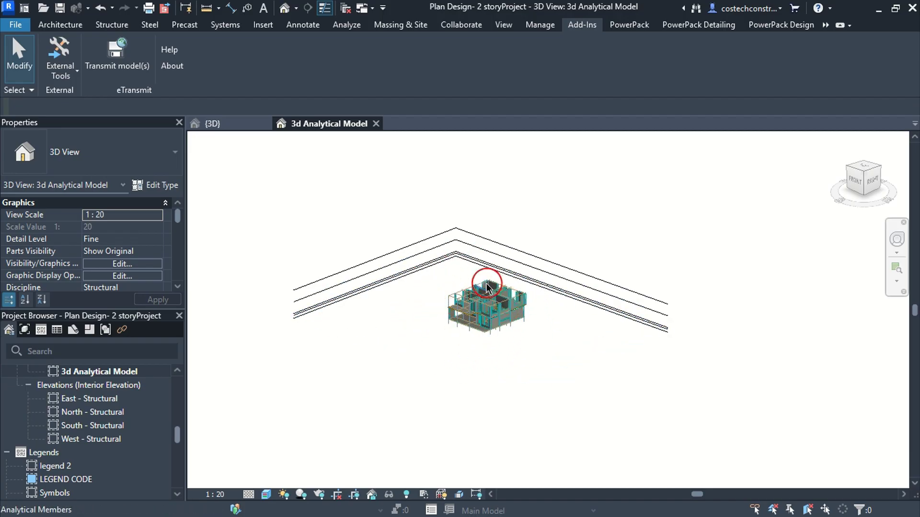
Step: Return to the {3D} view and lower the top face of the section box to cut through the ground-floor walls
{"action": "left_click", "coordinate": [230, 133]}
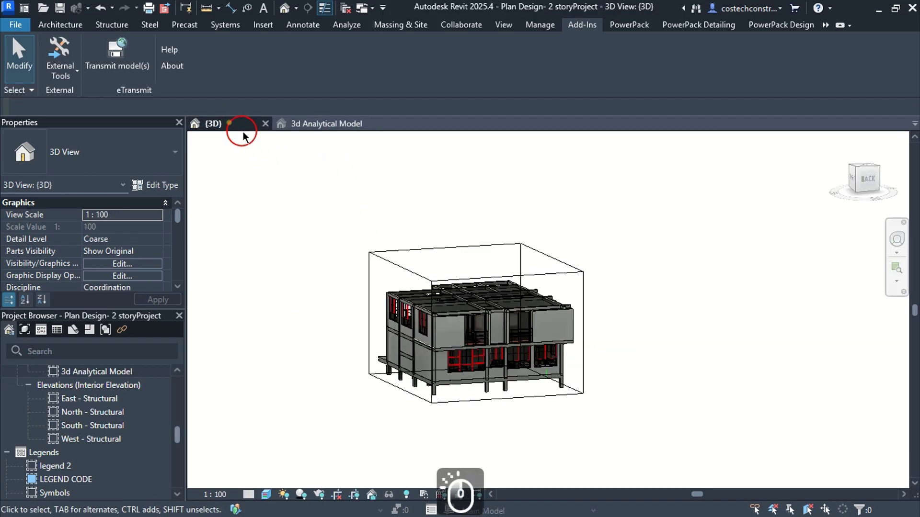
{"action": "scroll", "coordinate": [490, 332], "scroll_direction": "up", "scroll_amount": 5}
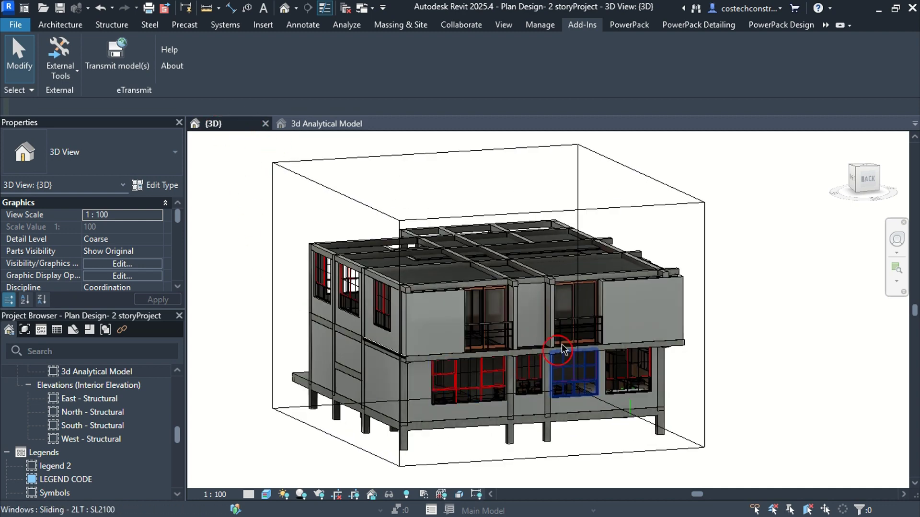
{"action": "left_click", "coordinate": [489, 215]}
{"action": "left_click_drag", "start_coordinate": [487, 187], "coordinate": [492, 345]}
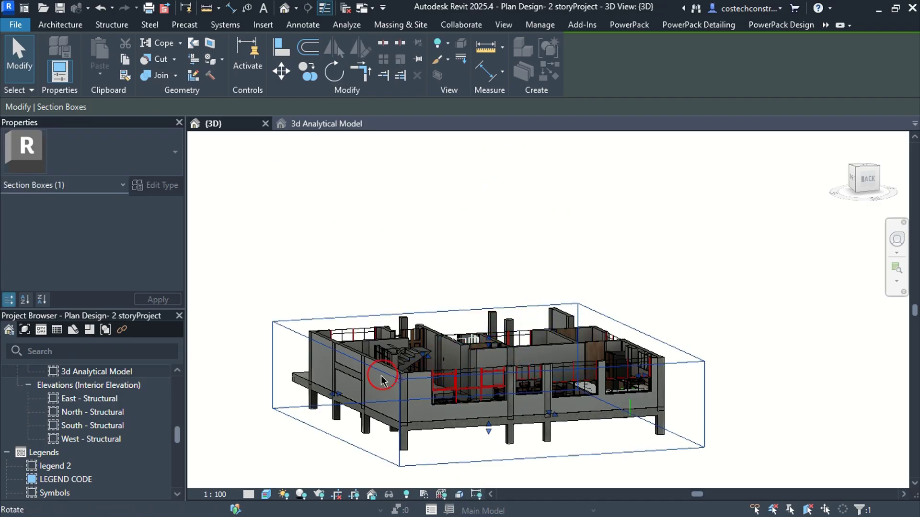
Step: Examine the ground-floor layout from above, including the entrance, staircase, washroom, office, kitchen, dining area and living area
{"action": "middle_click_drag", "start_coordinate": [380, 376], "coordinate": [690, 476], "text": "shift"}
{"action": "scroll", "coordinate": [677, 383], "scroll_direction": "up", "scroll_amount": 5}
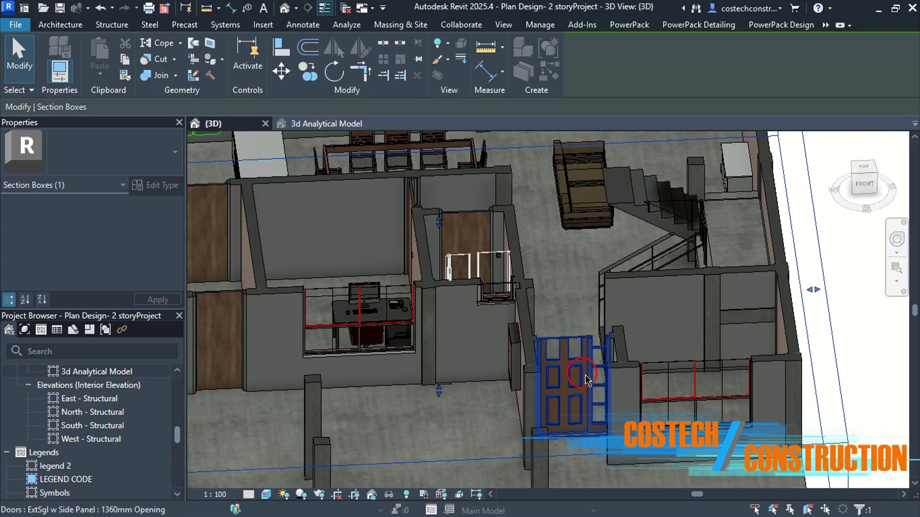
{"action": "middle_click_drag", "start_coordinate": [581, 402], "coordinate": [605, 377], "text": "shift"}
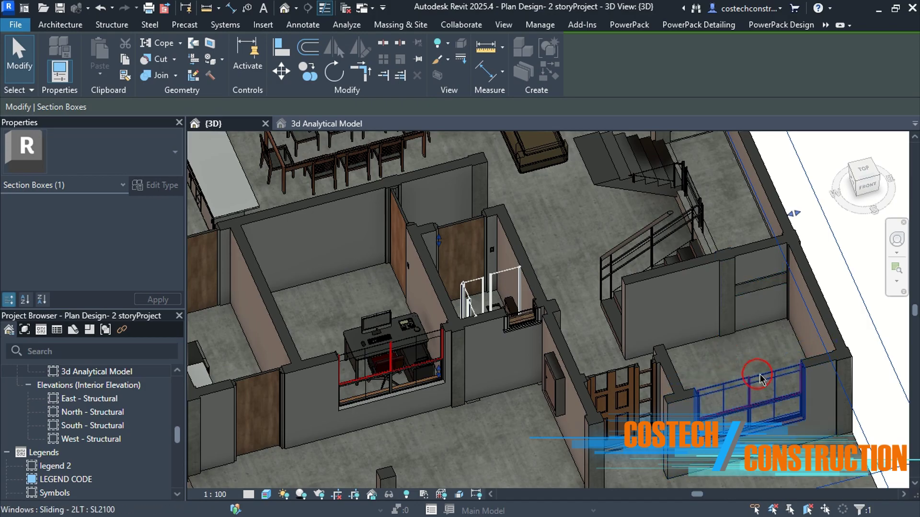
{"action": "middle_click_drag", "start_coordinate": [751, 355], "coordinate": [740, 383], "text": "shift"}
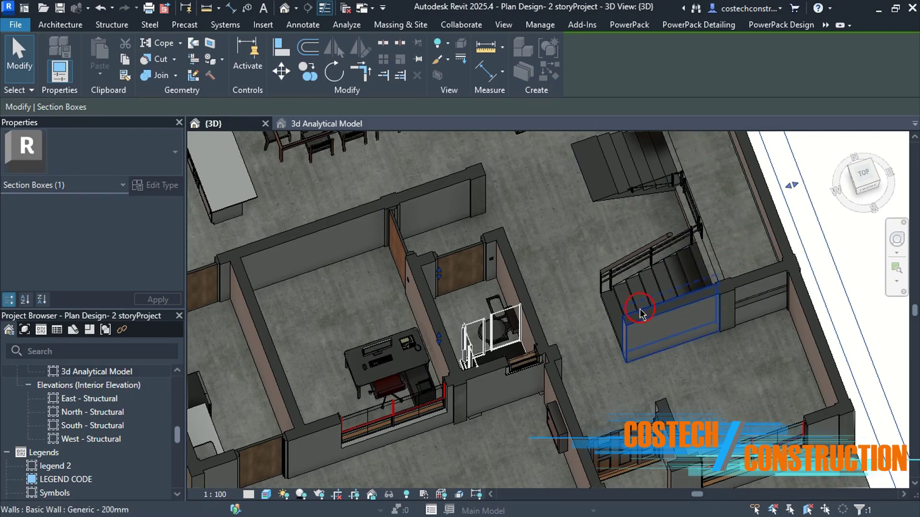
{"action": "middle_click_drag", "start_coordinate": [595, 216], "coordinate": [542, 402], "text": "shift"}
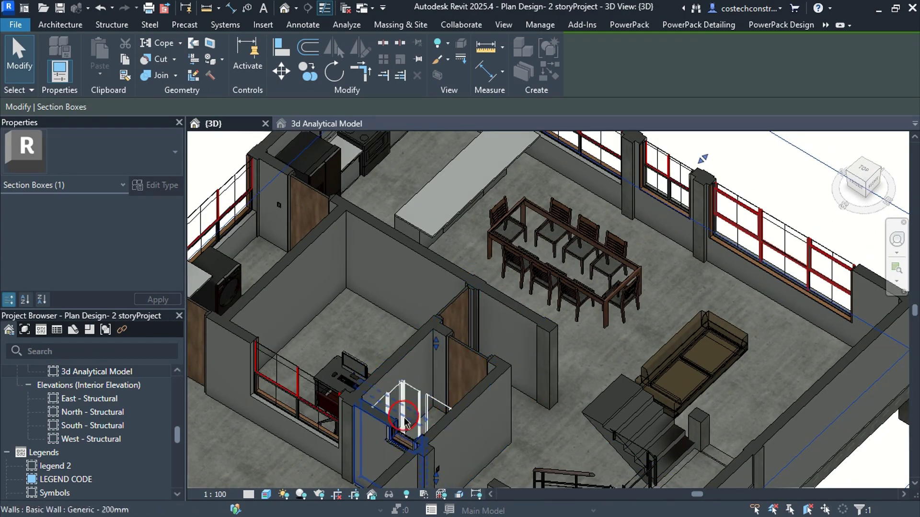
{"action": "middle_click_drag", "start_coordinate": [461, 445], "coordinate": [483, 335], "text": "shift"}
{"action": "scroll", "coordinate": [462, 431], "scroll_direction": "up", "scroll_amount": 2}
{"action": "scroll", "coordinate": [369, 387], "scroll_direction": "up", "scroll_amount": 1}
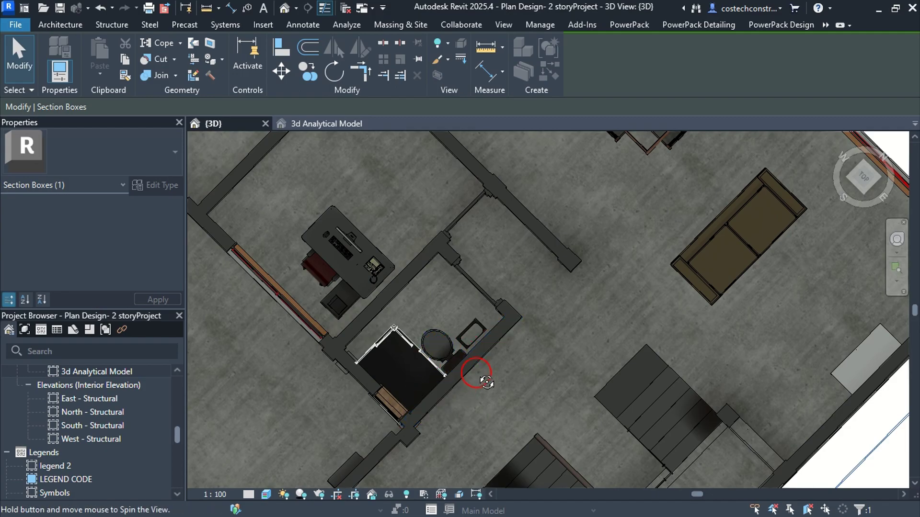
{"action": "middle_click_drag", "start_coordinate": [486, 382], "coordinate": [544, 246], "text": "shift"}
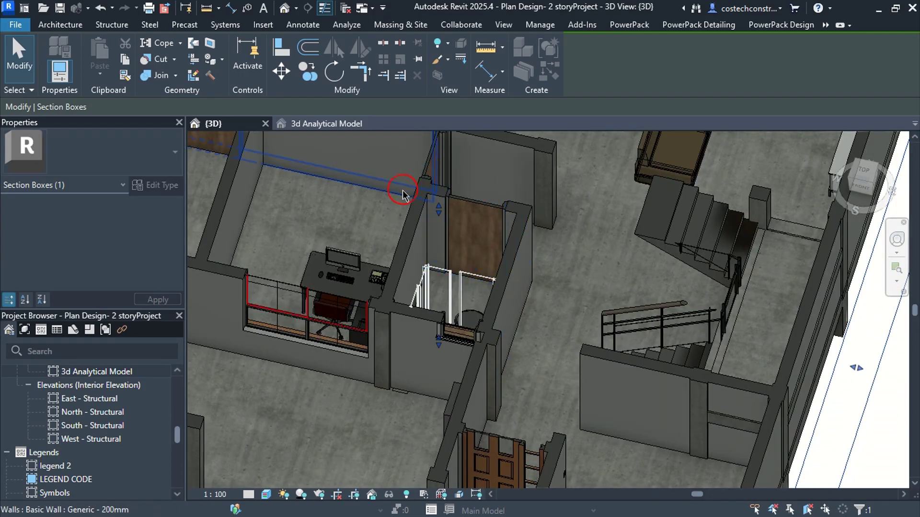
{"action": "scroll", "coordinate": [359, 242], "scroll_direction": "up", "scroll_amount": 2}
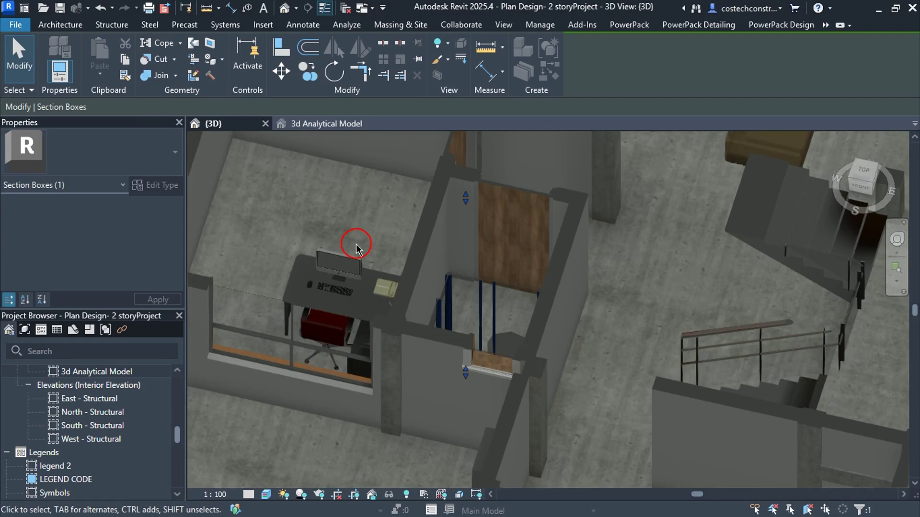
{"action": "middle_click_drag", "start_coordinate": [359, 242], "coordinate": [632, 252]}
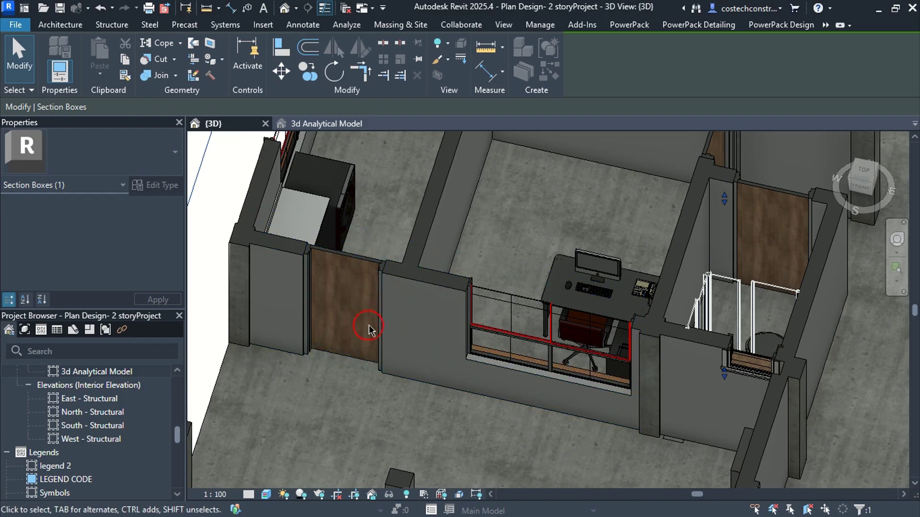
{"action": "middle_click_drag", "start_coordinate": [366, 353], "coordinate": [357, 372]}
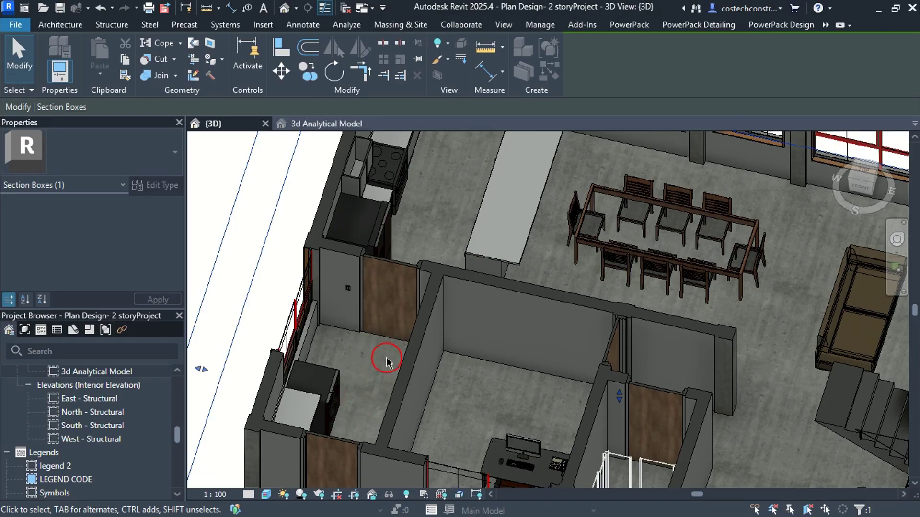
{"action": "middle_click_drag", "start_coordinate": [399, 297], "coordinate": [396, 382]}
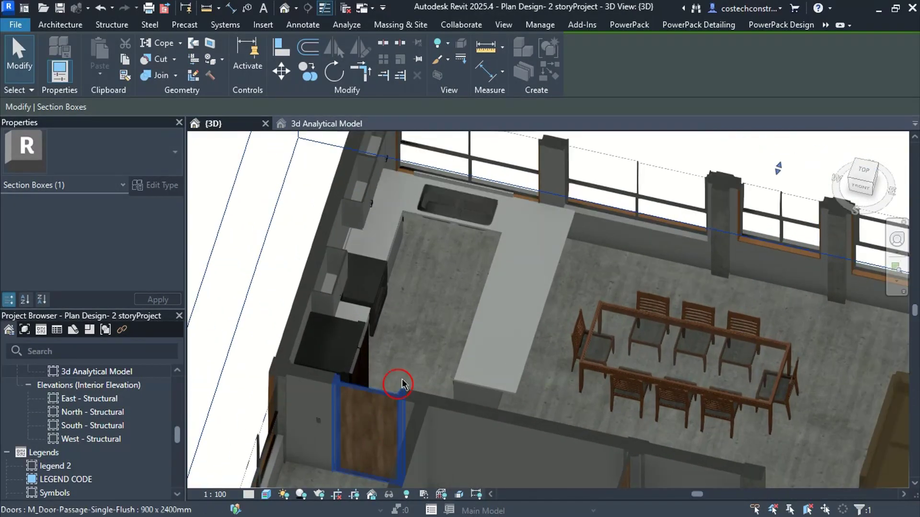
{"action": "scroll", "coordinate": [433, 281], "scroll_direction": "up", "scroll_amount": 1}
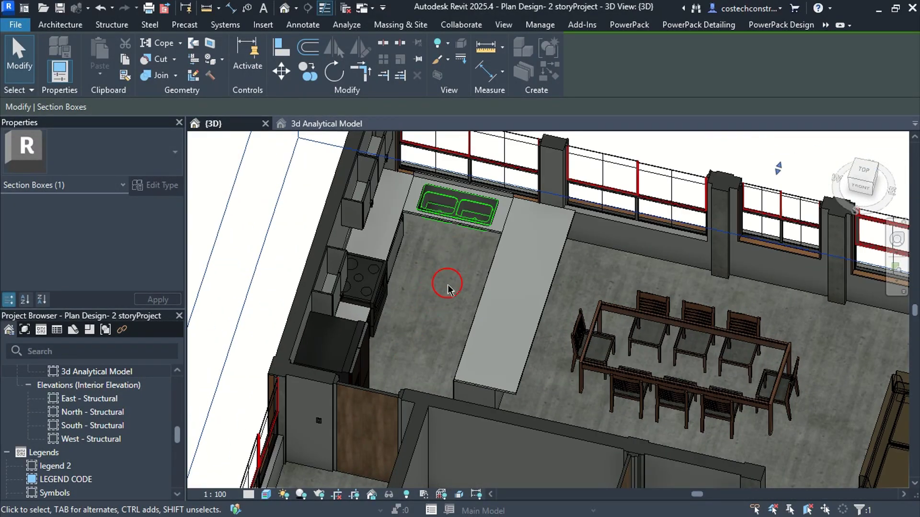
{"action": "scroll", "coordinate": [444, 242], "scroll_direction": "down", "scroll_amount": 4}
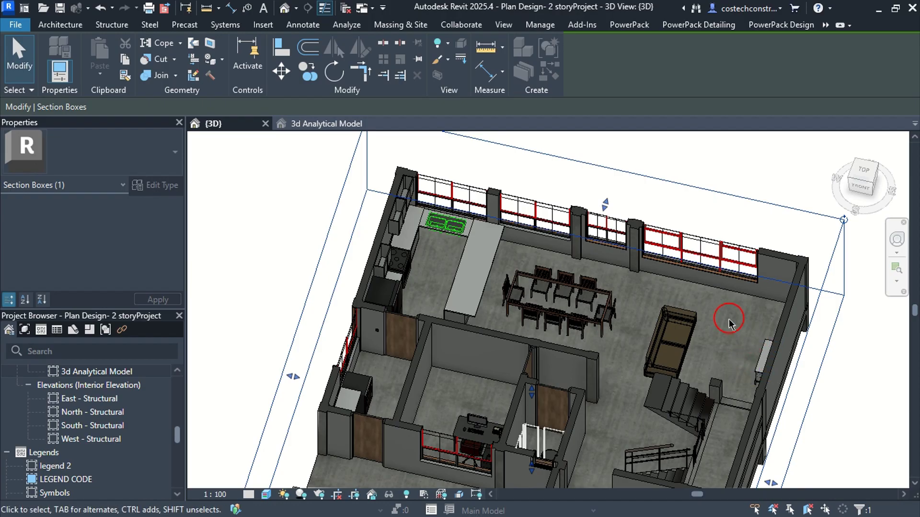
{"action": "middle_click_drag", "start_coordinate": [731, 328], "coordinate": [719, 211]}
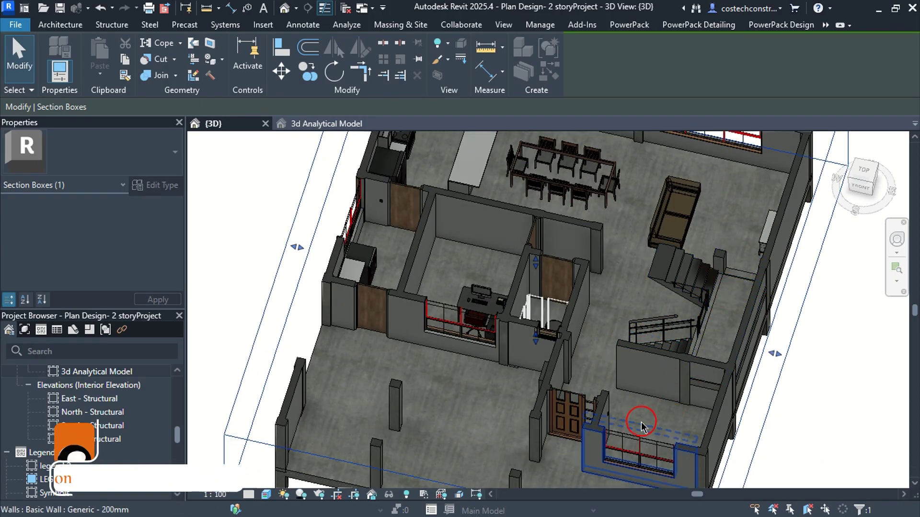
Step: Raise the top face of the section box to cut through the upper-floor walls
{"action": "middle_click_drag", "start_coordinate": [644, 420], "coordinate": [659, 302]}
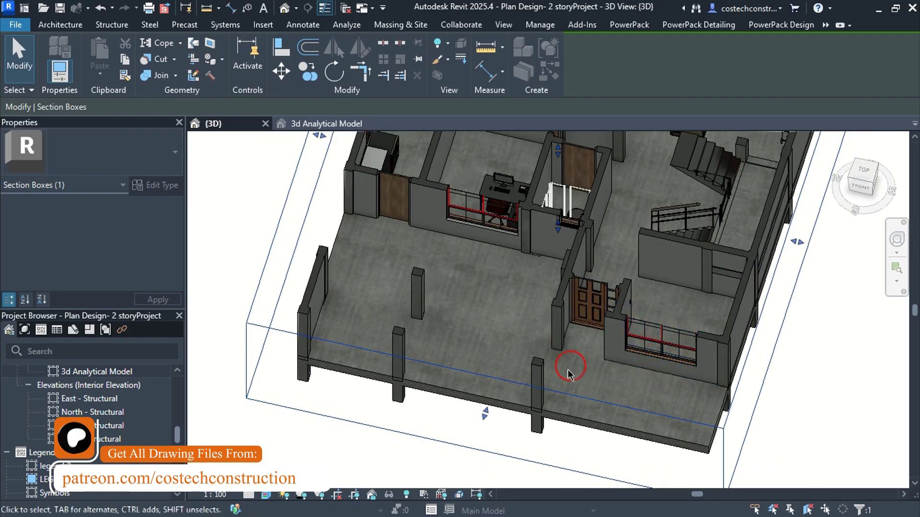
{"action": "mouse_move", "coordinate": [595, 419]}
{"action": "middle_mouse_down"}
{"action": "mouse_move", "coordinate": [596, 369]}
{"action": "mouse_move", "coordinate": [591, 435]}
{"action": "middle_mouse_up"}
{"action": "scroll", "coordinate": [538, 360], "scroll_direction": "down", "scroll_amount": 3}
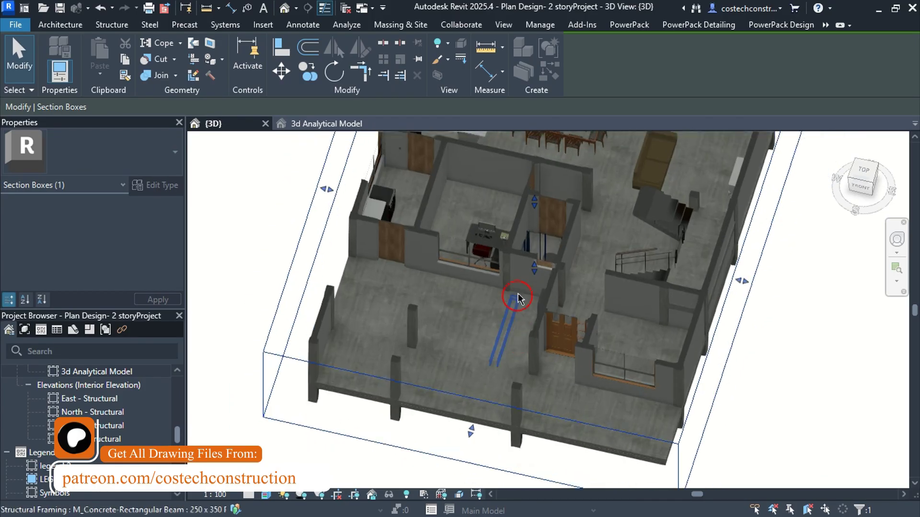
{"action": "scroll", "coordinate": [546, 229], "scroll_direction": "down", "scroll_amount": 5}
{"action": "middle_click_drag", "start_coordinate": [577, 278], "coordinate": [636, 160], "text": "shift"}
{"action": "left_click_drag", "start_coordinate": [558, 227], "coordinate": [569, 168]}
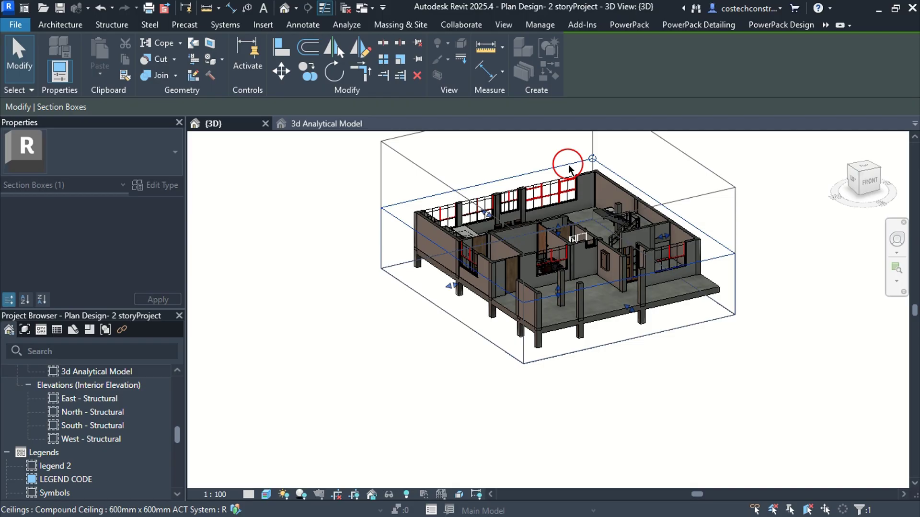
{"action": "left_click_drag", "start_coordinate": [561, 169], "coordinate": [563, 188]}
Step: Examine the upper-floor layout from several sides, including the rooms, washrooms, staircase, doors, windows and balconies with their railings
{"action": "middle_click_drag", "start_coordinate": [565, 199], "coordinate": [446, 342], "text": "shift"}
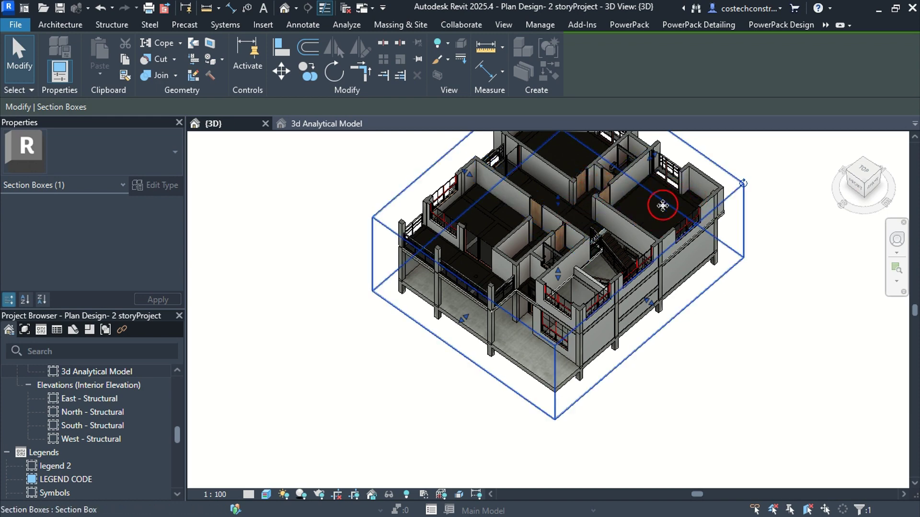
{"action": "middle_click_drag", "start_coordinate": [663, 205], "coordinate": [618, 230], "text": "shift"}
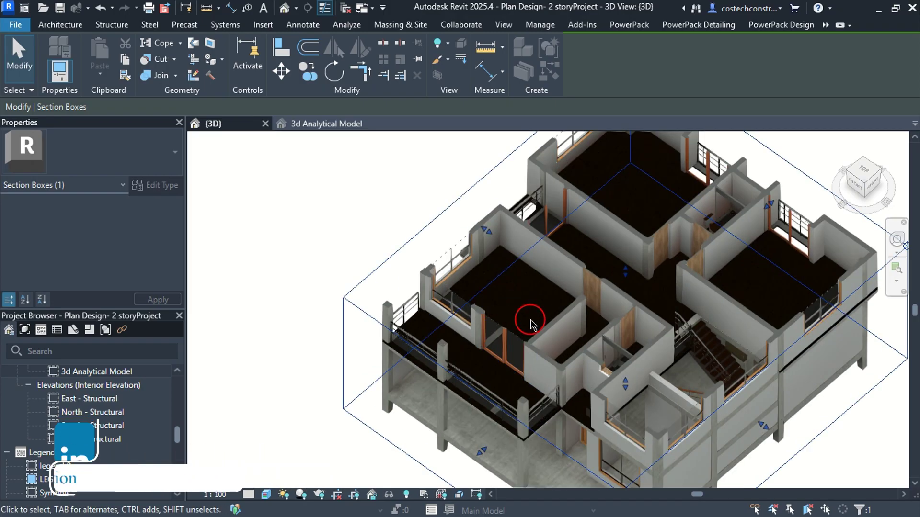
{"action": "scroll", "coordinate": [530, 324], "scroll_direction": "up", "scroll_amount": 5}
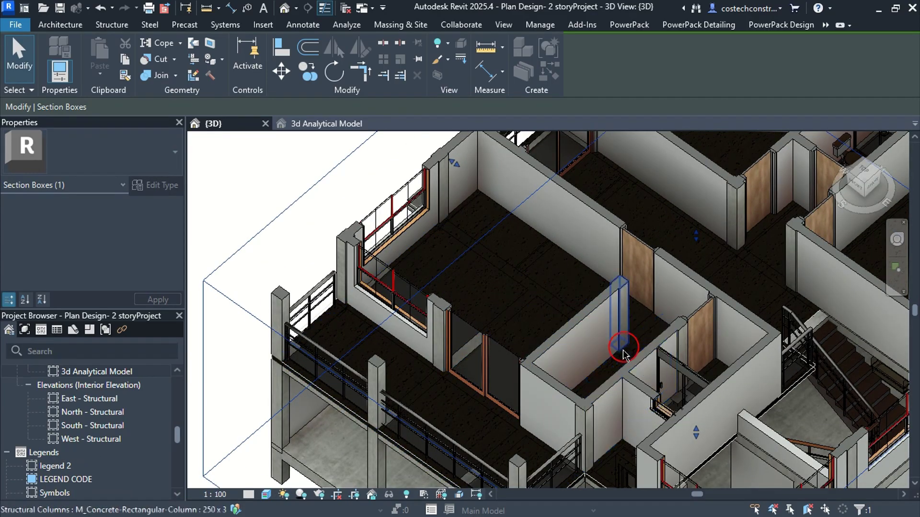
{"action": "middle_click_drag", "start_coordinate": [613, 367], "coordinate": [527, 283]}
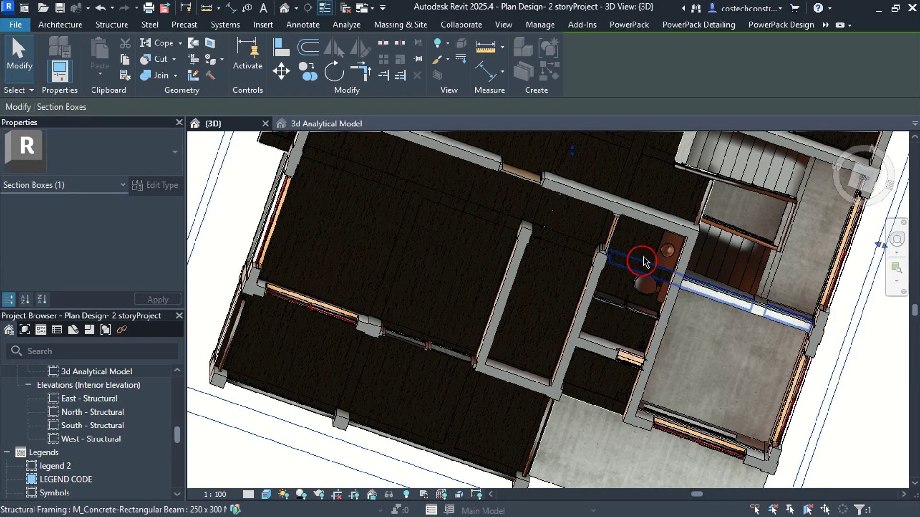
{"action": "middle_click_drag", "start_coordinate": [656, 309], "coordinate": [527, 208], "text": "shift"}
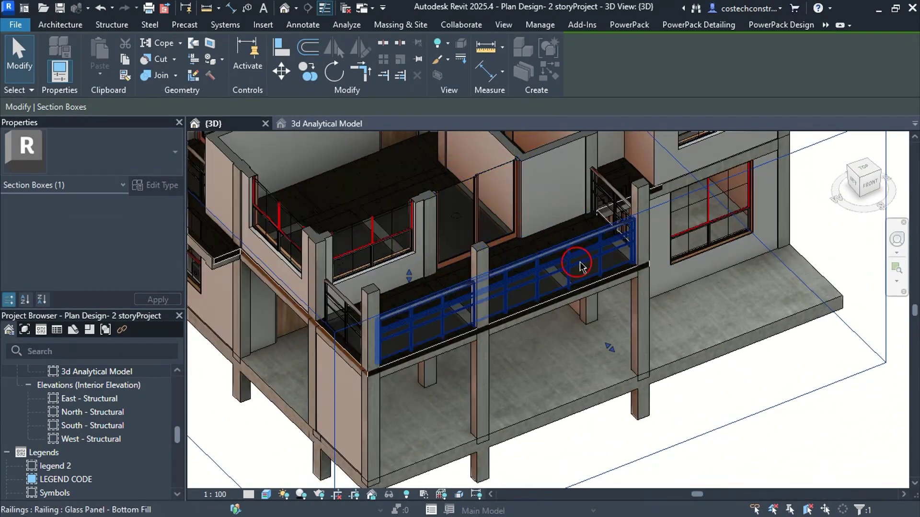
{"action": "left_click", "coordinate": [558, 243]}
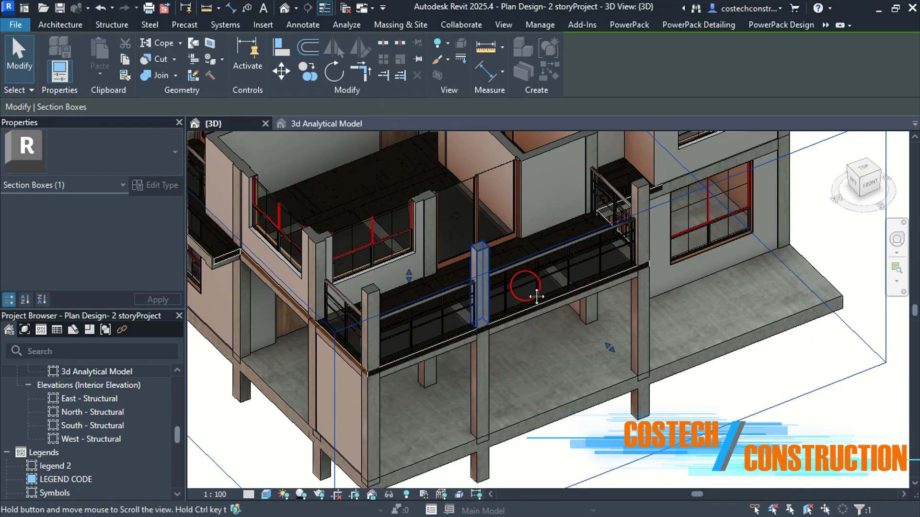
{"action": "middle_click_drag", "start_coordinate": [534, 294], "coordinate": [650, 244], "text": "shift"}
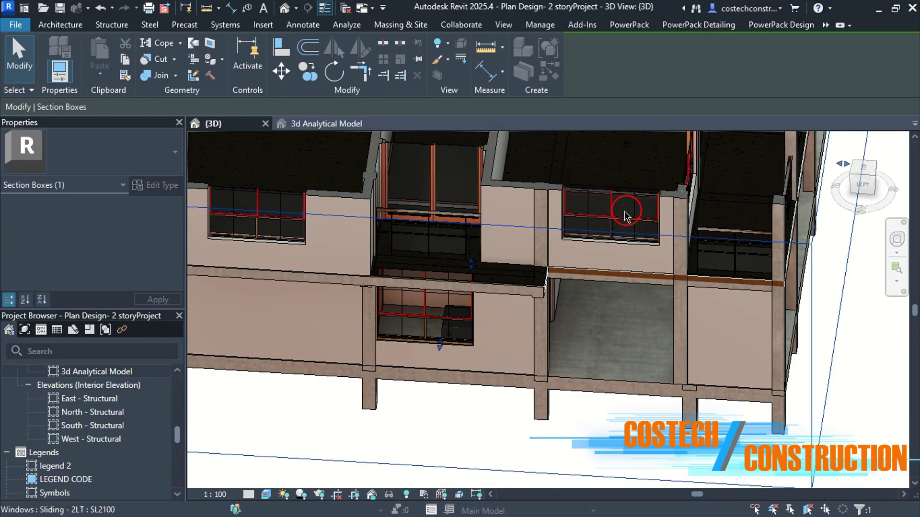
{"action": "middle_click_drag", "start_coordinate": [660, 196], "coordinate": [649, 271]}
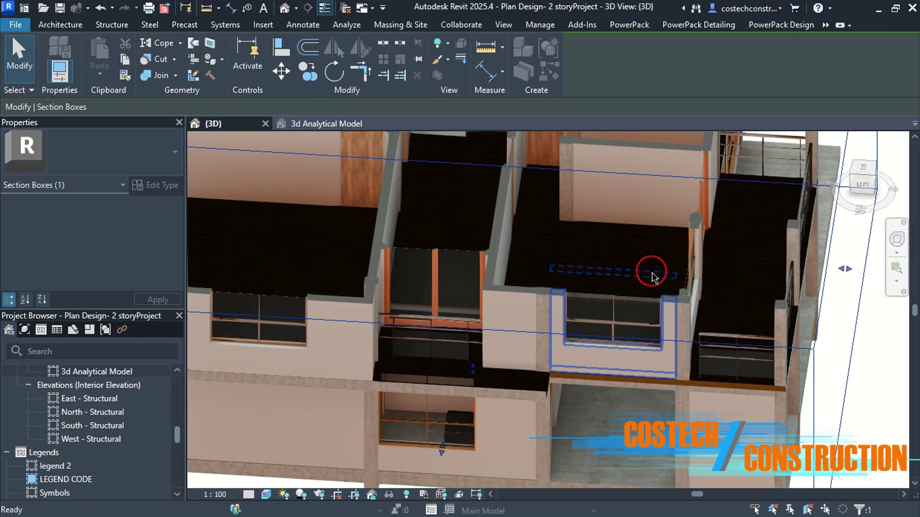
{"action": "middle_click_drag", "start_coordinate": [704, 284], "coordinate": [575, 343], "text": "shift"}
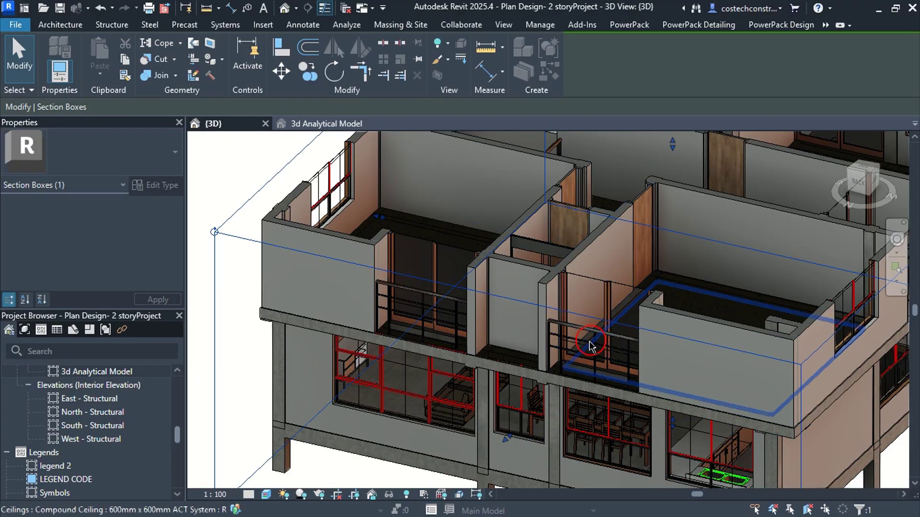
{"action": "middle_click_drag", "start_coordinate": [588, 374], "coordinate": [400, 449], "text": "shift"}
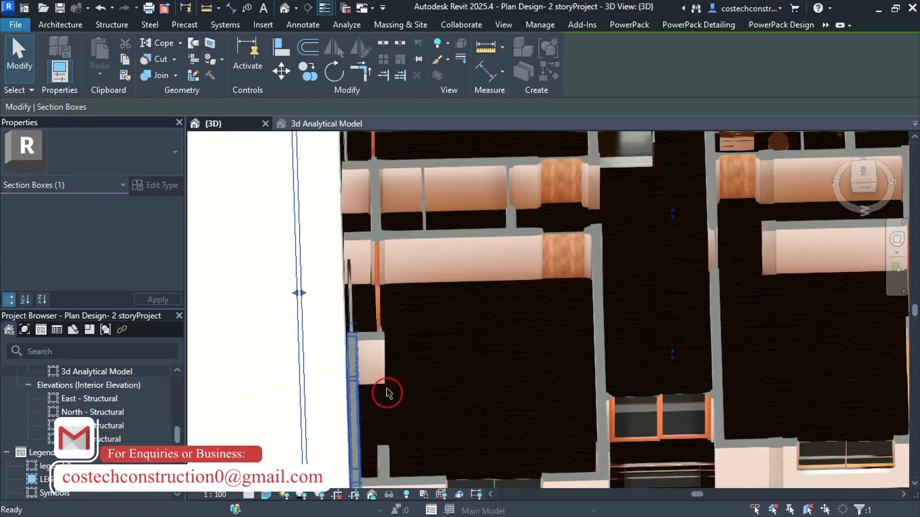
{"action": "middle_click_drag", "start_coordinate": [345, 309], "coordinate": [823, 320], "text": "shift"}
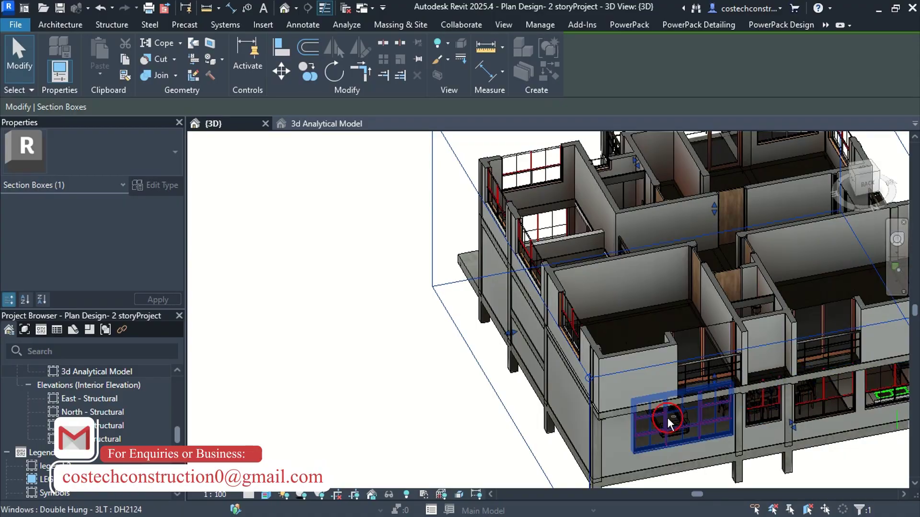
{"action": "middle_click_drag", "start_coordinate": [663, 421], "coordinate": [591, 336], "text": "shift"}
{"action": "scroll", "coordinate": [590, 336], "scroll_direction": "up", "scroll_amount": 1}
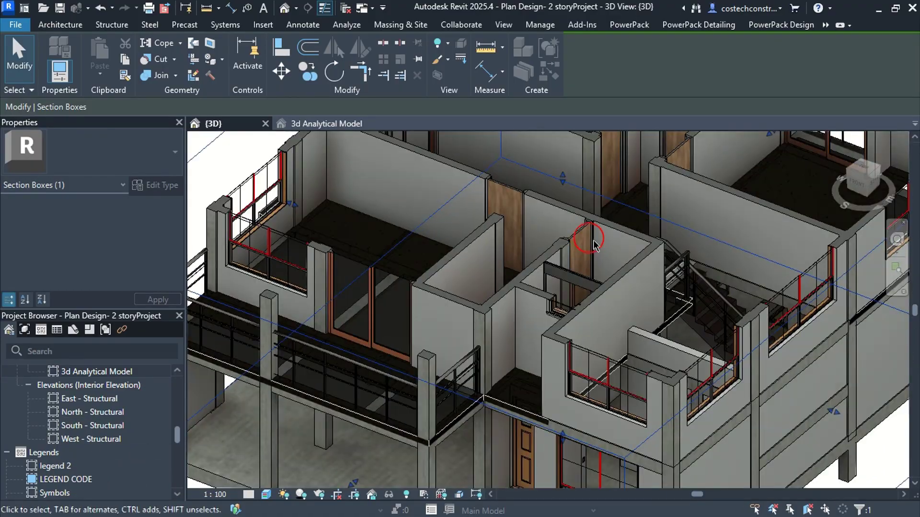
Step: Raise the section box's top face above the roof-level beams and slab, and clear the selection
{"action": "scroll", "coordinate": [579, 260], "scroll_direction": "down", "scroll_amount": 4}
{"action": "left_click_drag", "start_coordinate": [578, 233], "coordinate": [577, 216]}
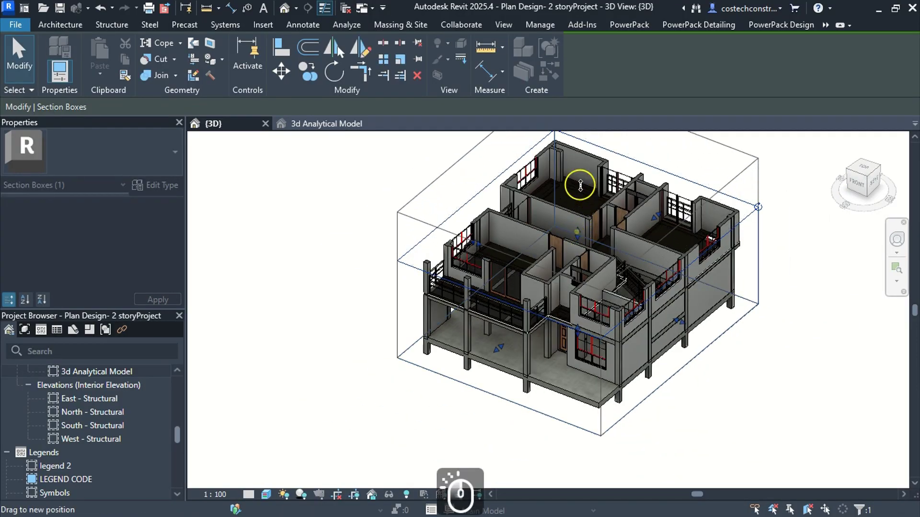
{"action": "left_click_drag", "start_coordinate": [581, 185], "coordinate": [580, 182]}
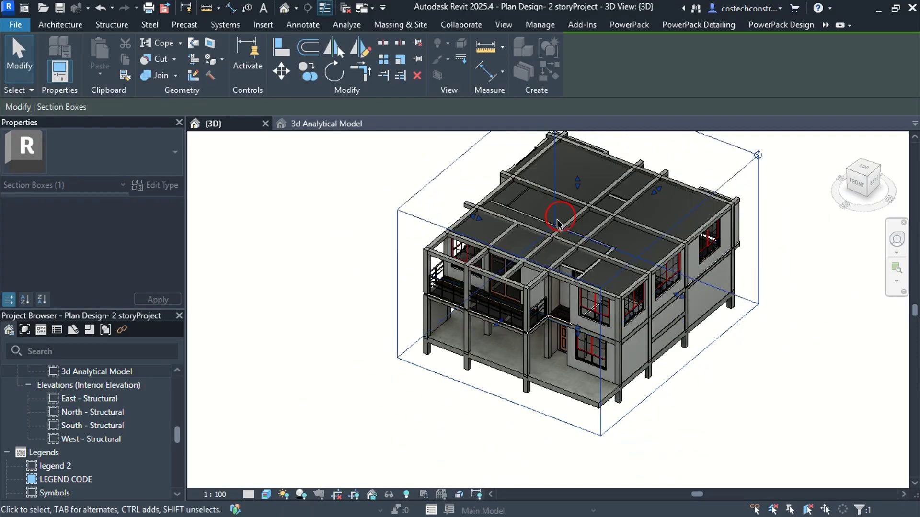
{"action": "key", "text": "Escape"}
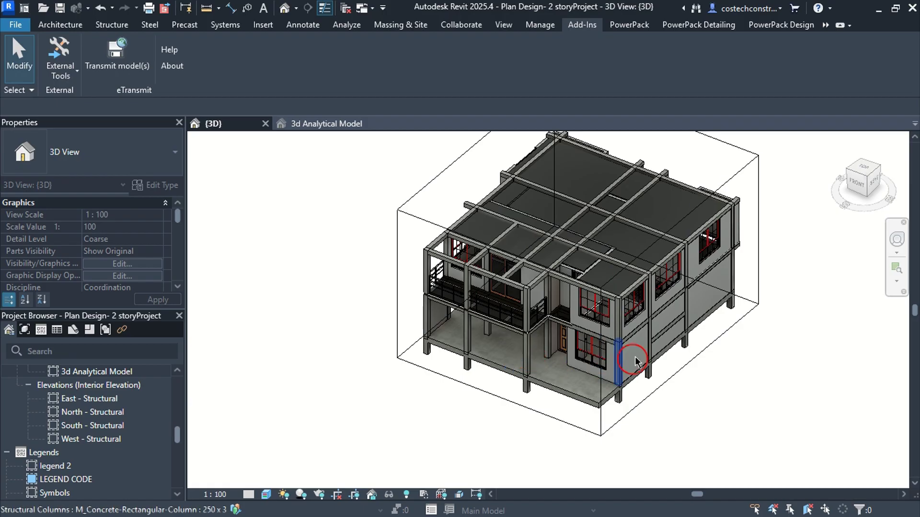
{"action": "middle_click_drag", "start_coordinate": [550, 333], "coordinate": [690, 335], "text": "shift"}
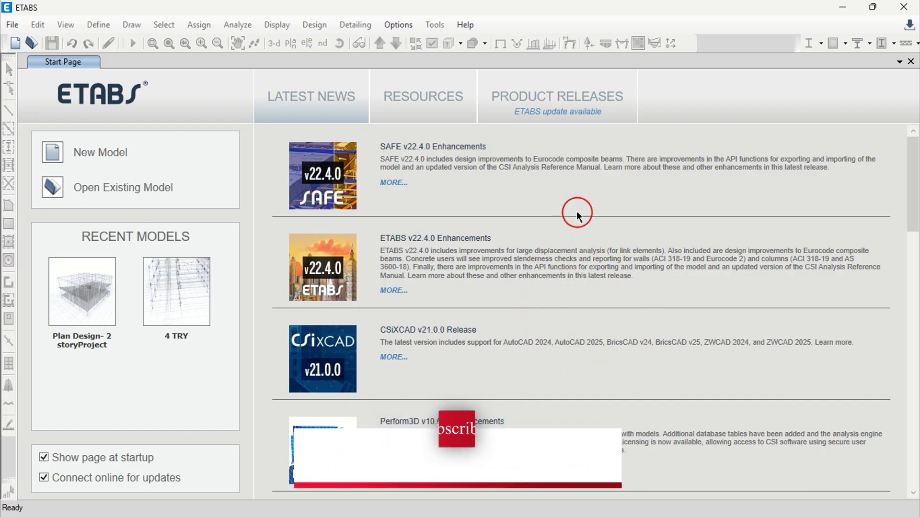
Step: Switch to ETABS and start a new model initialized with built-in settings, keeping Metric SI as the display units
{"action": "left_click", "coordinate": [9, 24]}
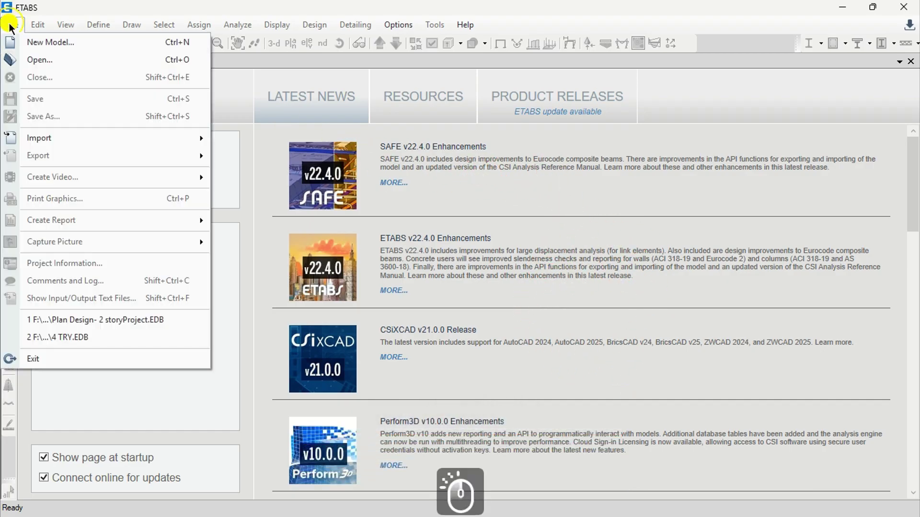
{"action": "left_click", "coordinate": [55, 48]}
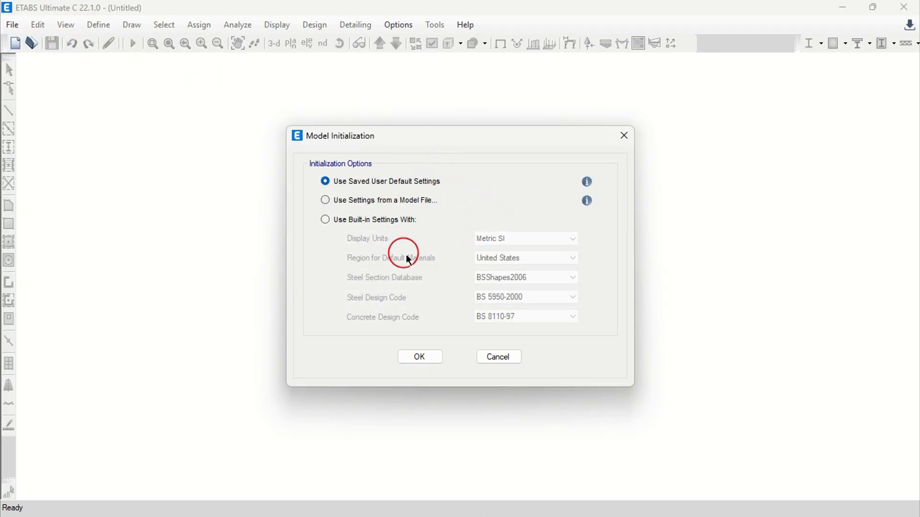
{"action": "left_click", "coordinate": [360, 224]}
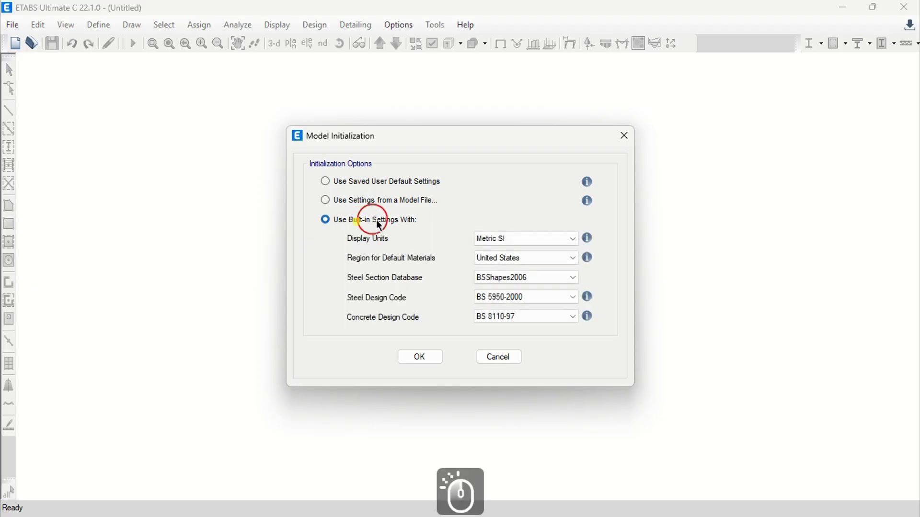
{"action": "left_click", "coordinate": [525, 242]}
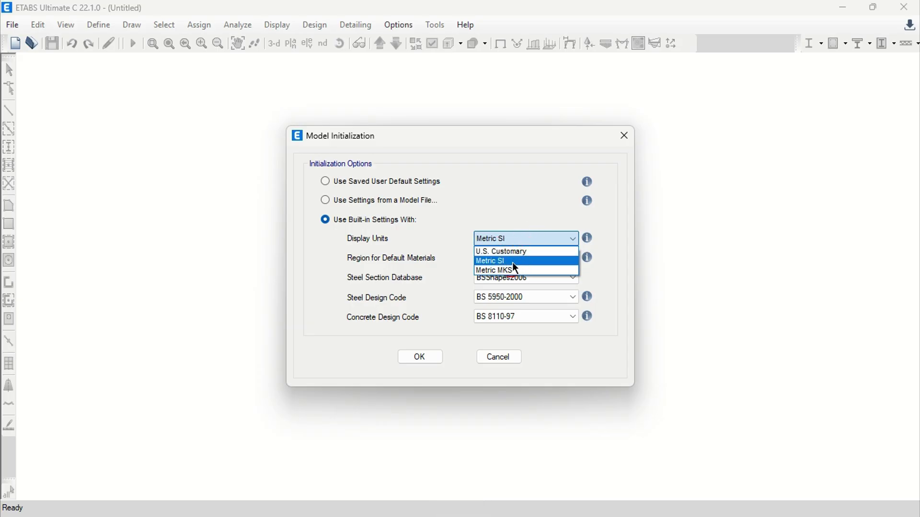
{"action": "left_click", "coordinate": [525, 251]}
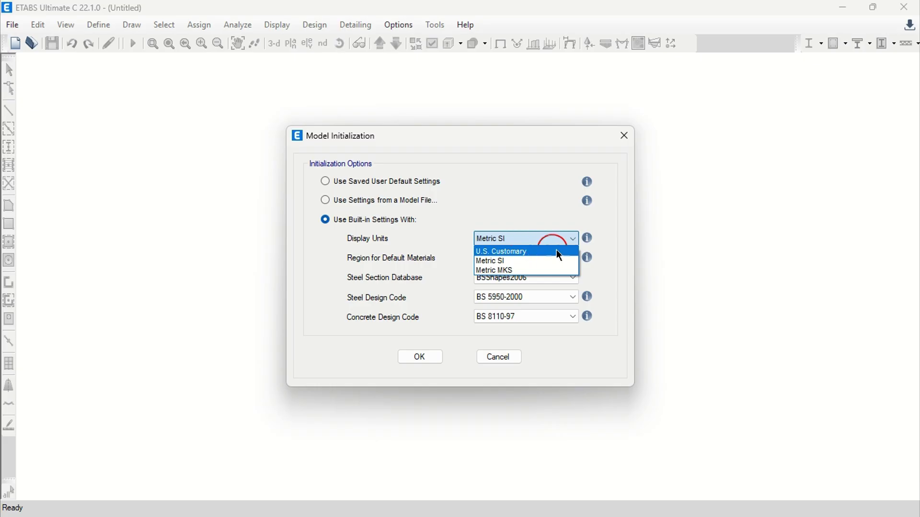
{"action": "left_click", "coordinate": [605, 249]}
{"action": "left_click", "coordinate": [414, 263]}
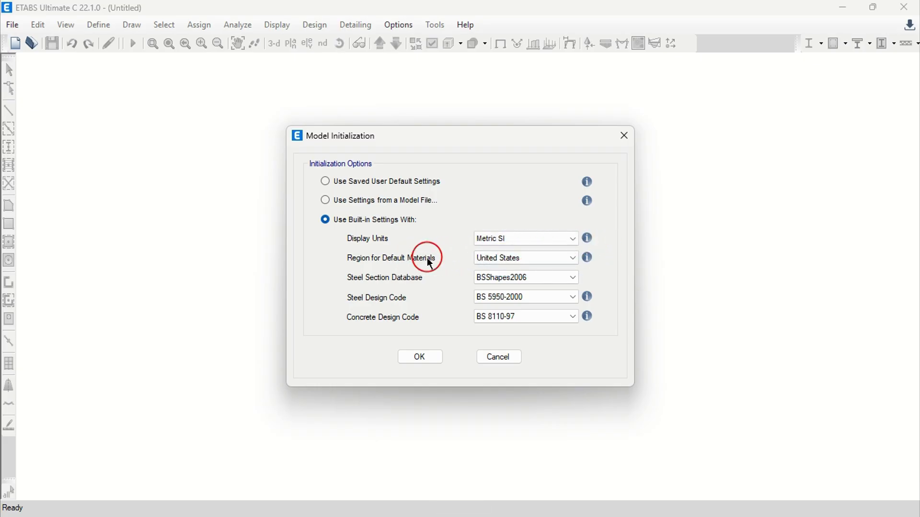
Step: Check the region and steel section options, keeping United States for default materials and BSShapes2006 as the section database
{"action": "left_click", "coordinate": [504, 257]}
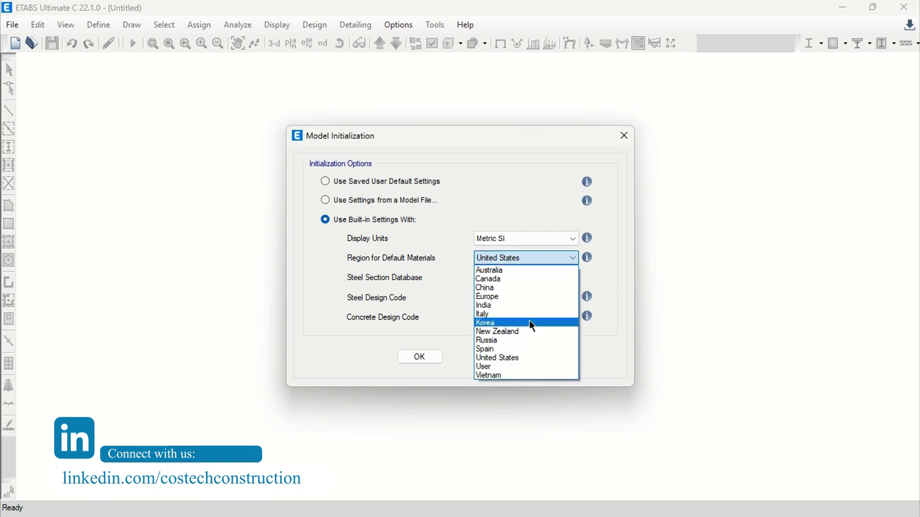
{"action": "left_click", "coordinate": [614, 330]}
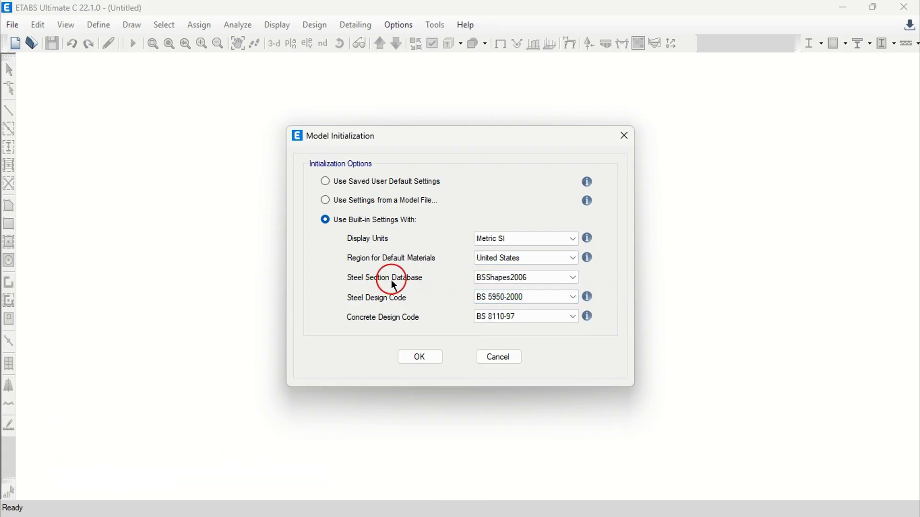
{"action": "left_click", "coordinate": [505, 278]}
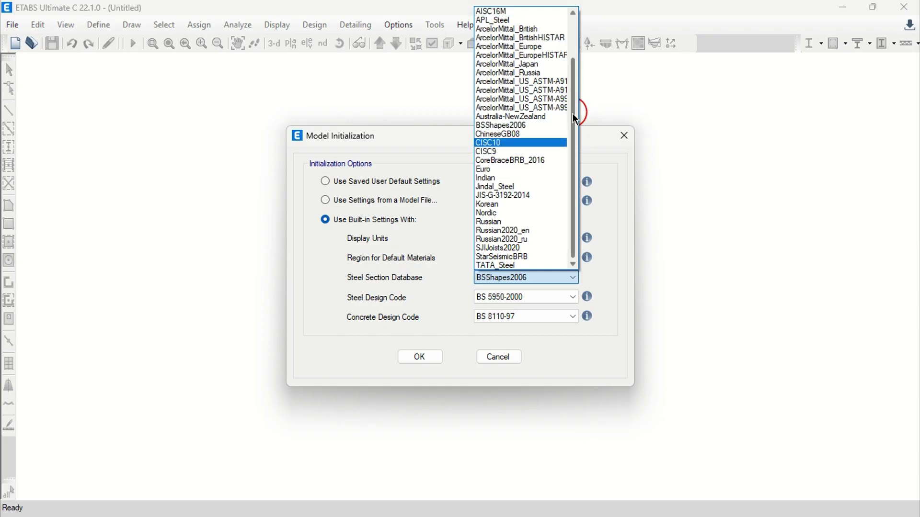
{"action": "left_click_drag", "start_coordinate": [572, 113], "coordinate": [585, 144]}
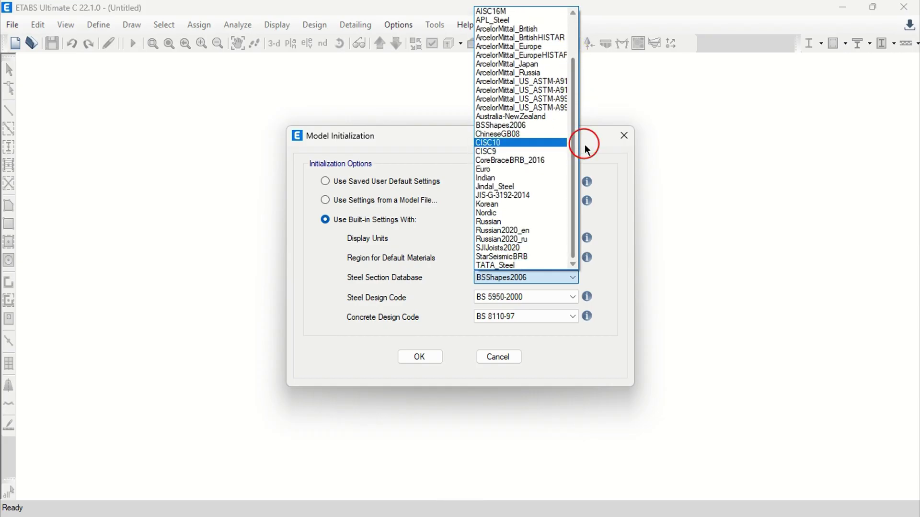
{"action": "left_click", "coordinate": [623, 205]}
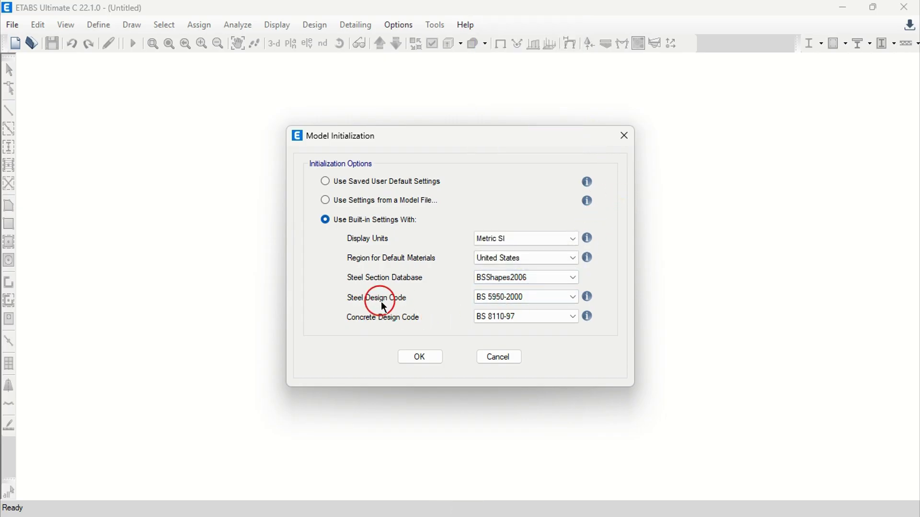
Step: Keep BS 5950-2000 as steel design code and BS 8110-97 as concrete design code, and accept the model initialization
{"action": "left_click", "coordinate": [494, 298]}
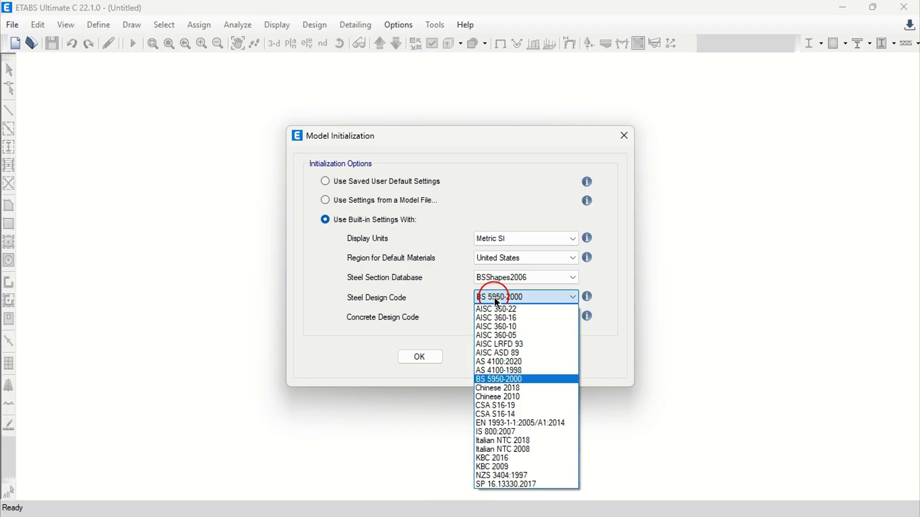
{"action": "left_click", "coordinate": [497, 301]}
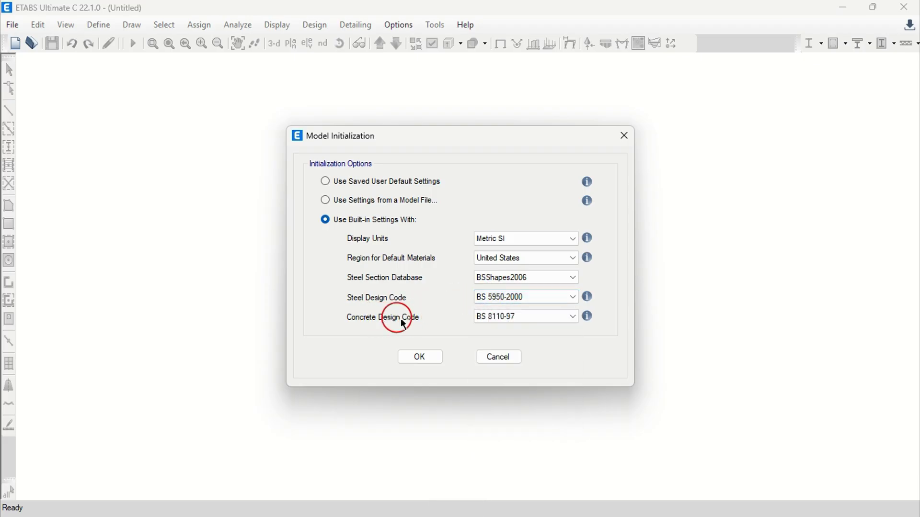
{"action": "left_click", "coordinate": [504, 320]}
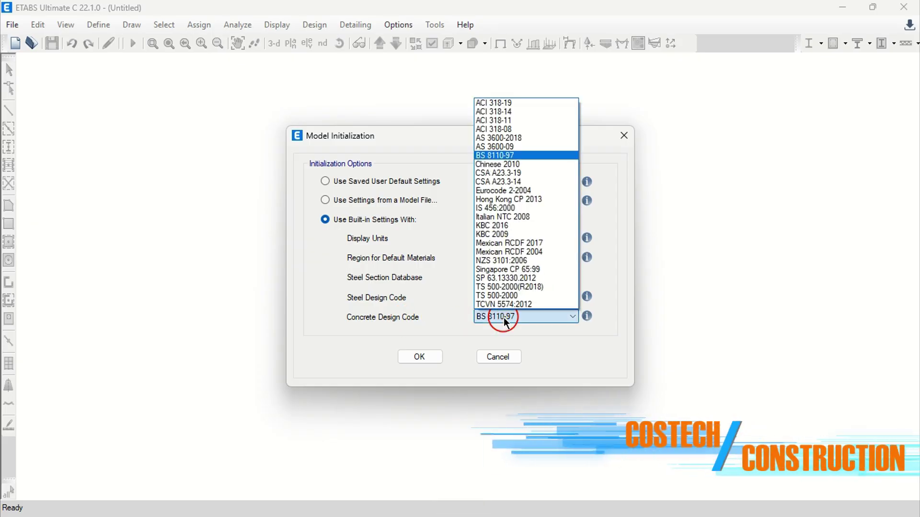
{"action": "left_click", "coordinate": [504, 318]}
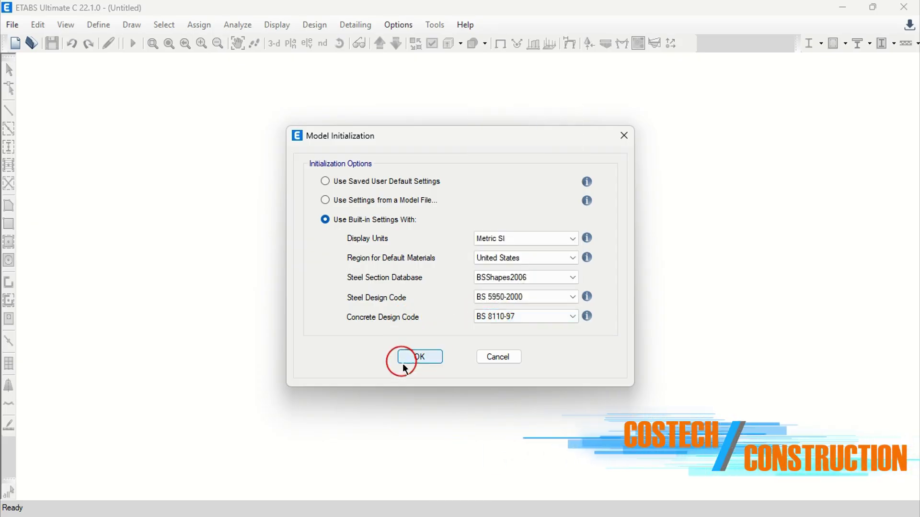
{"action": "left_click", "coordinate": [427, 360]}
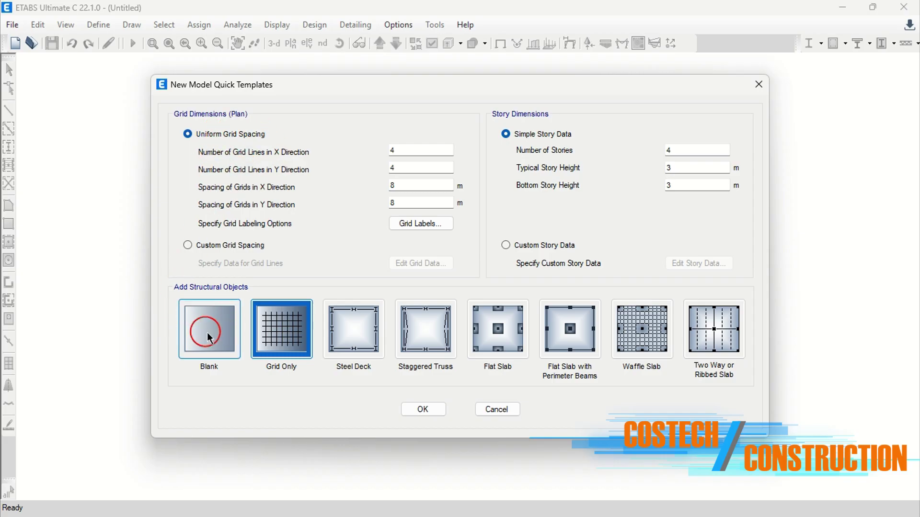
Step: Choose the Blank template for the new model and set the number of stories to 1
{"action": "left_click", "coordinate": [225, 339]}
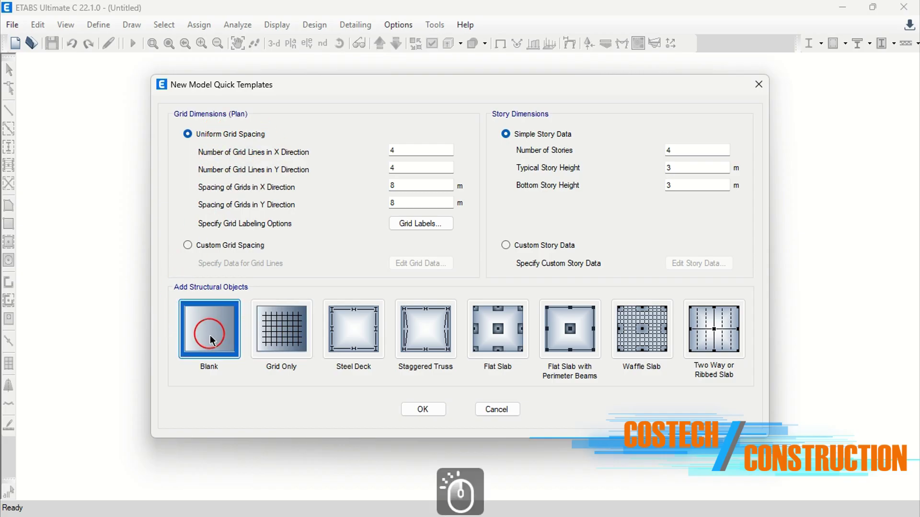
{"action": "left_click", "coordinate": [218, 340]}
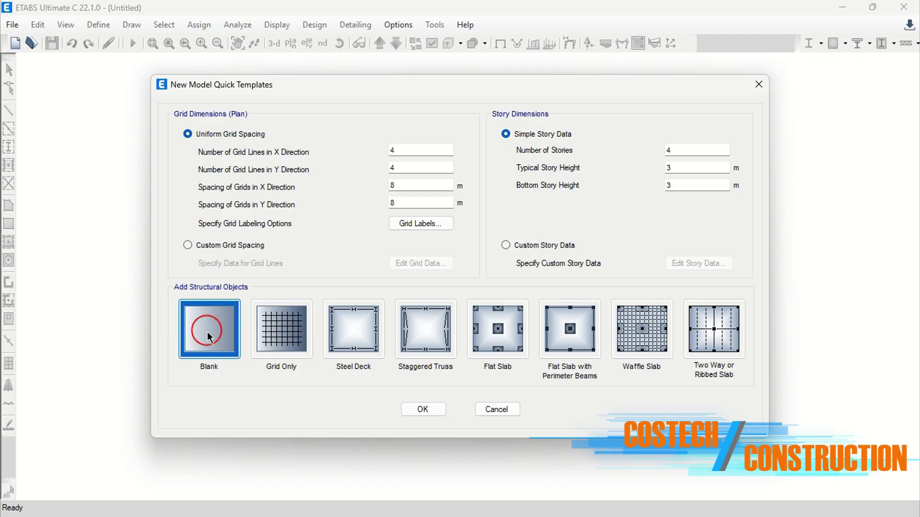
{"action": "left_click", "coordinate": [686, 152]}
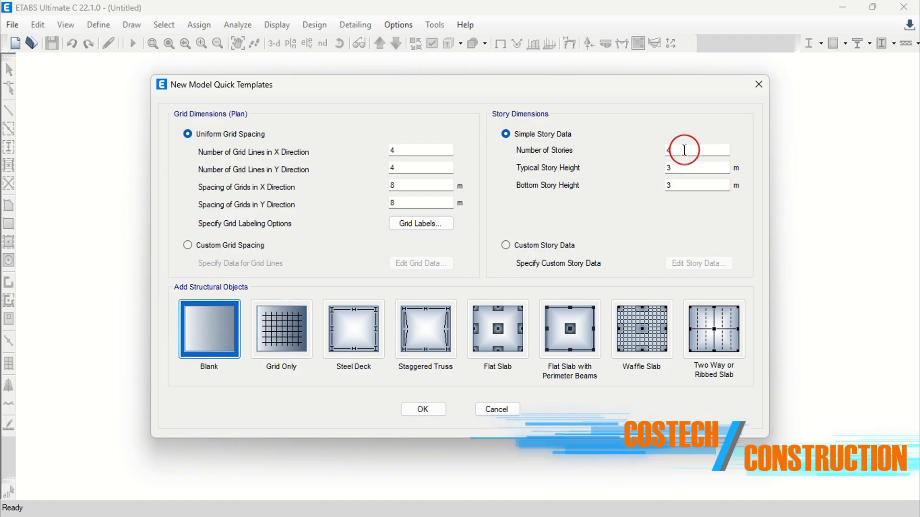
{"action": "double_click", "coordinate": [686, 152]}
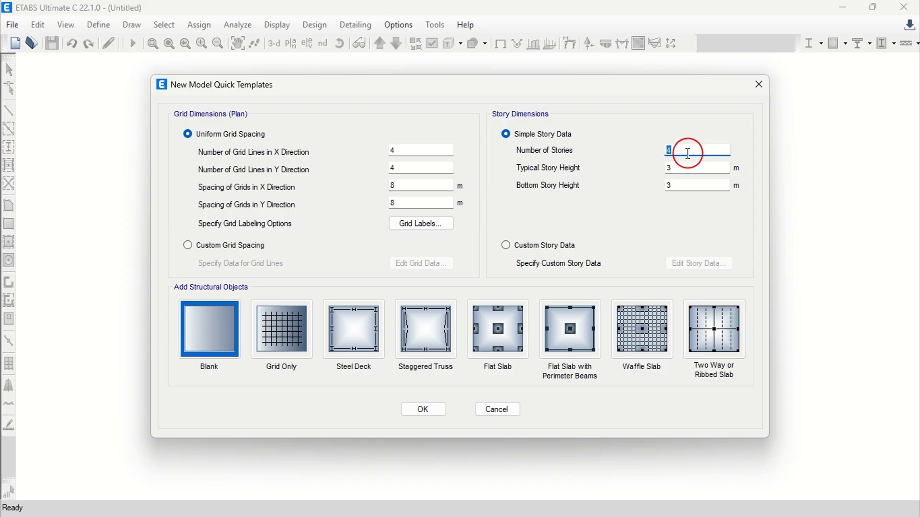
{"action": "type", "text": "1"}
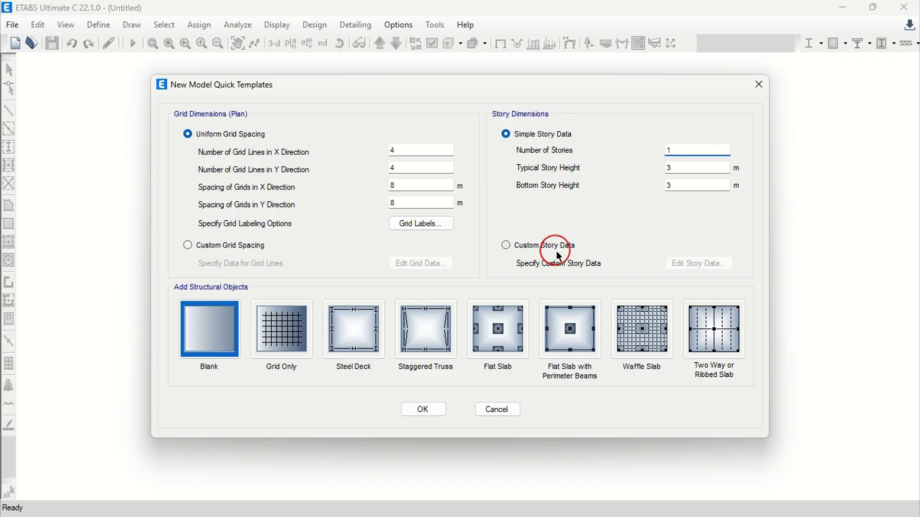
Step: Switch to custom story data, accept the story table unchanged, and create the blank model
{"action": "left_click", "coordinate": [533, 246]}
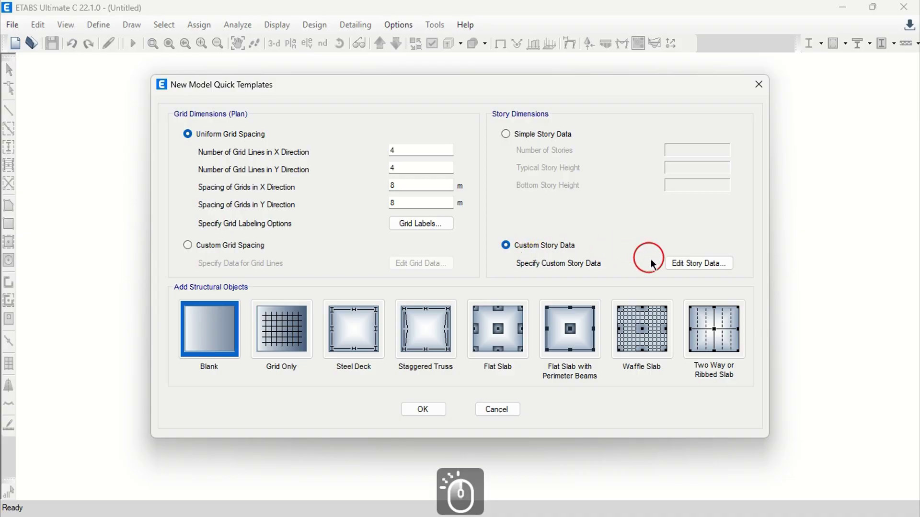
{"action": "left_click", "coordinate": [688, 267]}
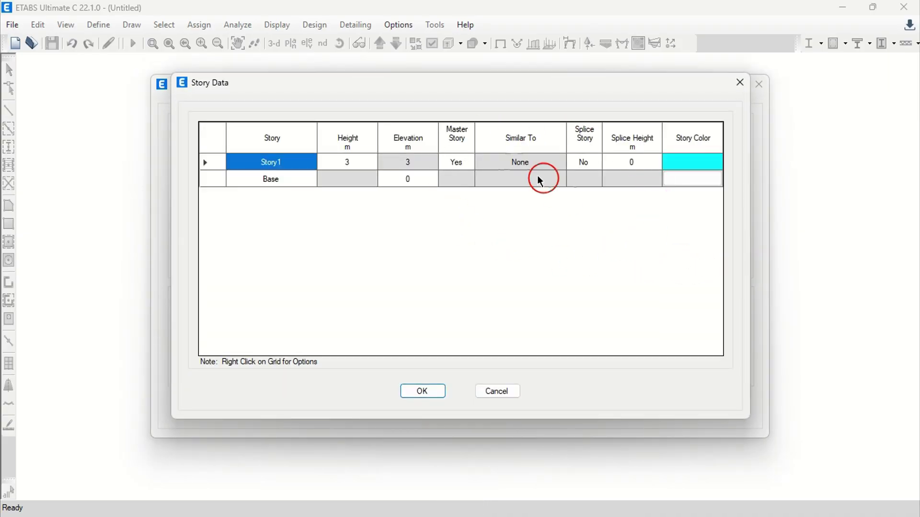
{"action": "left_click", "coordinate": [437, 390]}
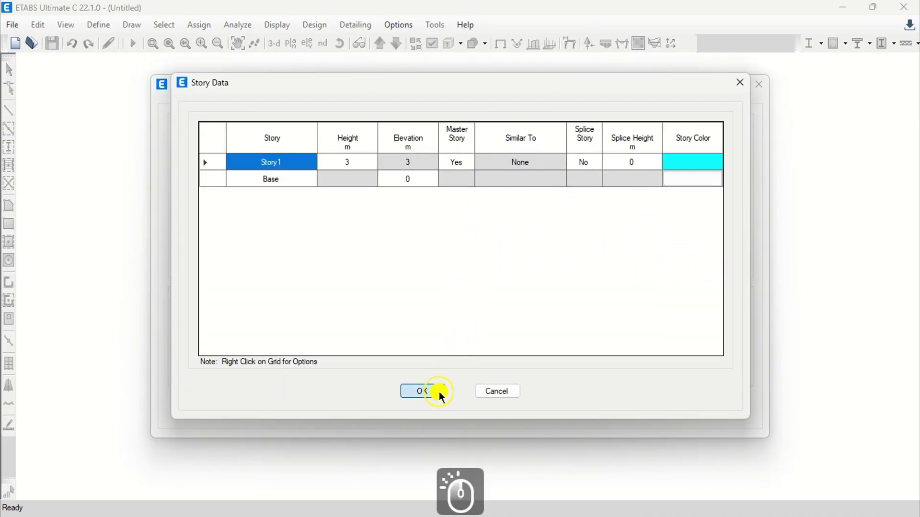
{"action": "left_click", "coordinate": [424, 408]}
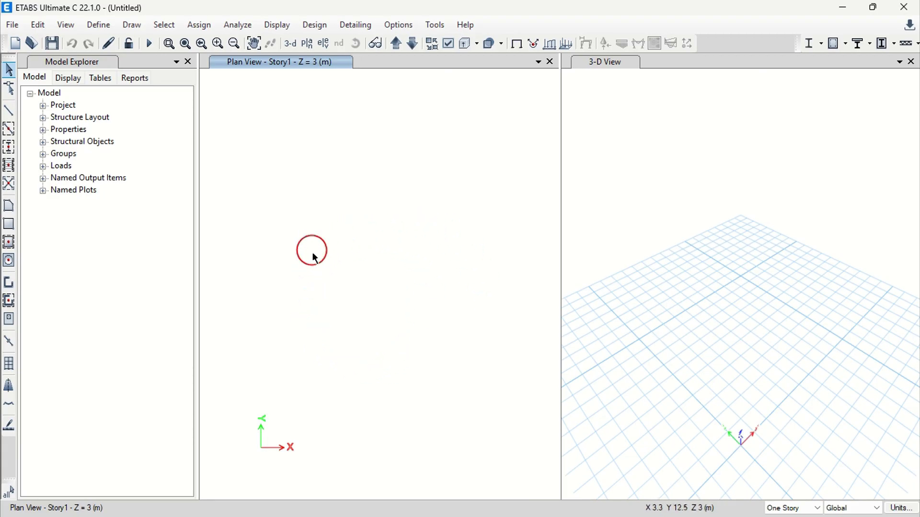
Step: Import the Revit Structure exchange file Plan Design- 2 storyProject.exr into the blank model
{"action": "left_click", "coordinate": [12, 28]}
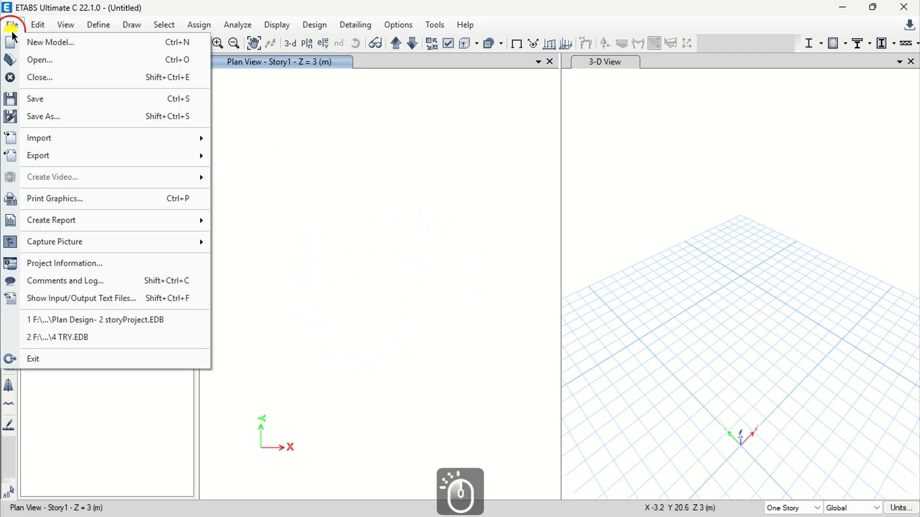
{"action": "mouse_move", "coordinate": [95, 145]}
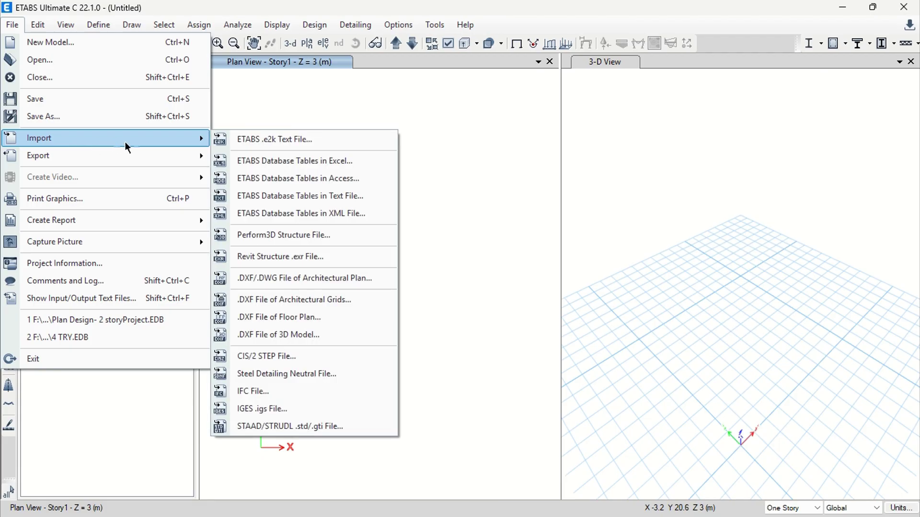
{"action": "left_click", "coordinate": [313, 261]}
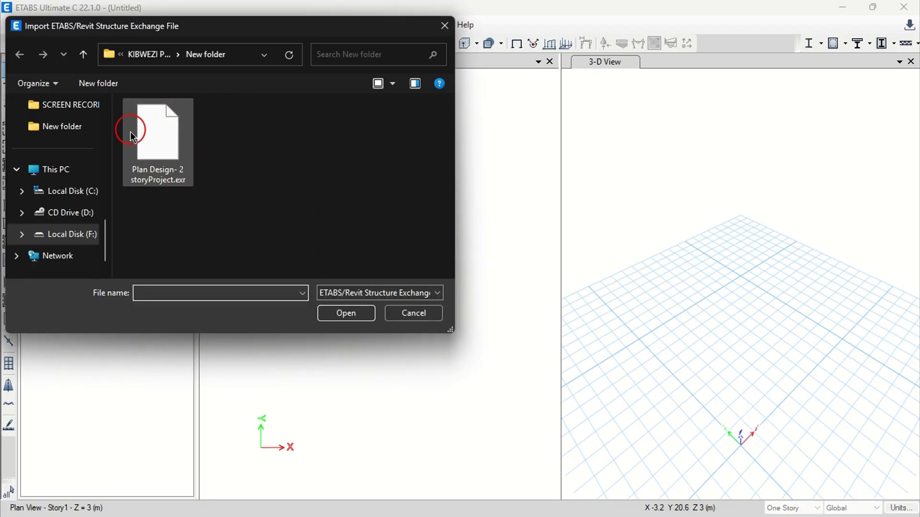
{"action": "left_click", "coordinate": [146, 146]}
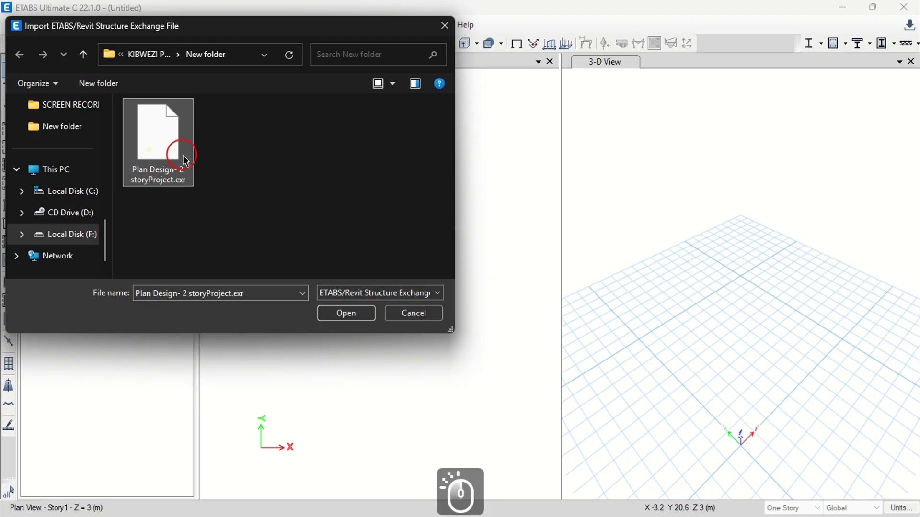
{"action": "left_click", "coordinate": [361, 316]}
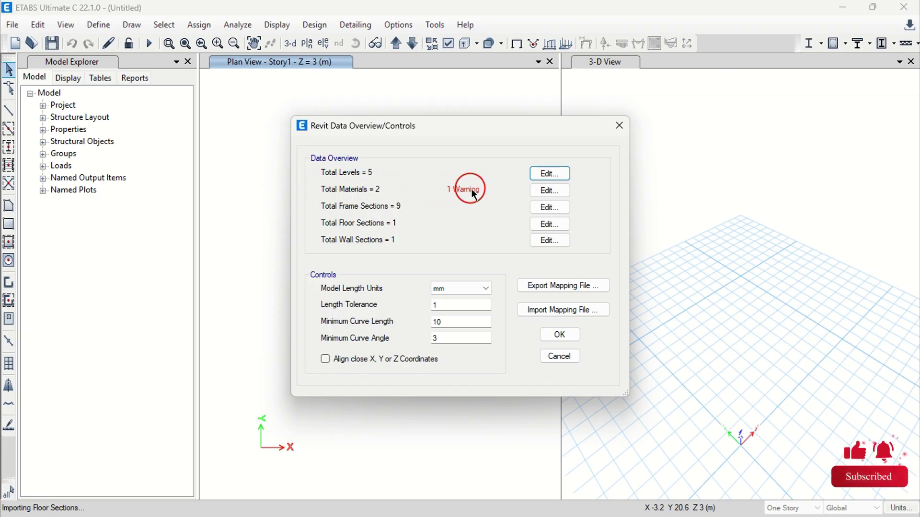
Step: Check the material mapping of the Revit material Default Wall, keeping Default Wall as its ETABS material
{"action": "left_click", "coordinate": [547, 190]}
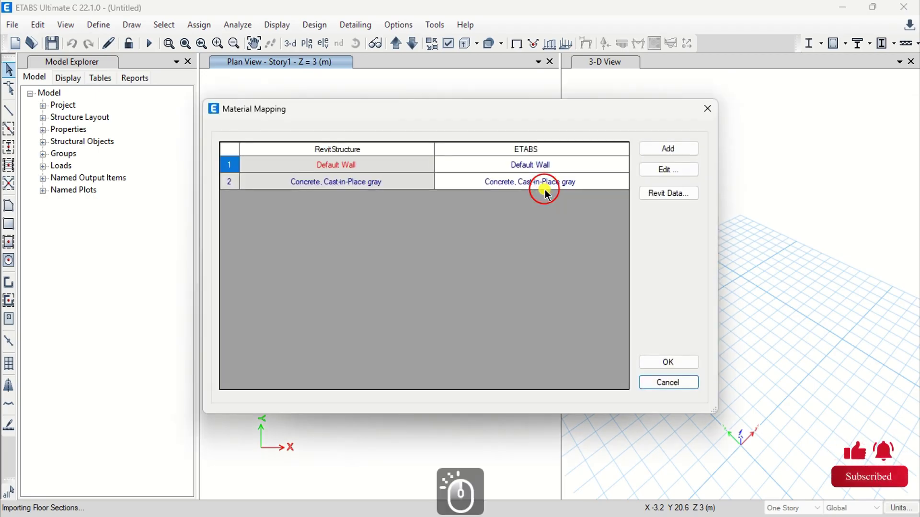
{"action": "left_click", "coordinate": [352, 166]}
{"action": "left_click", "coordinate": [345, 166]}
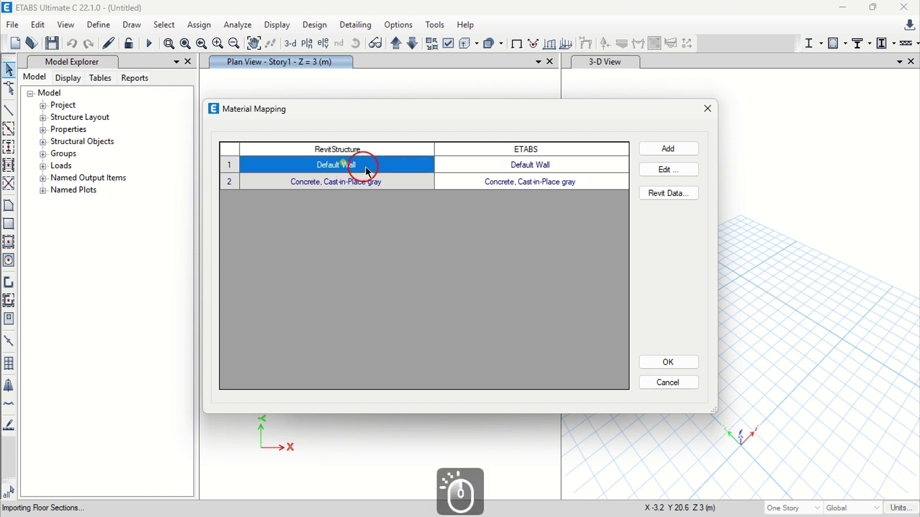
{"action": "left_click", "coordinate": [520, 168]}
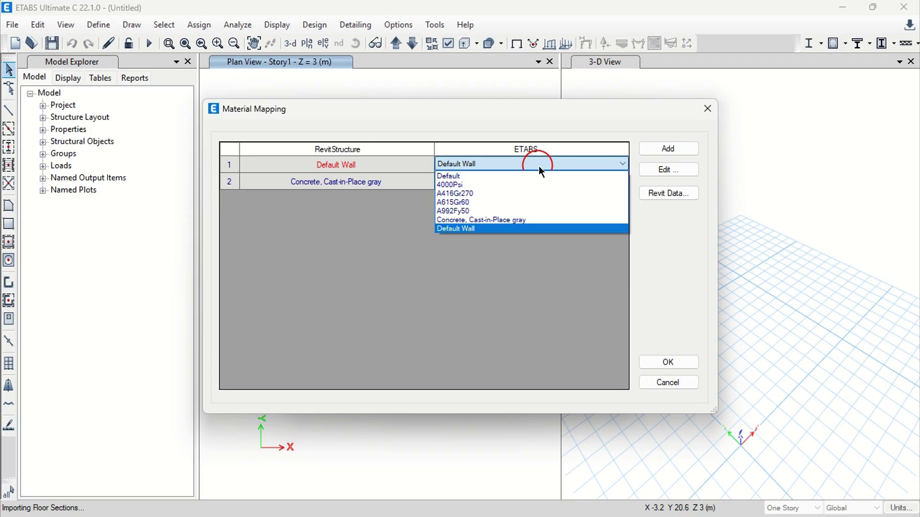
{"action": "left_click", "coordinate": [539, 167]}
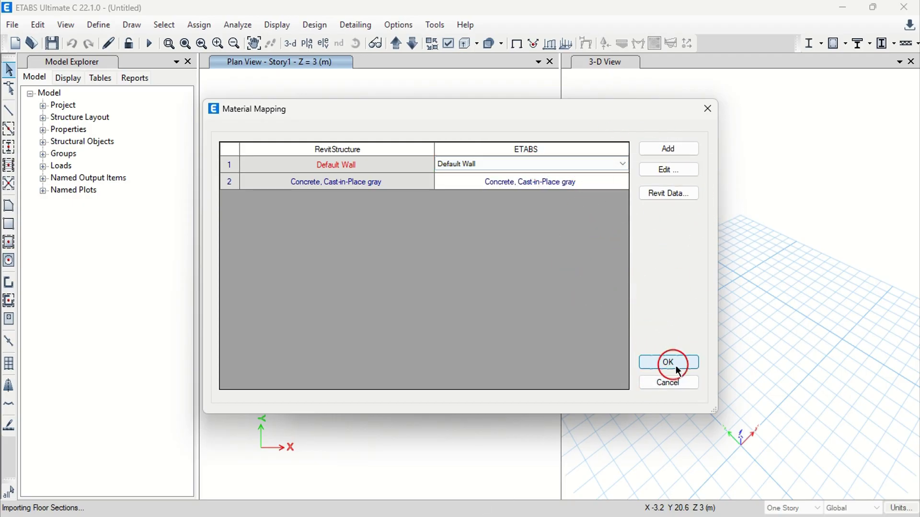
Step: Inspect the Revit weight, mass and mechanical property data of the Default Wall material, and accept the material mapping
{"action": "left_click", "coordinate": [663, 196]}
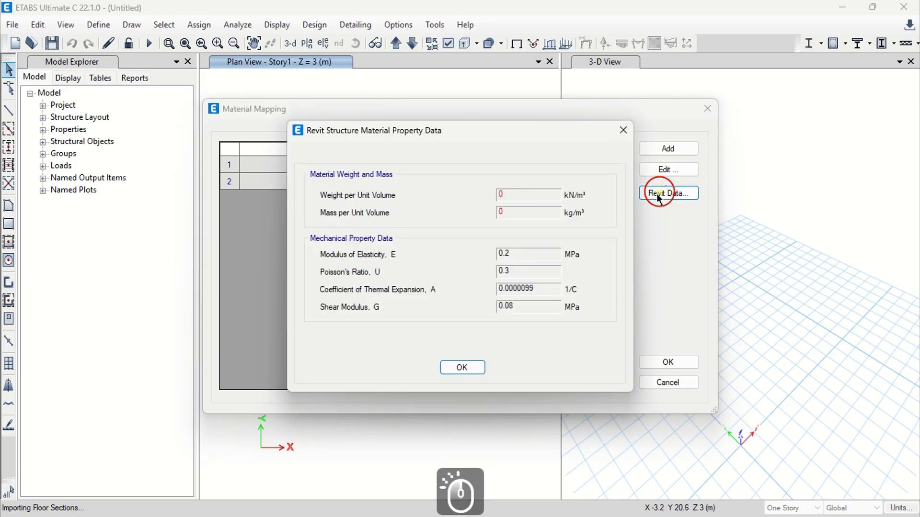
{"action": "left_click", "coordinate": [501, 199]}
{"action": "left_click", "coordinate": [455, 369]}
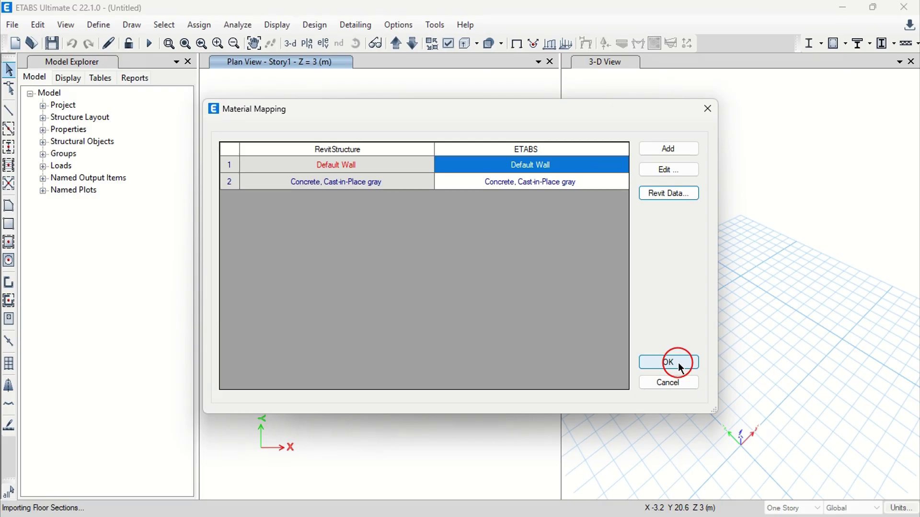
{"action": "left_click", "coordinate": [678, 363]}
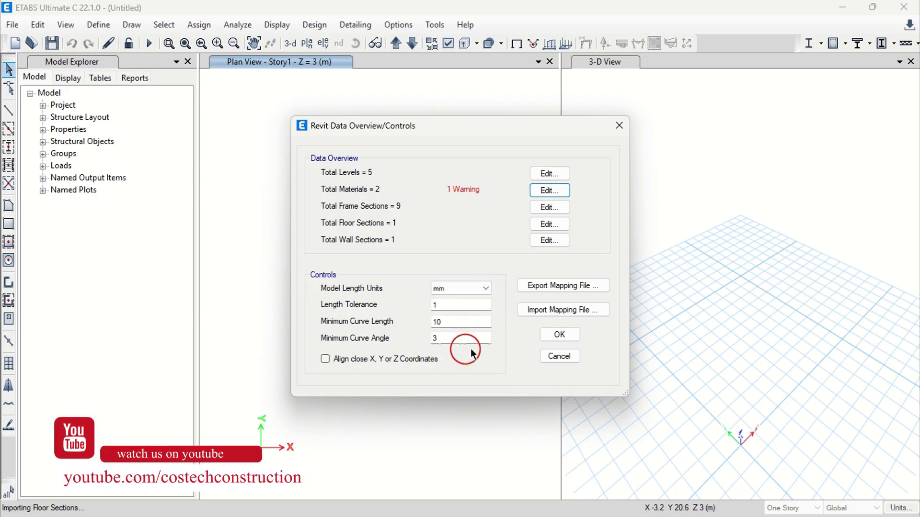
Step: Run the Revit import with its current controls and save the model as Plan Design- 2 storyProject, overwriting the existing file
{"action": "left_click", "coordinate": [556, 335]}
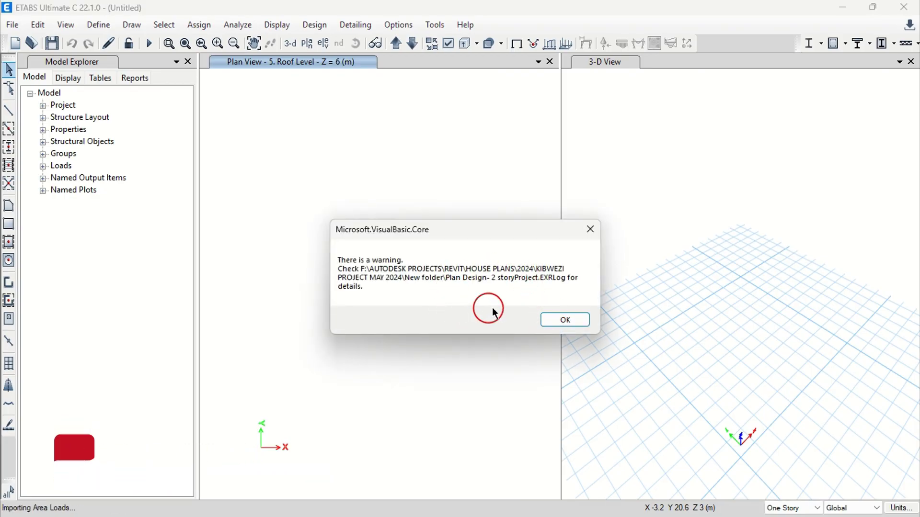
{"action": "left_click", "coordinate": [556, 321]}
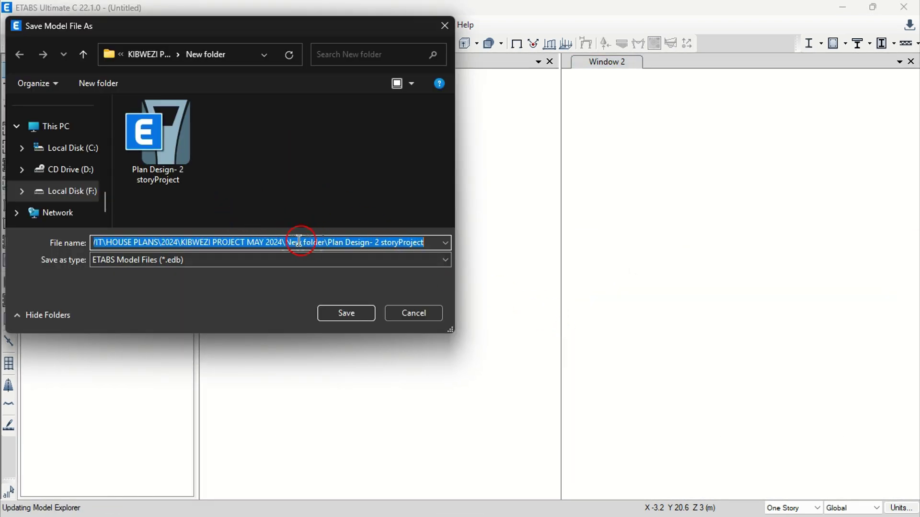
{"action": "left_click", "coordinate": [171, 158]}
{"action": "left_click", "coordinate": [353, 311]}
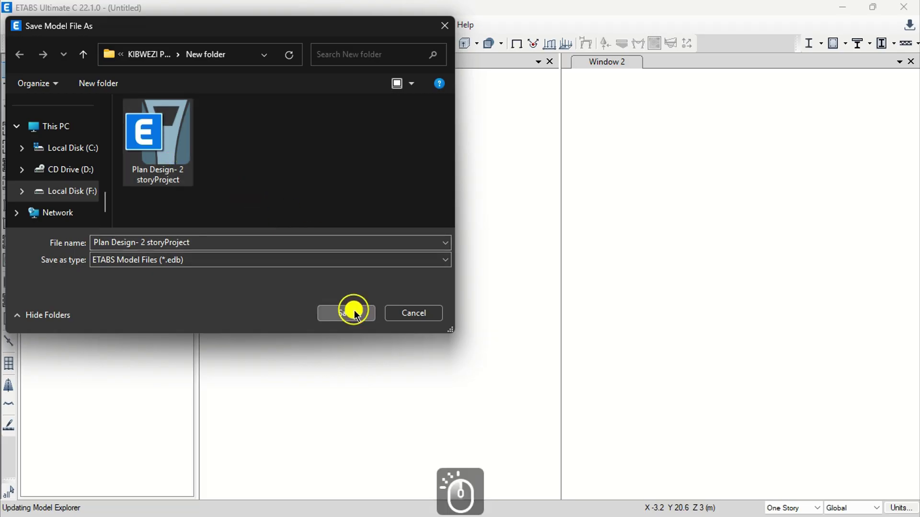
{"action": "left_click", "coordinate": [510, 271]}
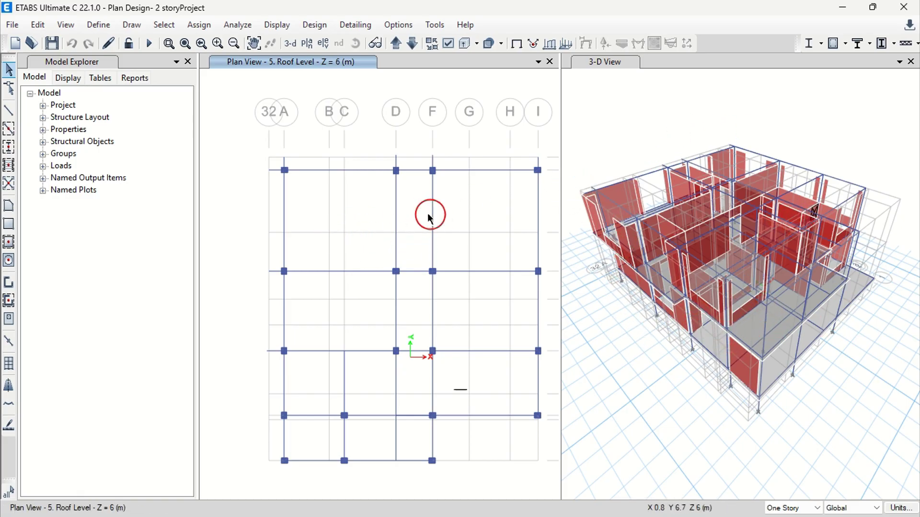
Step: Examine the imported two-storey building's frames, walls and slabs from several sides in the 3-D view
{"action": "left_click", "coordinate": [648, 90]}
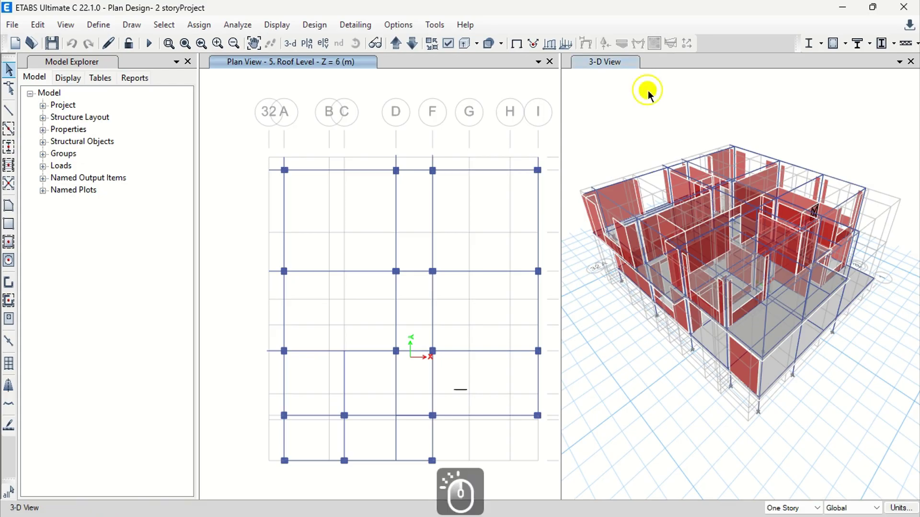
{"action": "middle_click_drag", "start_coordinate": [714, 179], "coordinate": [602, 234], "text": "shift"}
{"action": "scroll", "coordinate": [575, 259], "scroll_direction": "down", "scroll_amount": 3}
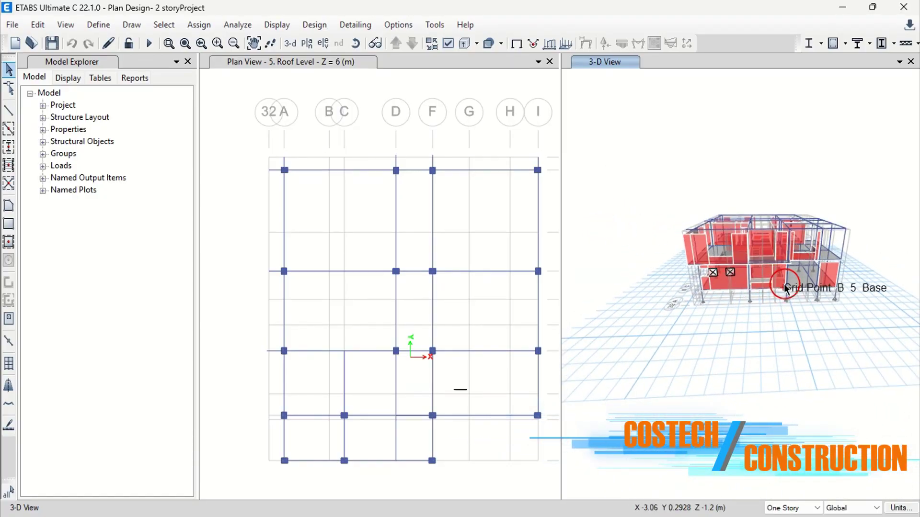
{"action": "middle_click_drag", "start_coordinate": [766, 289], "coordinate": [661, 314], "text": "shift"}
{"action": "scroll", "coordinate": [645, 297], "scroll_direction": "up", "scroll_amount": 3}
{"action": "scroll", "coordinate": [694, 303], "scroll_direction": "down", "scroll_amount": 6}
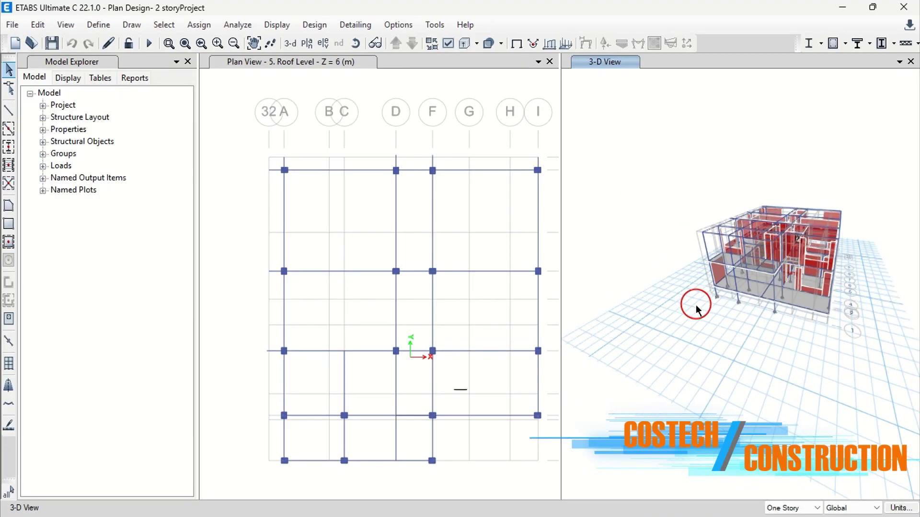
{"action": "scroll", "coordinate": [702, 312], "scroll_direction": "up", "scroll_amount": 5}
{"action": "scroll", "coordinate": [701, 312], "scroll_direction": "up", "scroll_amount": 2}
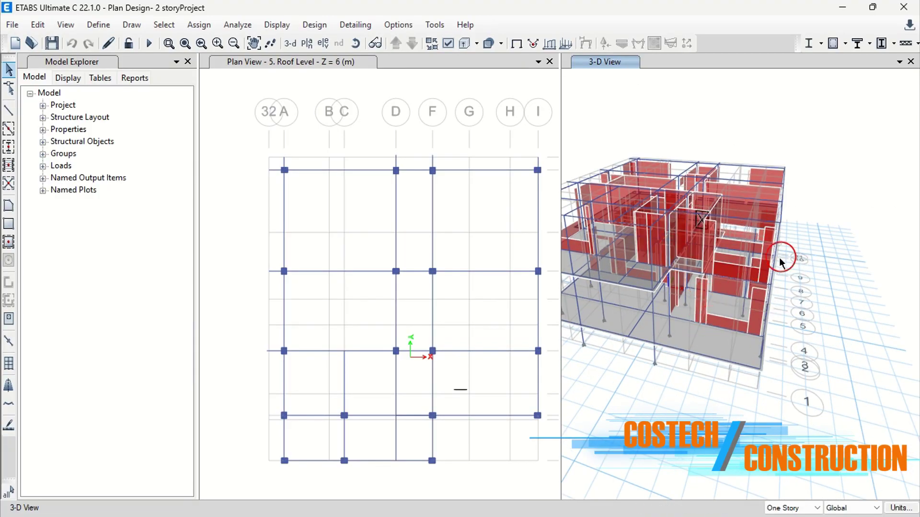
{"action": "scroll", "coordinate": [778, 259], "scroll_direction": "down", "scroll_amount": 5}
{"action": "scroll", "coordinate": [770, 277], "scroll_direction": "up", "scroll_amount": 3}
{"action": "scroll", "coordinate": [776, 215], "scroll_direction": "down", "scroll_amount": 2}
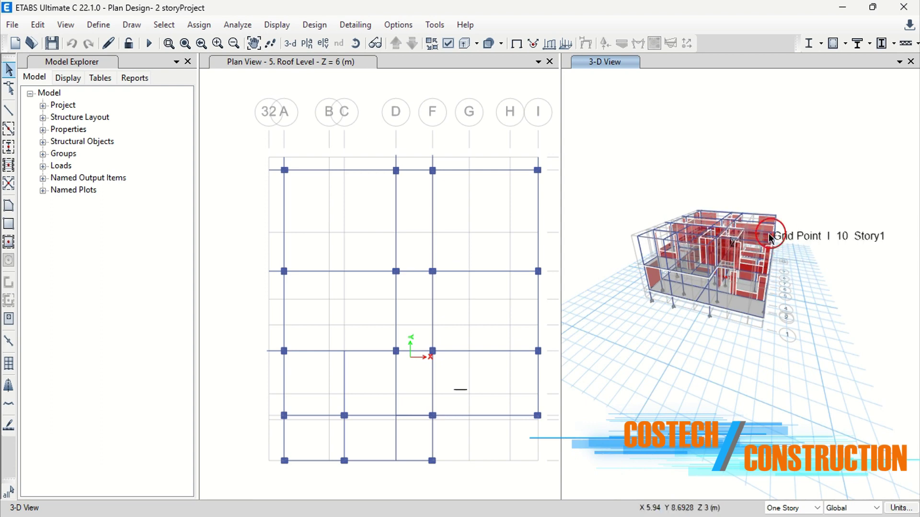
Step: Run Check Model with all checks, frame and joint fixing, and joint story assignment enabled, and examine which beams its warning names
{"action": "left_click", "coordinate": [239, 26]}
{"action": "left_click", "coordinate": [258, 42]}
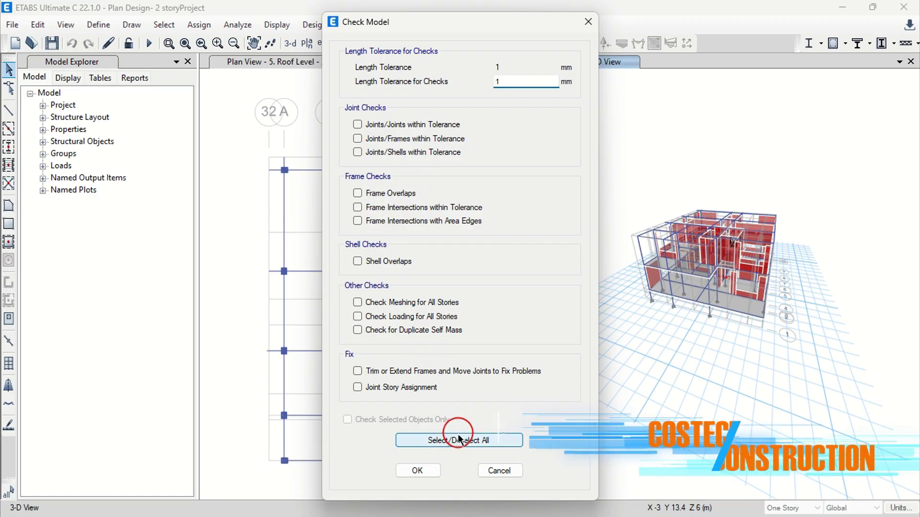
{"action": "left_click", "coordinate": [441, 440]}
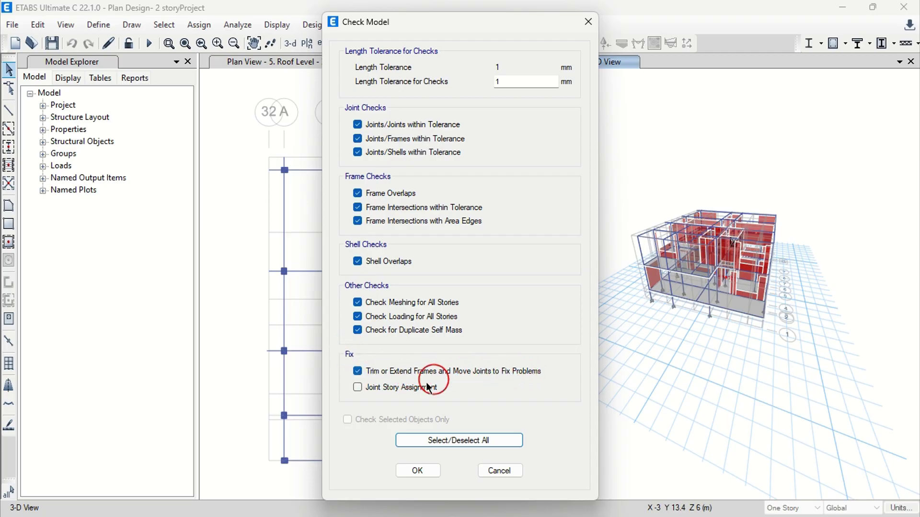
{"action": "left_click", "coordinate": [377, 389]}
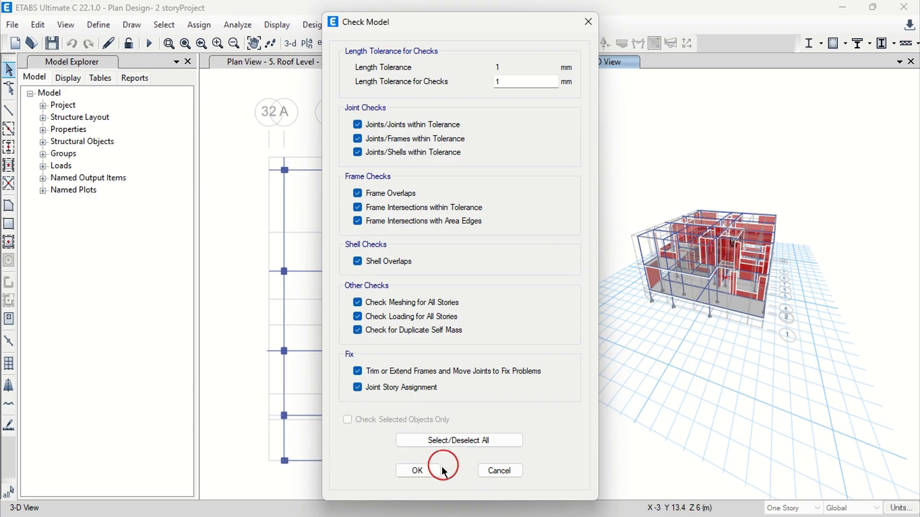
{"action": "left_click", "coordinate": [429, 477]}
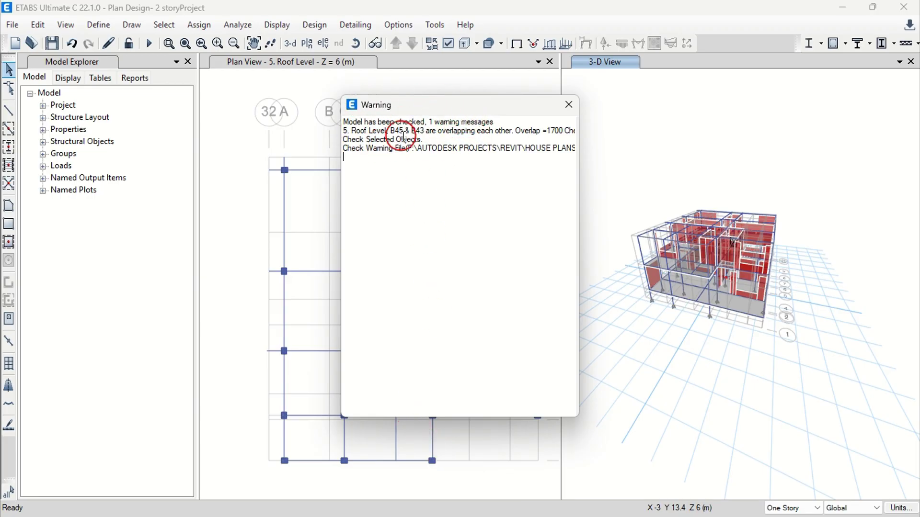
{"action": "left_click_drag", "start_coordinate": [393, 130], "coordinate": [427, 132]}
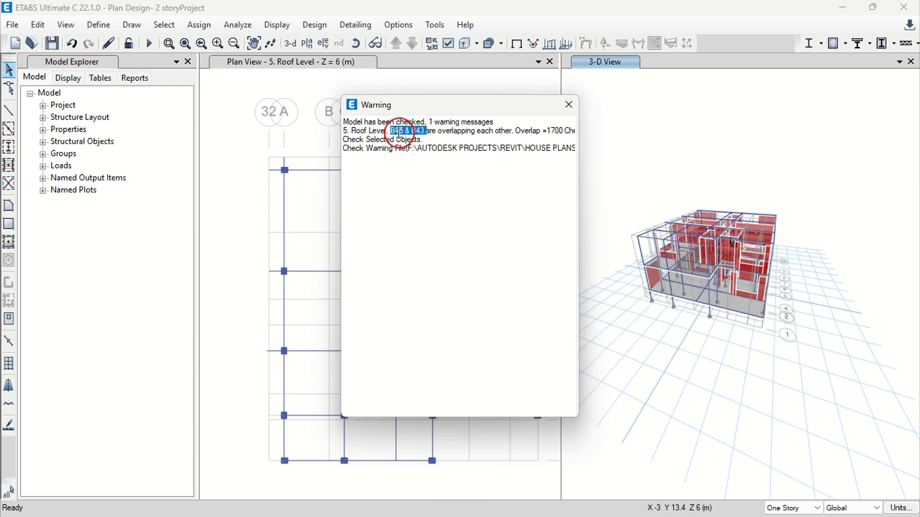
Step: Review the overlap warning, close it, and locate beam B45 among the Roof Level beams to see its position in the model
{"action": "left_click_drag", "start_coordinate": [345, 131], "coordinate": [425, 131]}
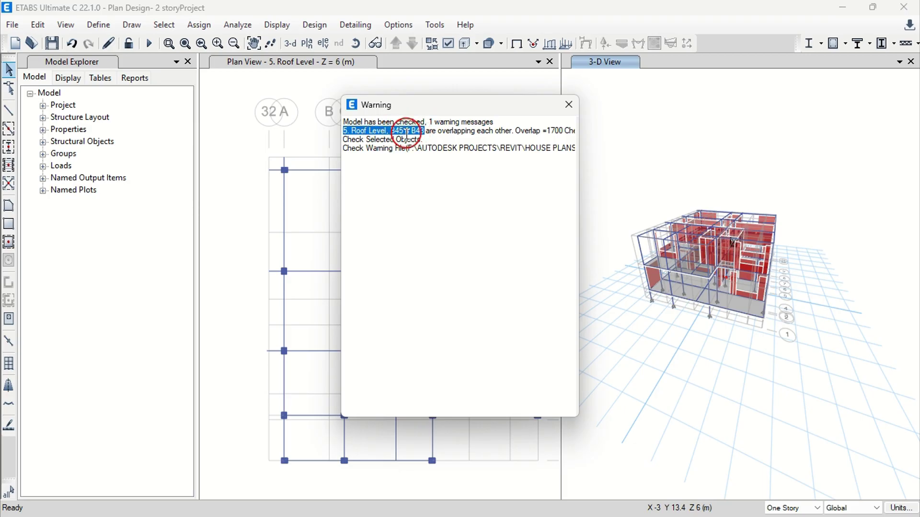
{"action": "left_click", "coordinate": [569, 104]}
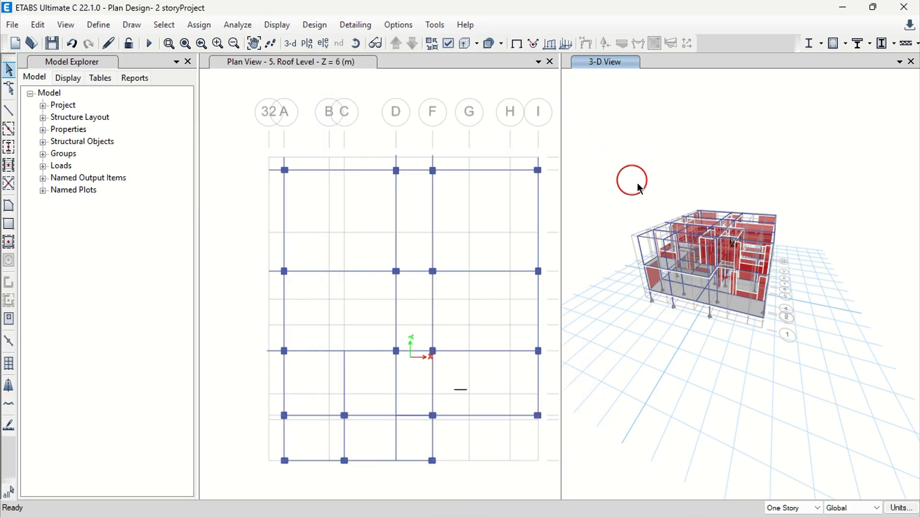
{"action": "left_click", "coordinate": [350, 88]}
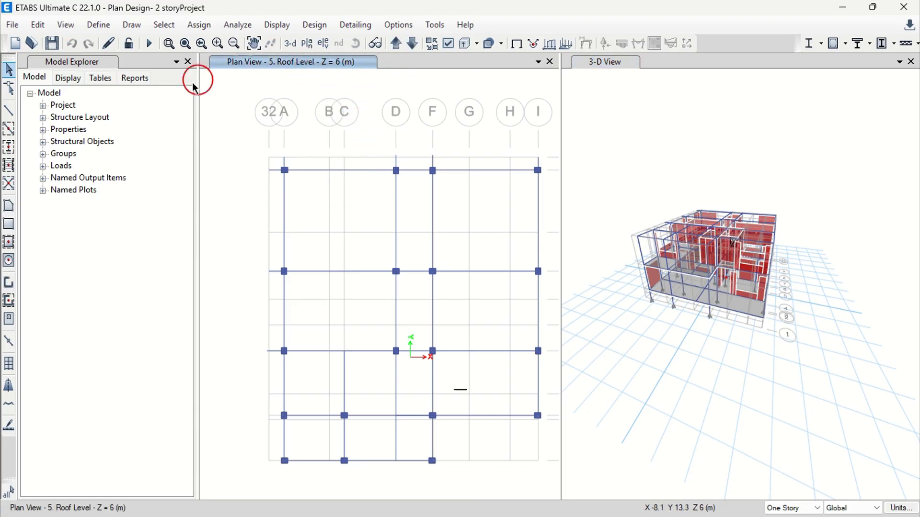
{"action": "left_click", "coordinate": [43, 141]}
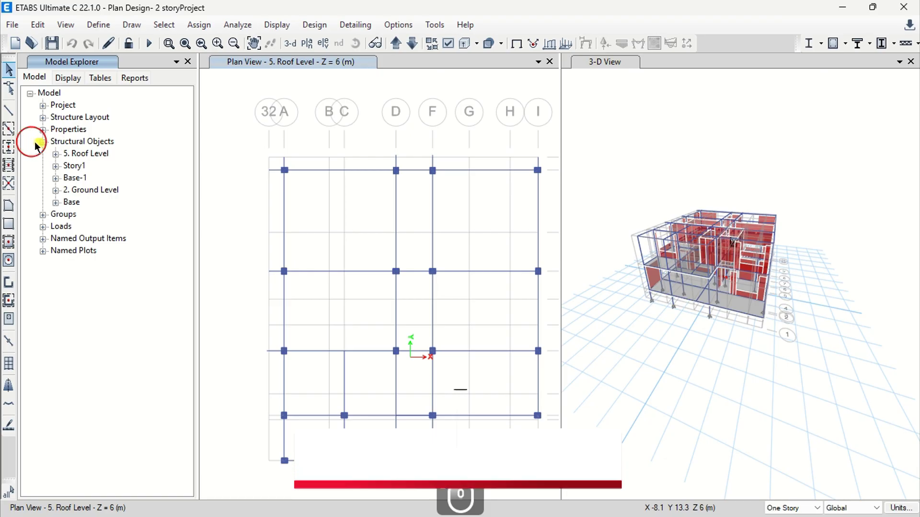
{"action": "left_click", "coordinate": [56, 154]}
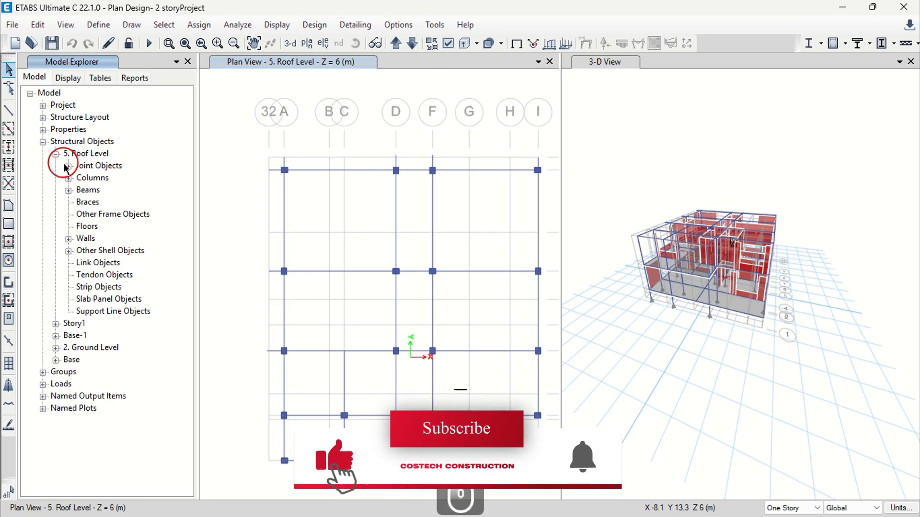
{"action": "left_click", "coordinate": [68, 191]}
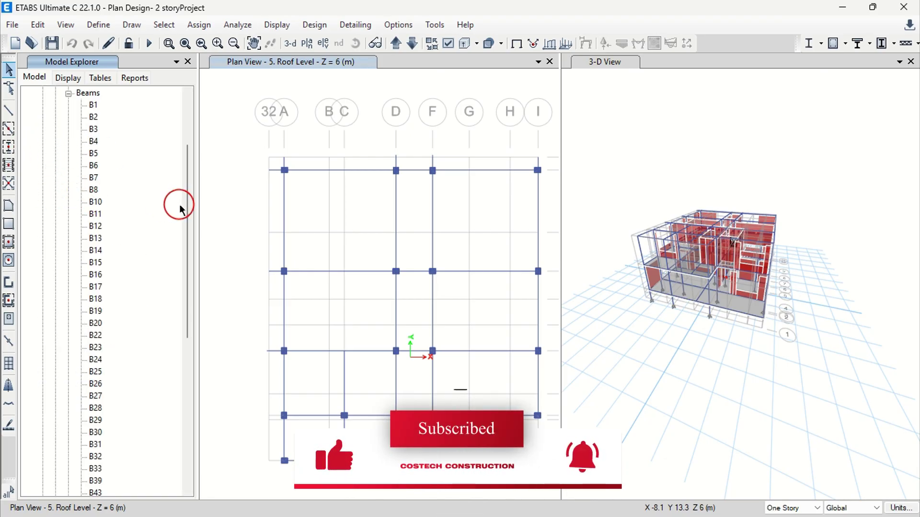
{"action": "left_click_drag", "start_coordinate": [187, 204], "coordinate": [197, 292]}
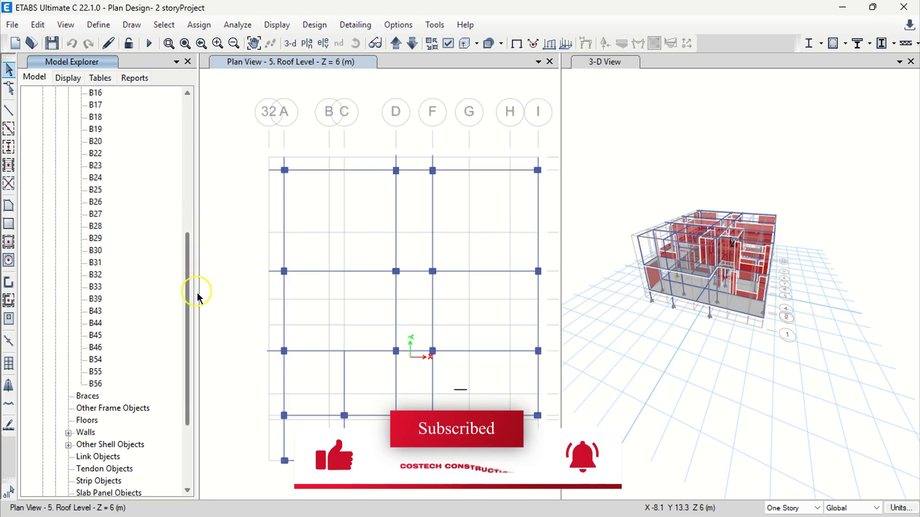
{"action": "left_click", "coordinate": [90, 337]}
{"action": "left_click", "coordinate": [97, 338]}
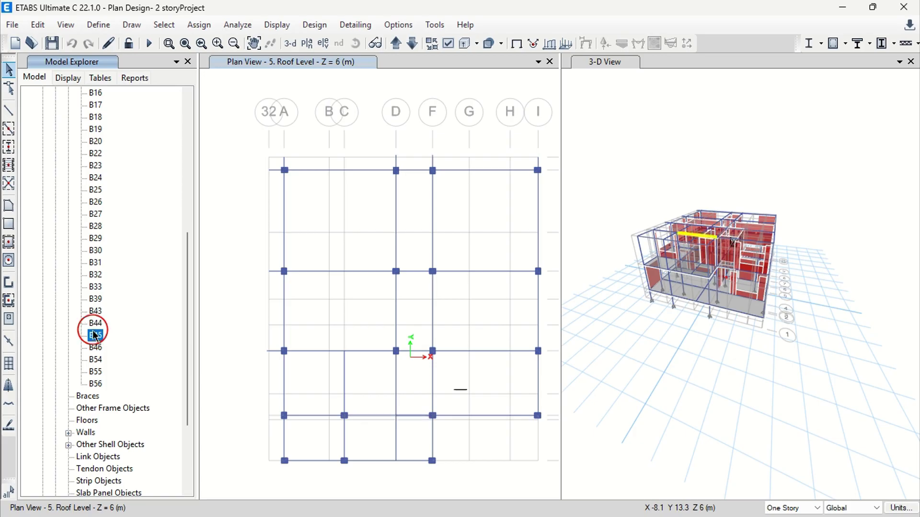
Step: Delete the overlapping beam B43 from the Roof Level
{"action": "left_click", "coordinate": [96, 313]}
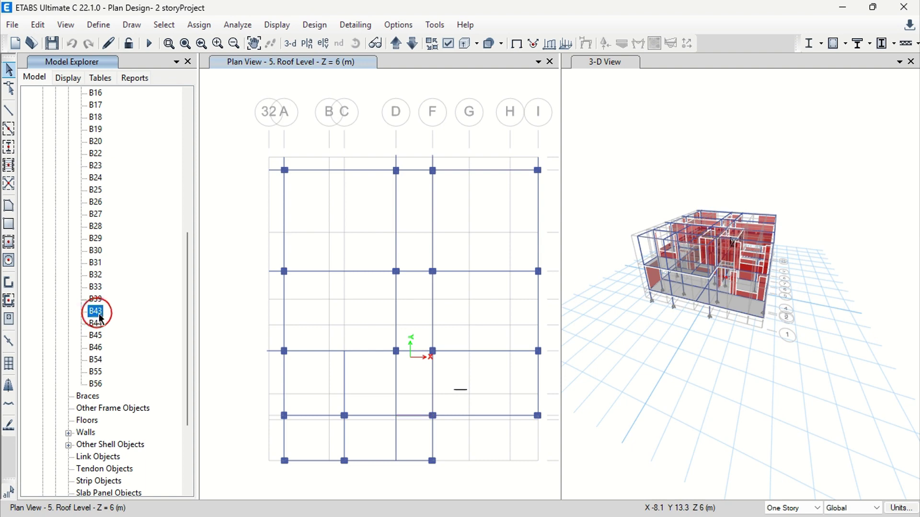
{"action": "right_click", "coordinate": [98, 317]}
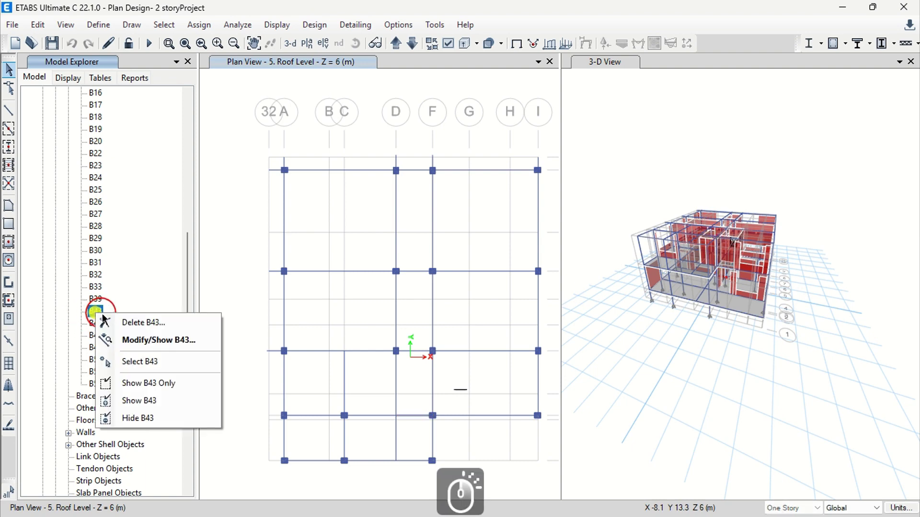
{"action": "left_click", "coordinate": [131, 324]}
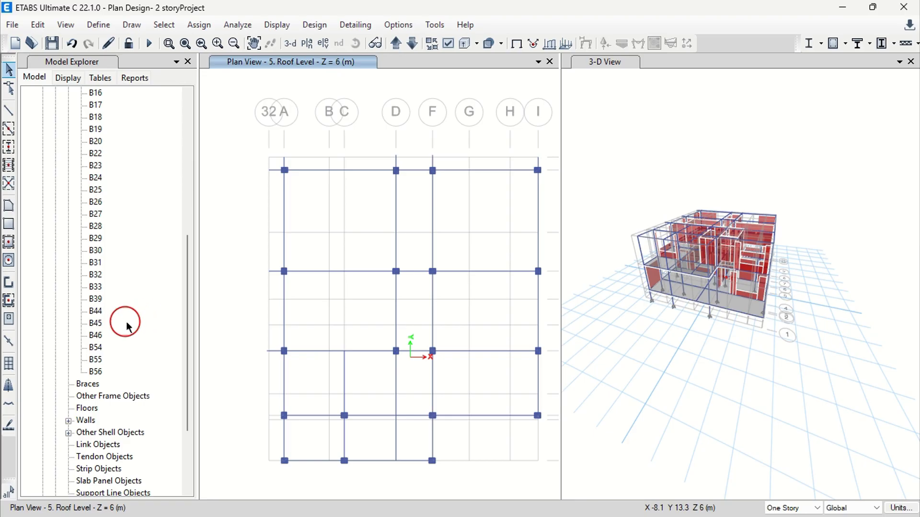
Step: Rerun Check Model with all checks plus the frame trim/extend, joint move and joint story assignment fixes enabled, and dismiss its report
{"action": "left_click", "coordinate": [239, 25]}
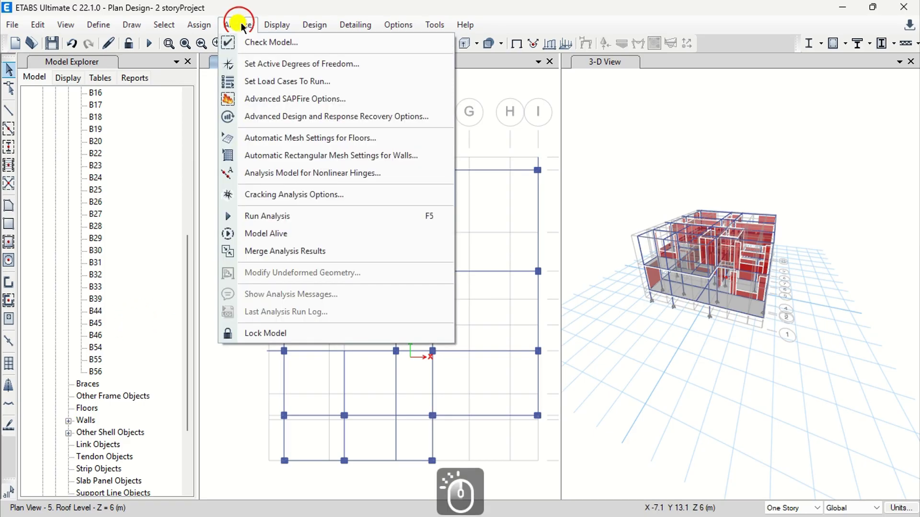
{"action": "left_click", "coordinate": [267, 42]}
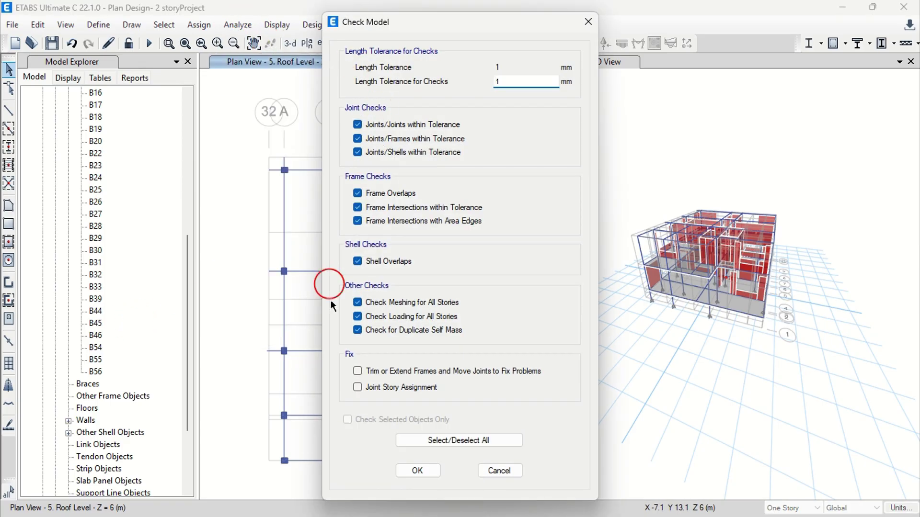
{"action": "left_click", "coordinate": [401, 369]}
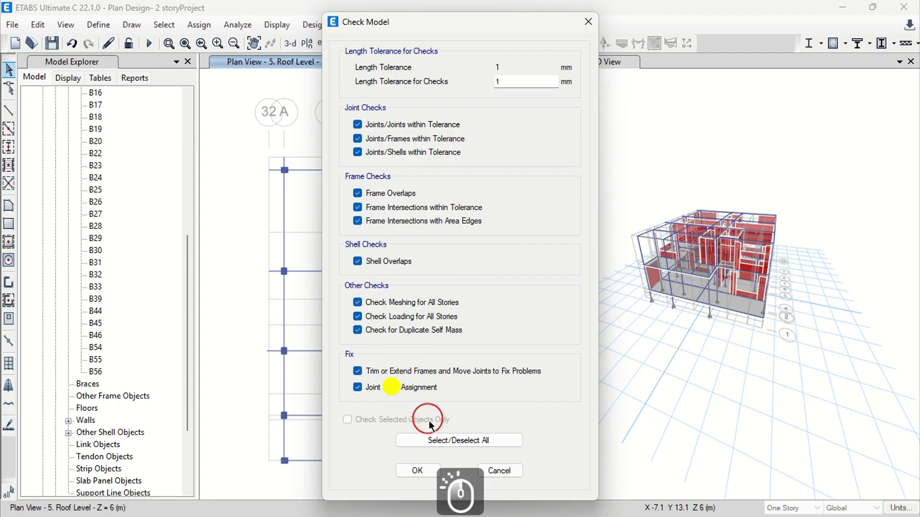
{"action": "left_click", "coordinate": [417, 470]}
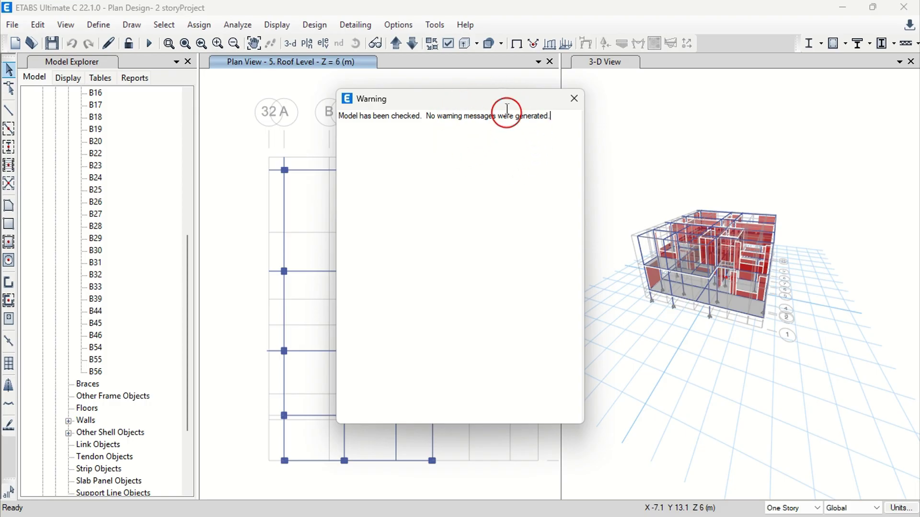
{"action": "left_click", "coordinate": [573, 98]}
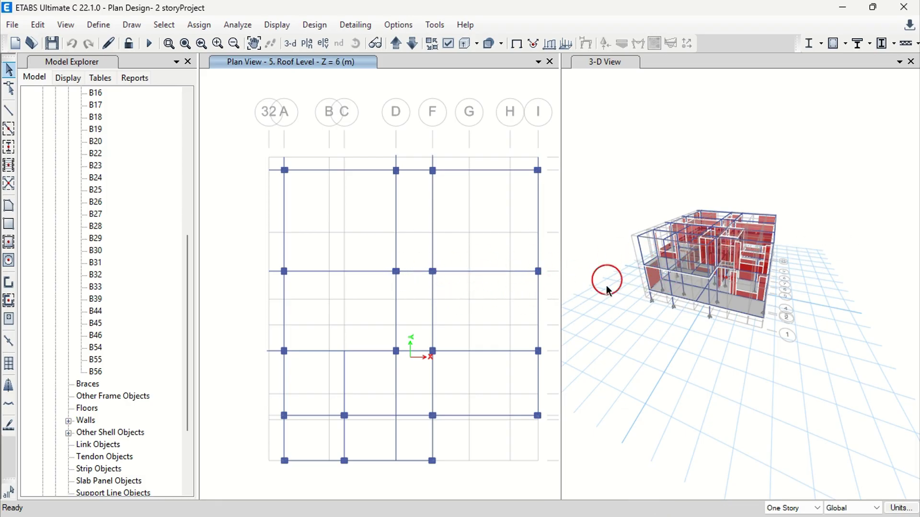
Step: Examine the building's walls, frames and slabs in the 3-D view, close up and from different sides
{"action": "left_click", "coordinate": [736, 136]}
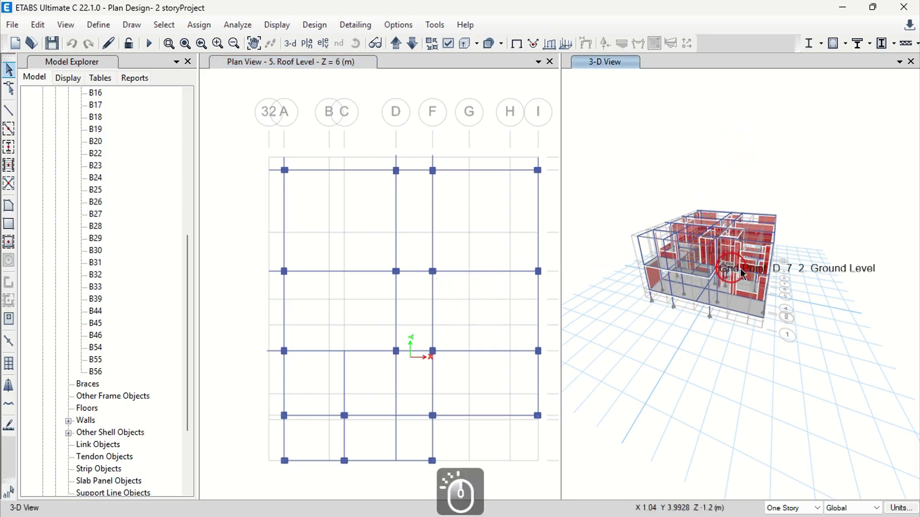
{"action": "scroll", "coordinate": [783, 277], "scroll_direction": "down", "scroll_amount": 3}
{"action": "middle_click_drag", "start_coordinate": [764, 289], "coordinate": [815, 289]}
{"action": "scroll", "coordinate": [737, 280], "scroll_direction": "up", "scroll_amount": 2}
{"action": "scroll", "coordinate": [736, 279], "scroll_direction": "up", "scroll_amount": 3}
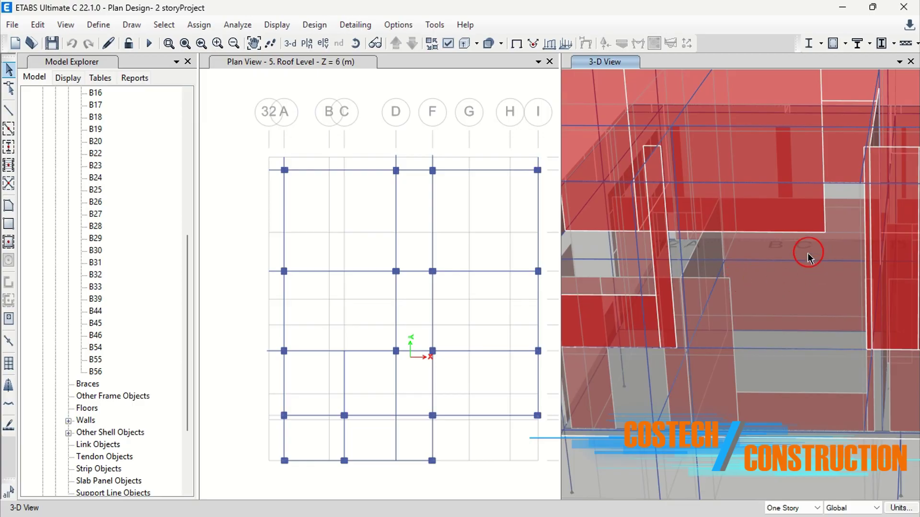
{"action": "scroll", "coordinate": [757, 273], "scroll_direction": "down", "scroll_amount": 1}
{"action": "scroll", "coordinate": [764, 270], "scroll_direction": "up", "scroll_amount": 1}
{"action": "scroll", "coordinate": [767, 287], "scroll_direction": "down", "scroll_amount": 5}
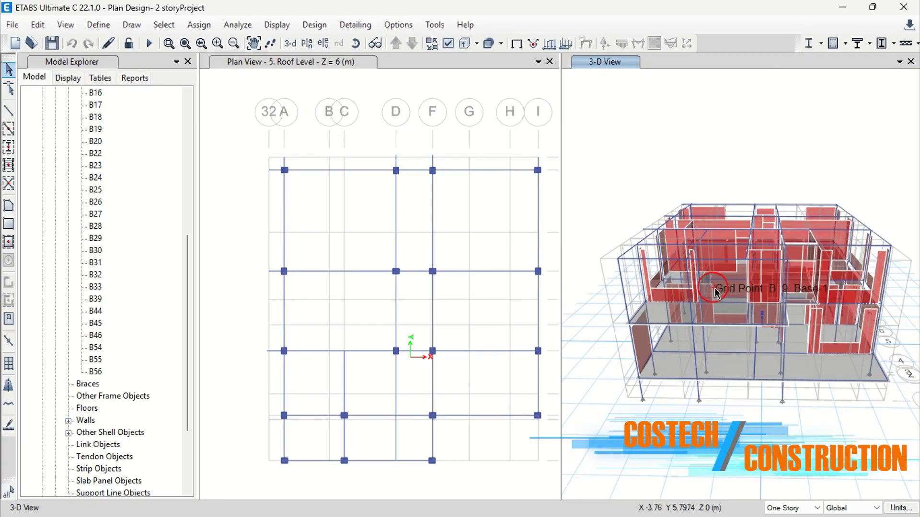
{"action": "middle_click_drag", "start_coordinate": [709, 285], "coordinate": [771, 320]}
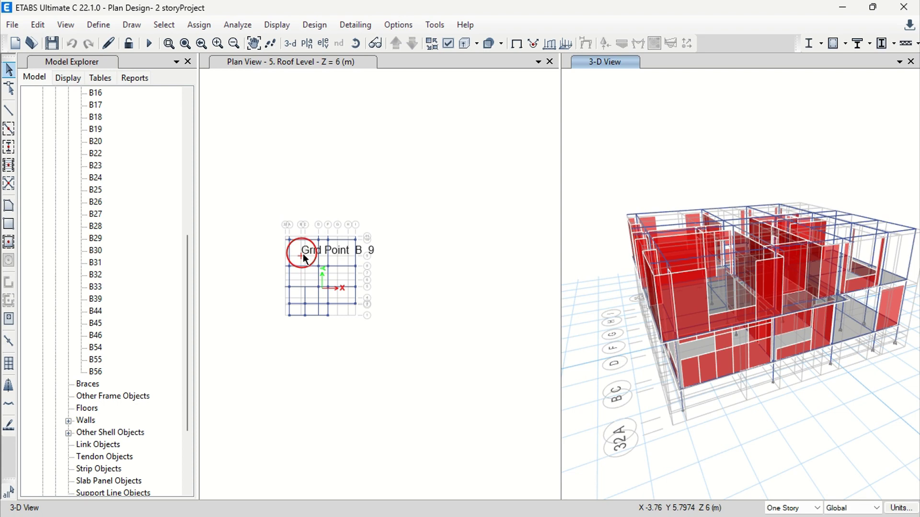
Step: Bring the Roof Level plan into focus and collapse the beam list and Structural Objects branch in the model tree
{"action": "scroll", "coordinate": [309, 268], "scroll_direction": "up", "scroll_amount": 4}
{"action": "left_click", "coordinate": [280, 76]}
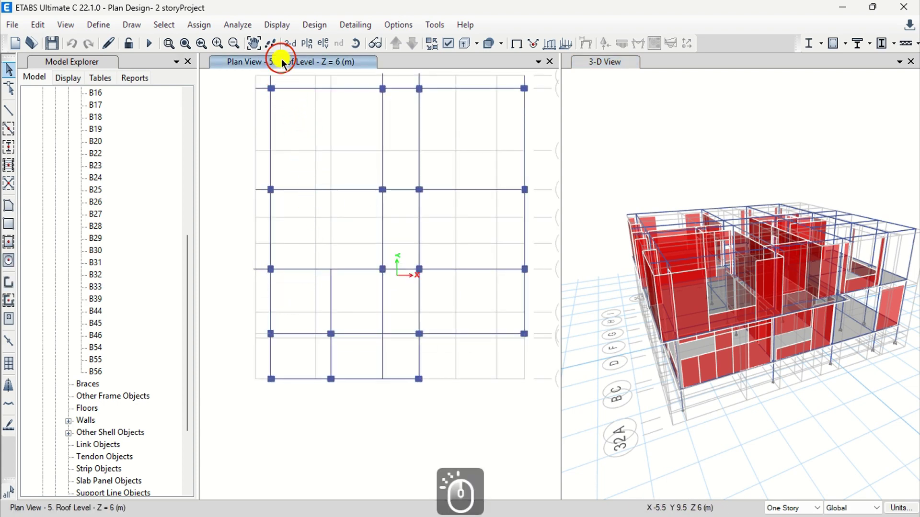
{"action": "scroll", "coordinate": [123, 238], "scroll_direction": "up", "scroll_amount": 5}
{"action": "left_click_drag", "start_coordinate": [185, 230], "coordinate": [186, 189]}
{"action": "left_click", "coordinate": [68, 191]}
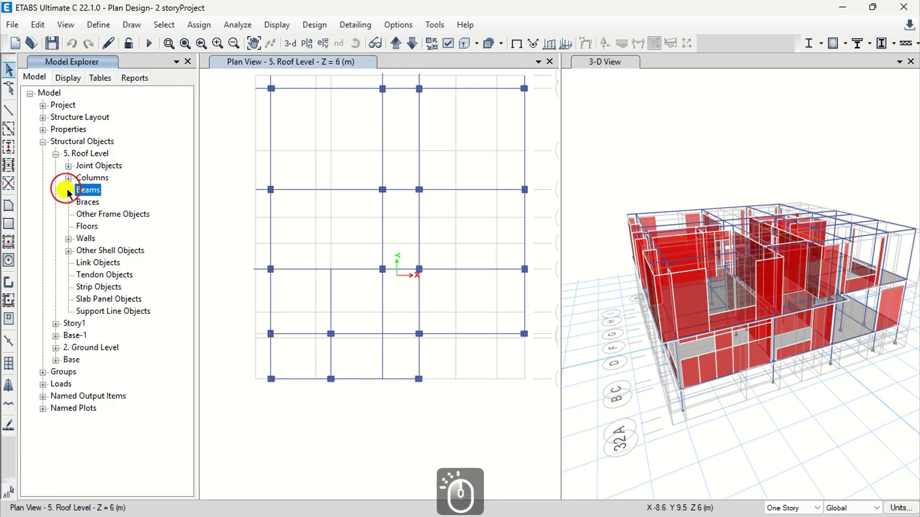
{"action": "left_click", "coordinate": [42, 141]}
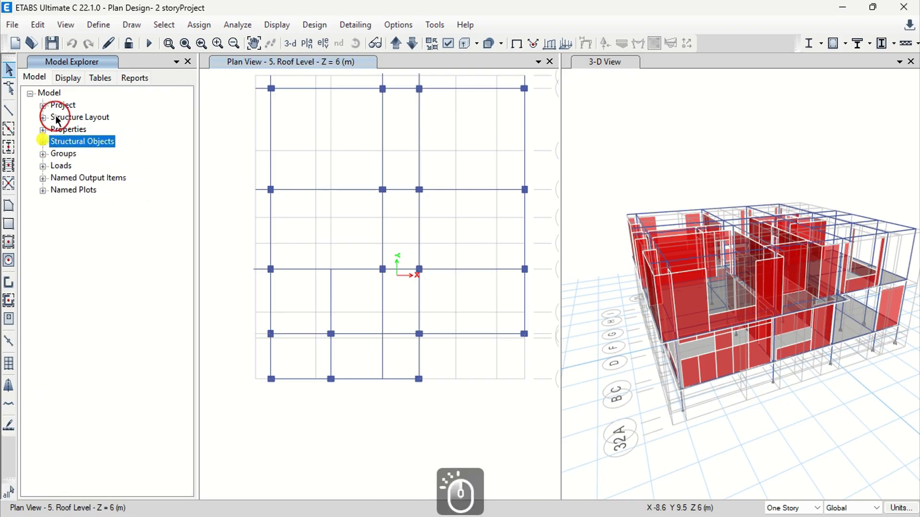
Step: Review the story heights and elevations in the story data and accept them as they are
{"action": "left_click", "coordinate": [39, 25]}
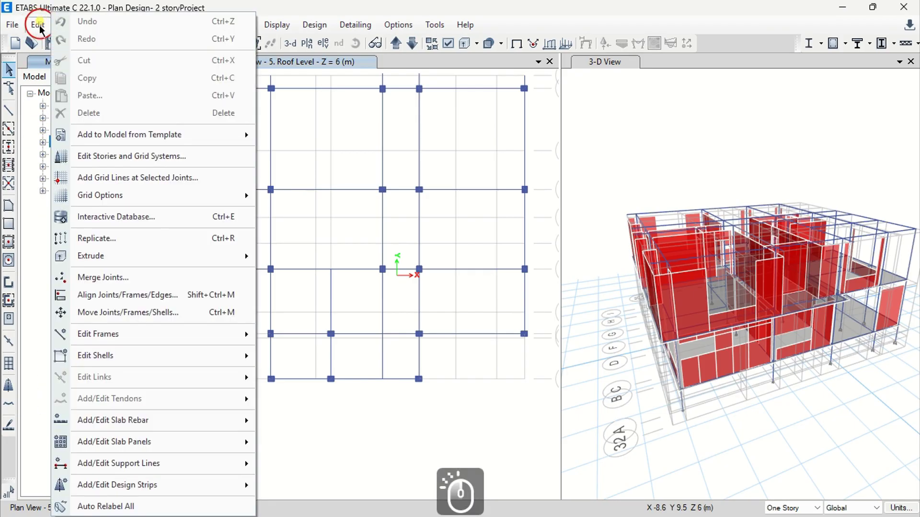
{"action": "left_click", "coordinate": [137, 157]}
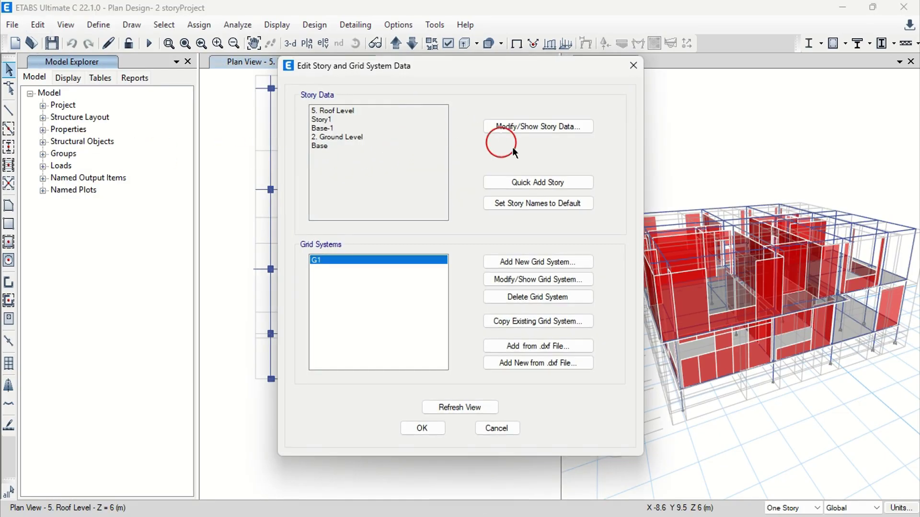
{"action": "left_click", "coordinate": [535, 127]}
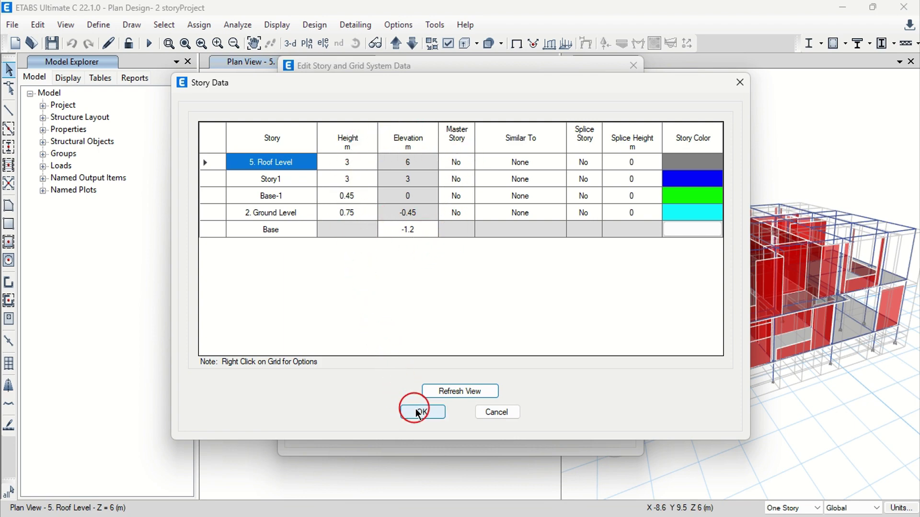
{"action": "left_click", "coordinate": [417, 413]}
Step: Review all X and Y grid ordinates of grid system G1 and accept the story and grid settings
{"action": "left_click", "coordinate": [422, 261]}
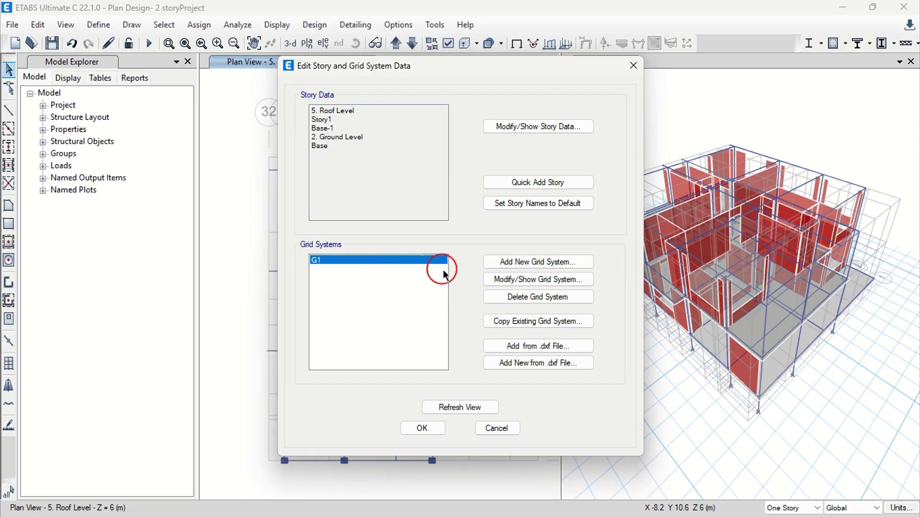
{"action": "left_click", "coordinate": [565, 279]}
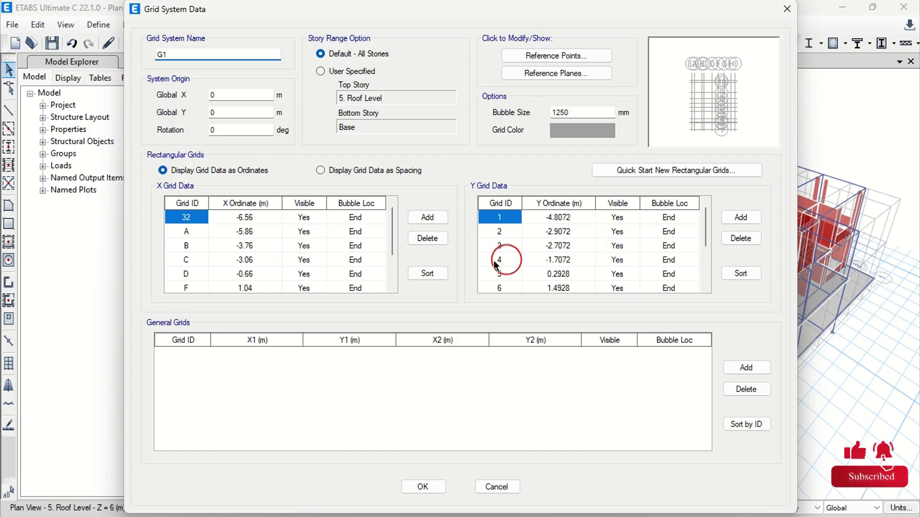
{"action": "left_click_drag", "start_coordinate": [390, 228], "coordinate": [394, 265]}
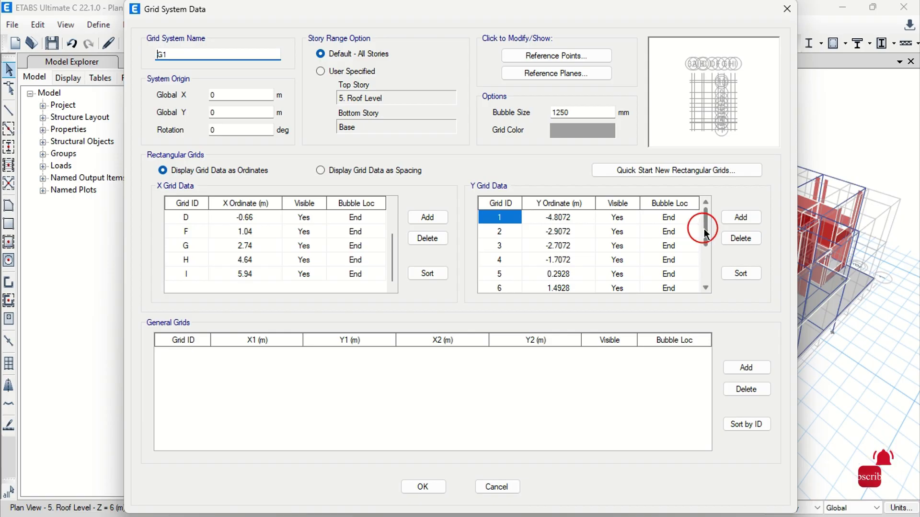
{"action": "scroll", "coordinate": [710, 265], "scroll_direction": "down", "scroll_amount": 2}
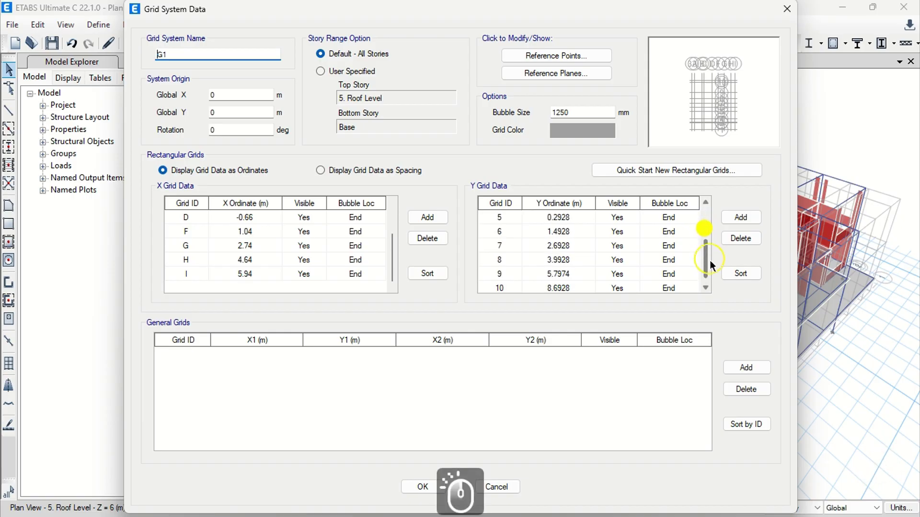
{"action": "left_click", "coordinate": [421, 486]}
{"action": "left_click", "coordinate": [421, 428]}
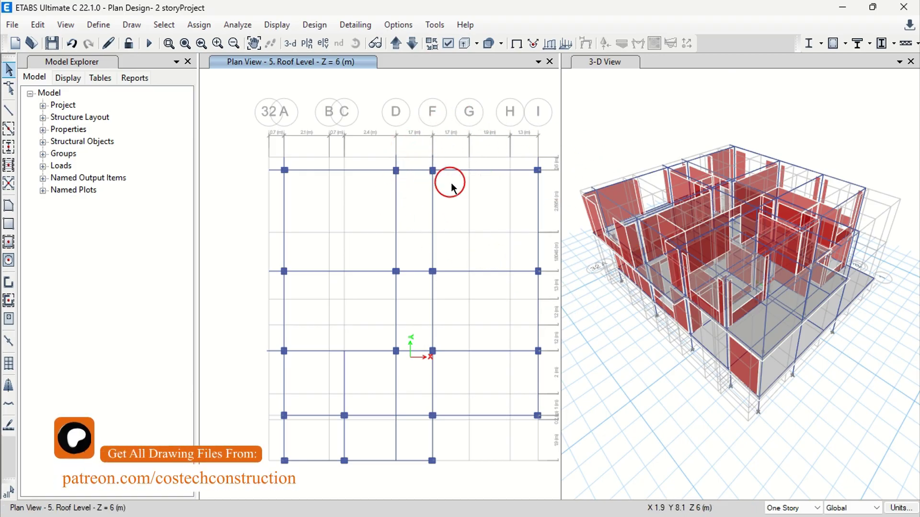
Step: Examine the grid spacing dimensions and column layout across the Roof Level plan, and select a shell near grid A
{"action": "scroll", "coordinate": [447, 181], "scroll_direction": "up", "scroll_amount": 4}
{"action": "middle_click_drag", "start_coordinate": [348, 233], "coordinate": [324, 243]}
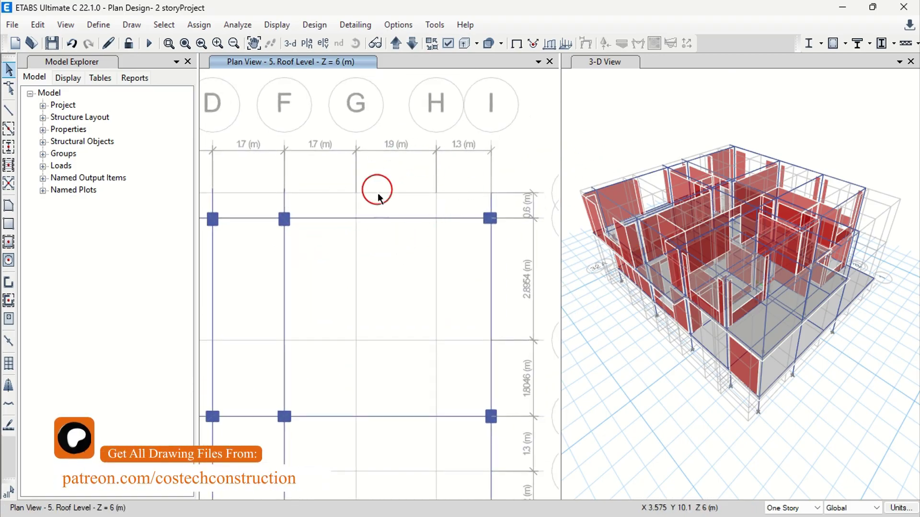
{"action": "scroll", "coordinate": [427, 154], "scroll_direction": "down", "scroll_amount": 3}
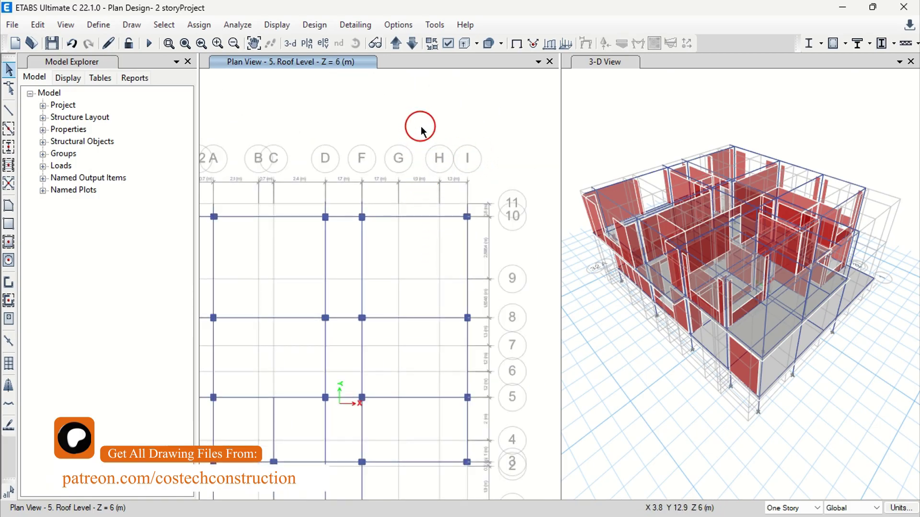
{"action": "middle_click_drag", "start_coordinate": [420, 129], "coordinate": [400, 120]}
{"action": "scroll", "coordinate": [246, 267], "scroll_direction": "up", "scroll_amount": 5}
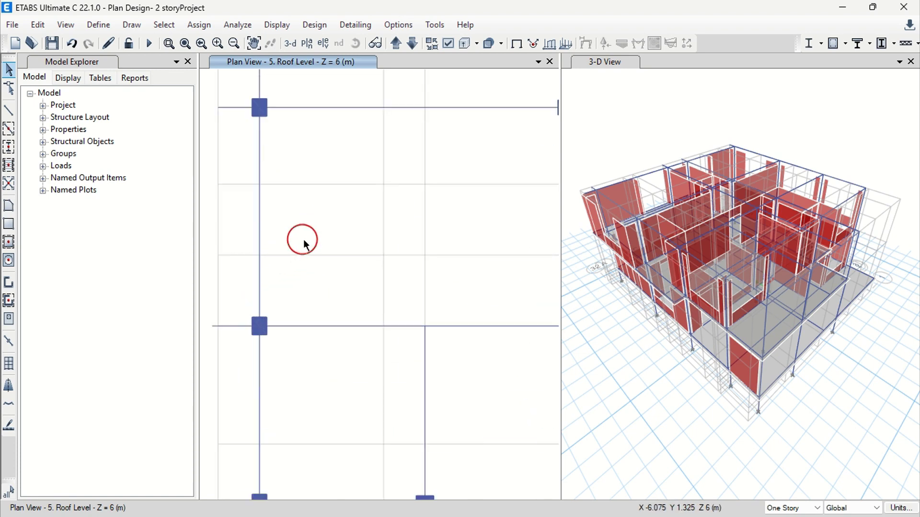
{"action": "scroll", "coordinate": [306, 244], "scroll_direction": "up", "scroll_amount": 2}
{"action": "left_click", "coordinate": [347, 225]}
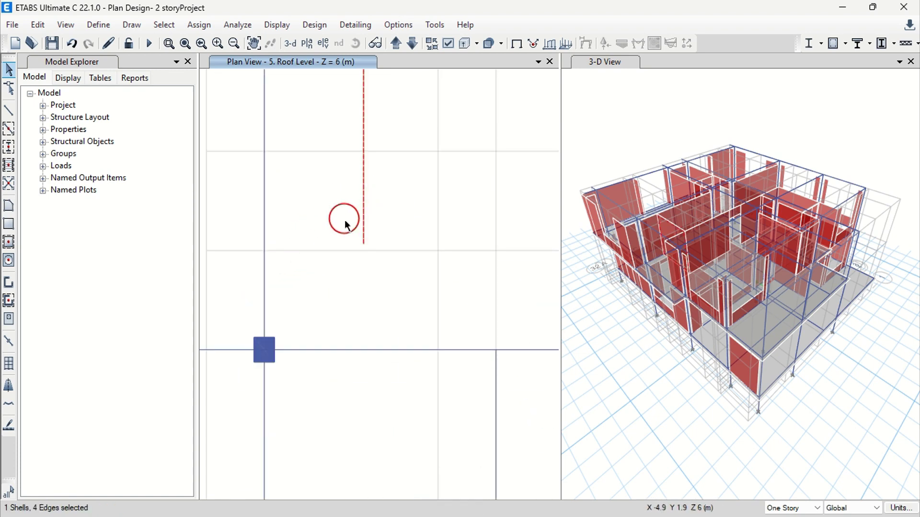
Step: Clear the shell selection in the Roof Level plan and bring the whole floor grid into view
{"action": "scroll", "coordinate": [399, 225], "scroll_direction": "down", "scroll_amount": 5}
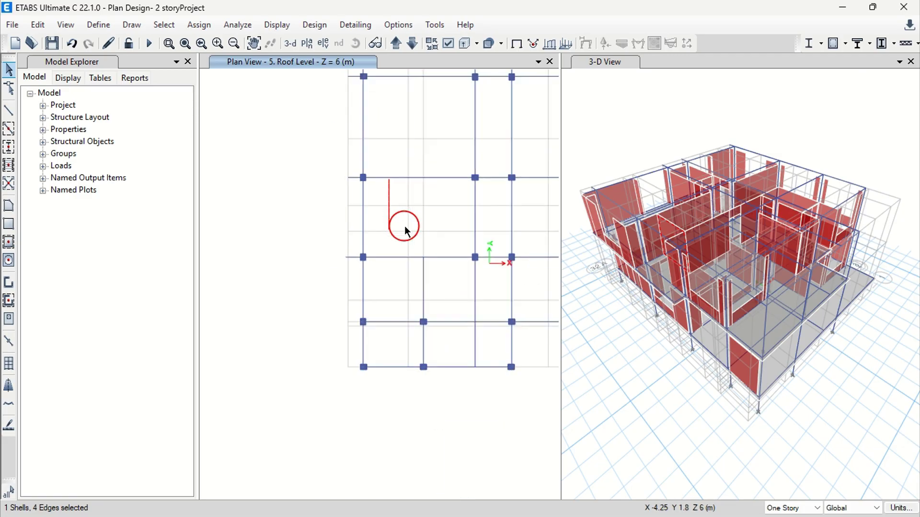
{"action": "key", "text": "Escape"}
{"action": "key", "text": "Escape"}
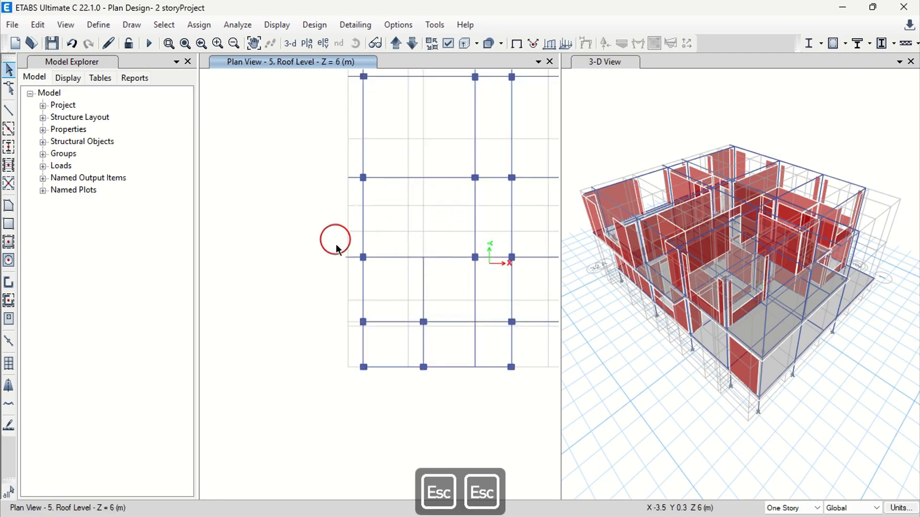
{"action": "scroll", "coordinate": [343, 399], "scroll_direction": "down", "scroll_amount": 4}
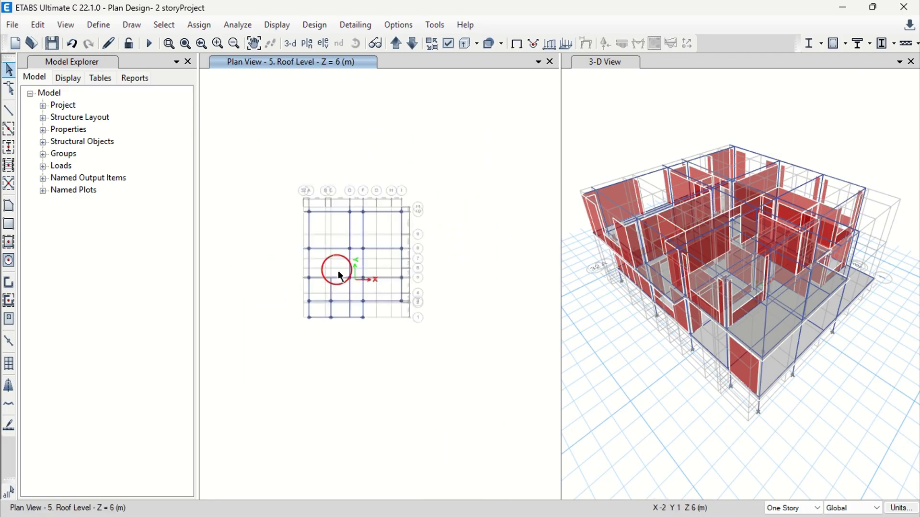
{"action": "scroll", "coordinate": [339, 274], "scroll_direction": "up", "scroll_amount": 5}
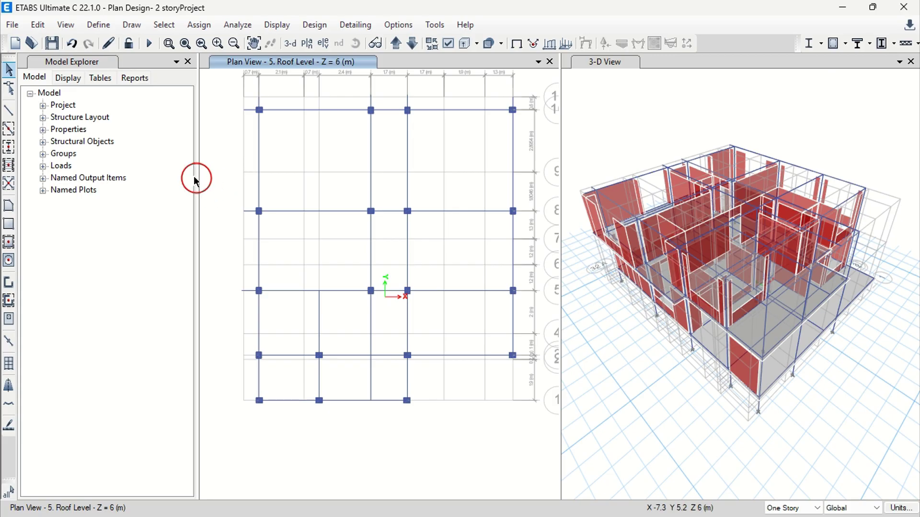
Step: Add a new concrete material for region India, Indian standard, grade M30, and accept its default property data
{"action": "left_click", "coordinate": [86, 26]}
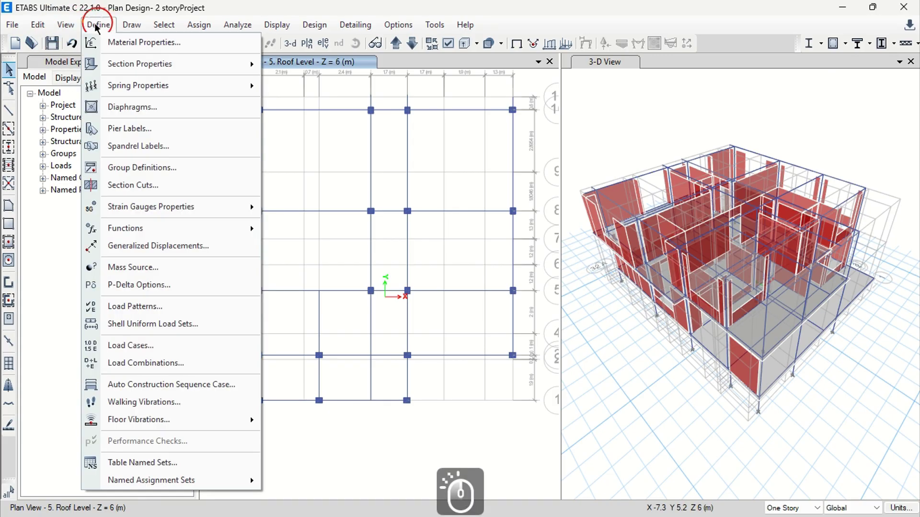
{"action": "left_click", "coordinate": [143, 43]}
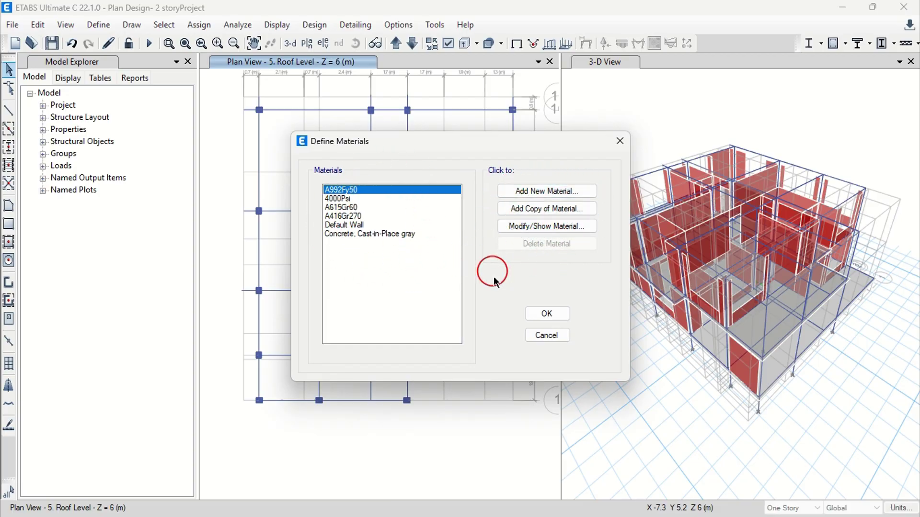
{"action": "left_click", "coordinate": [539, 191]}
{"action": "left_click", "coordinate": [463, 224]}
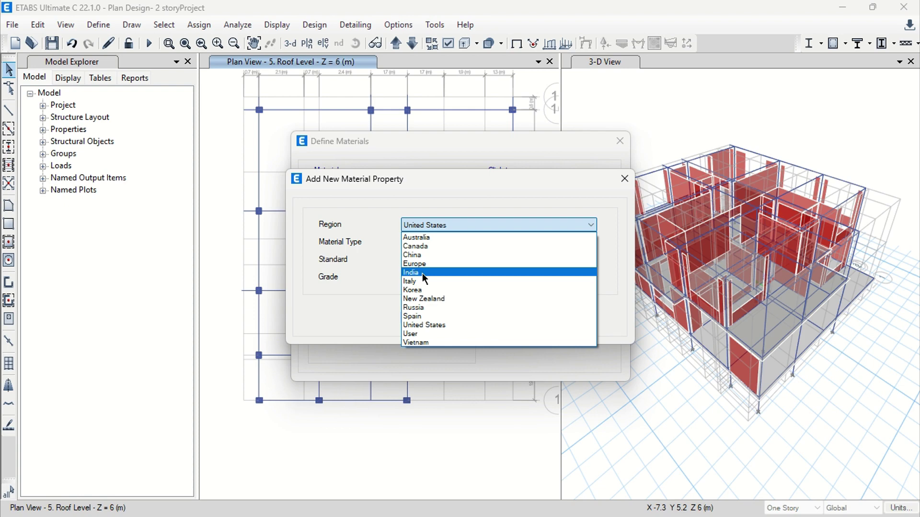
{"action": "left_click", "coordinate": [422, 273]}
{"action": "left_click", "coordinate": [422, 242]}
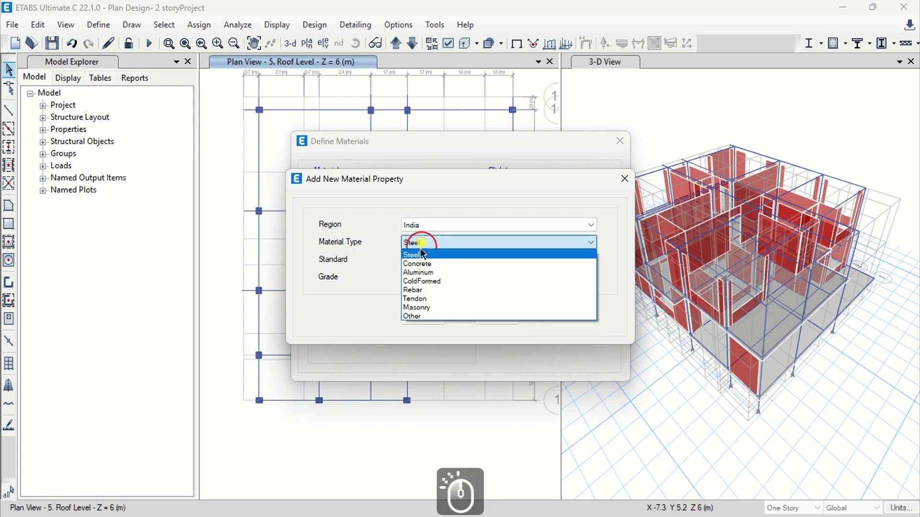
{"action": "left_click", "coordinate": [412, 263]}
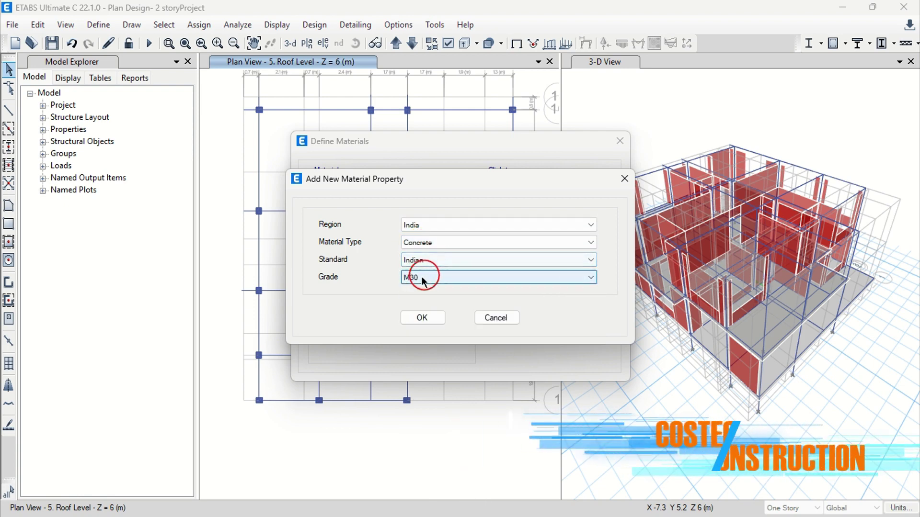
{"action": "left_click", "coordinate": [424, 318]}
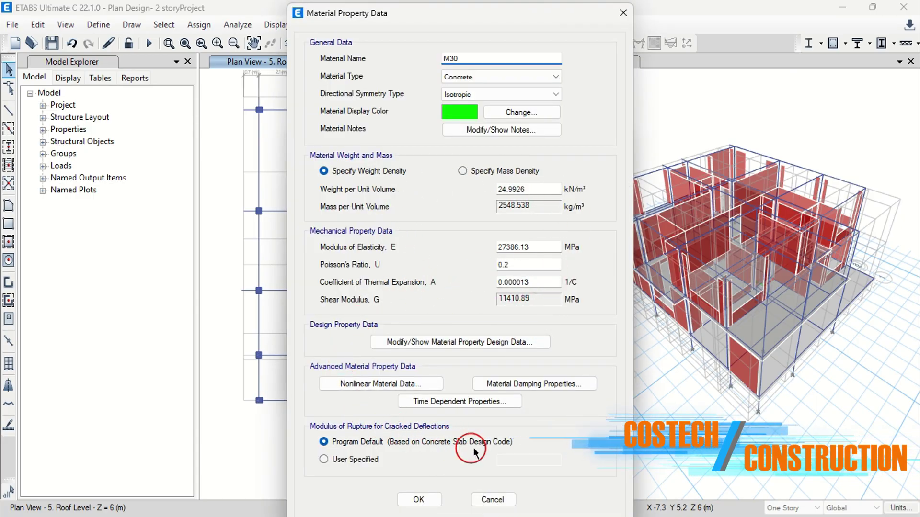
{"action": "left_click", "coordinate": [419, 499]}
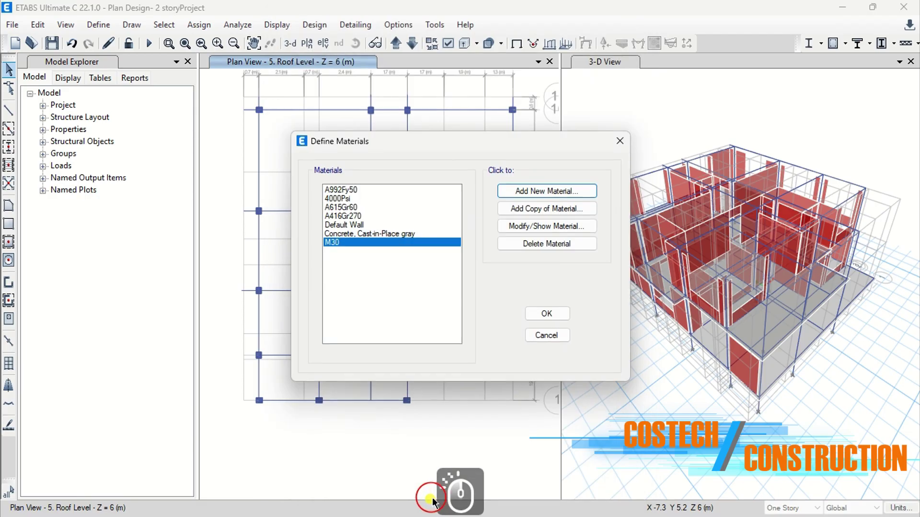
Step: Add a second Indian-standard concrete material of grade M25 with its default property data
{"action": "left_click", "coordinate": [538, 191]}
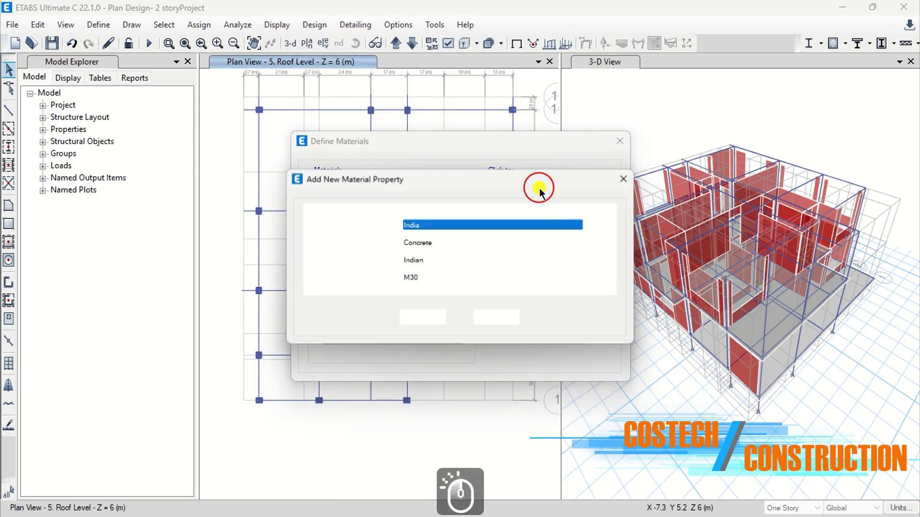
{"action": "left_click", "coordinate": [423, 278]}
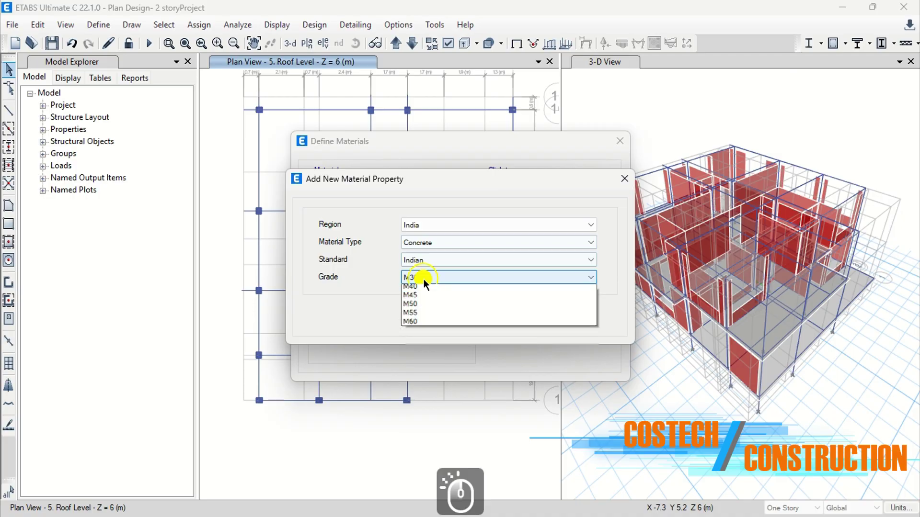
{"action": "left_click", "coordinate": [416, 307]}
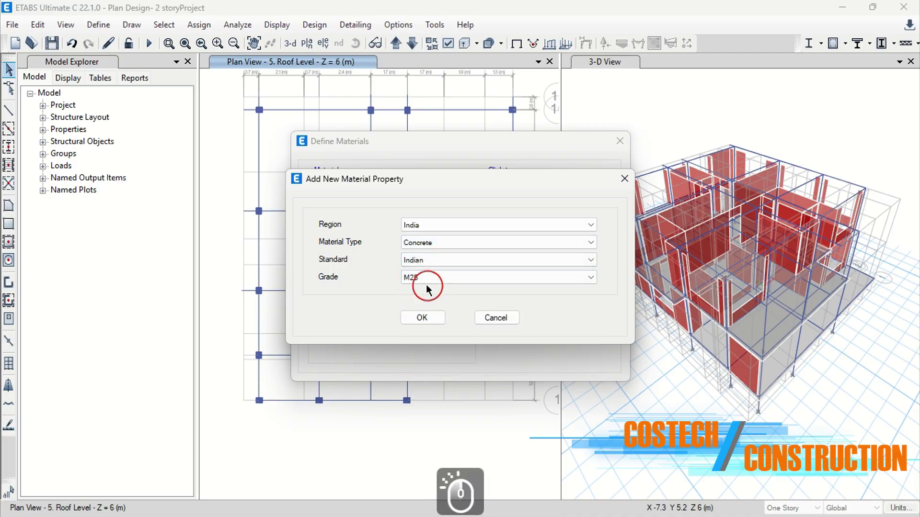
{"action": "left_click", "coordinate": [416, 316]}
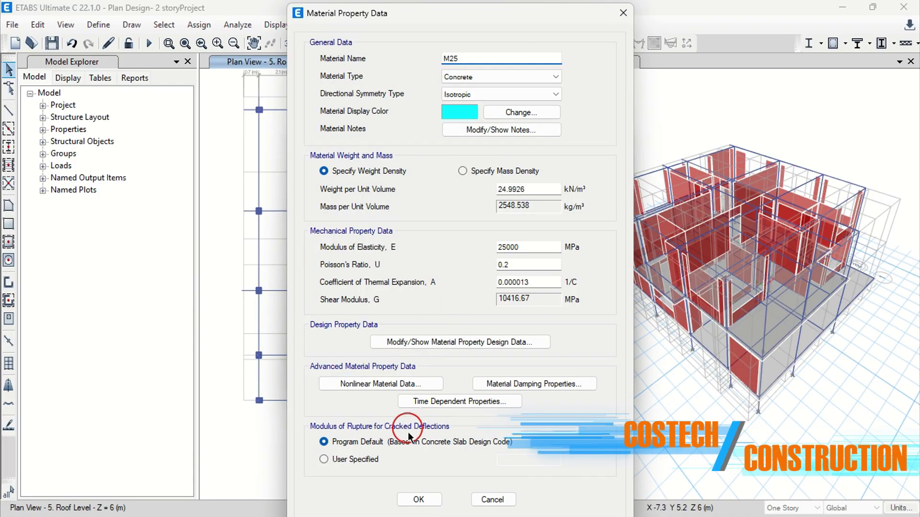
{"action": "left_click", "coordinate": [418, 500]}
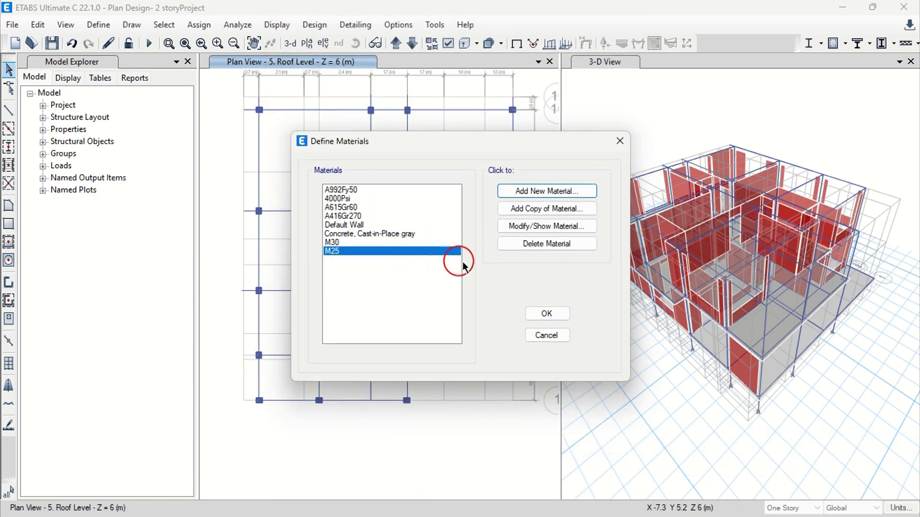
Step: Start another new material for region United States as masonry, Customary standard, grade fcm 2000 psi
{"action": "left_click", "coordinate": [539, 190]}
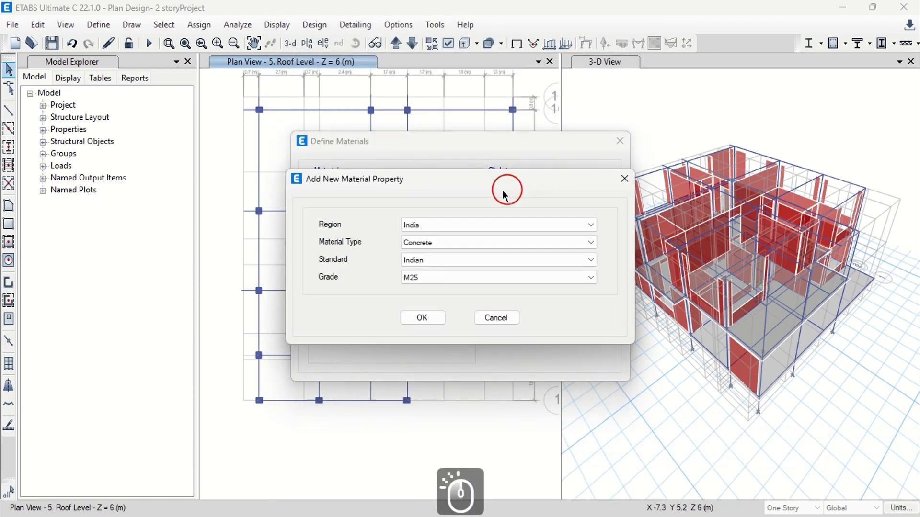
{"action": "left_click", "coordinate": [432, 225]}
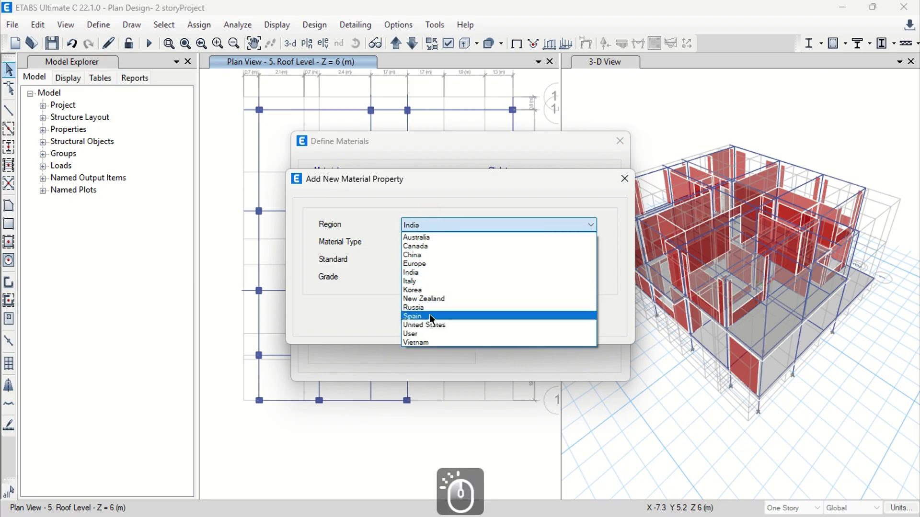
{"action": "left_click", "coordinate": [427, 326]}
{"action": "left_click", "coordinate": [434, 242]}
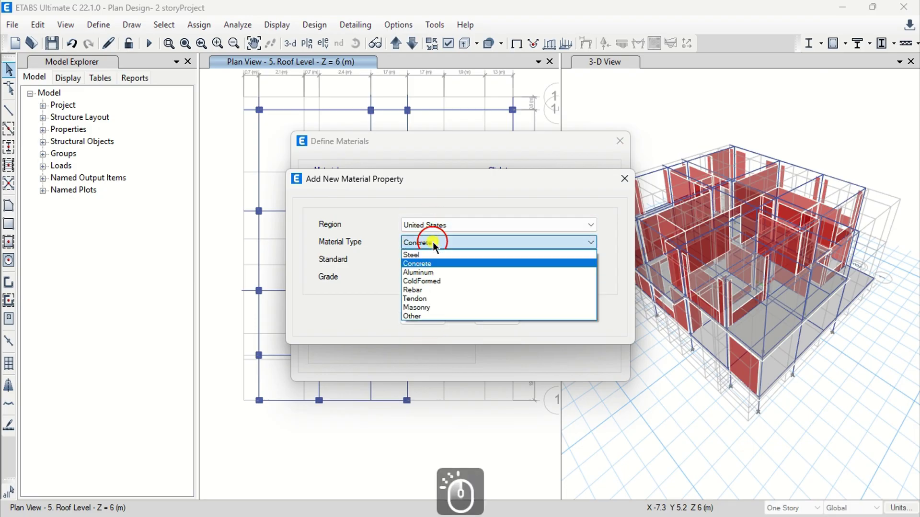
{"action": "left_click", "coordinate": [424, 308]}
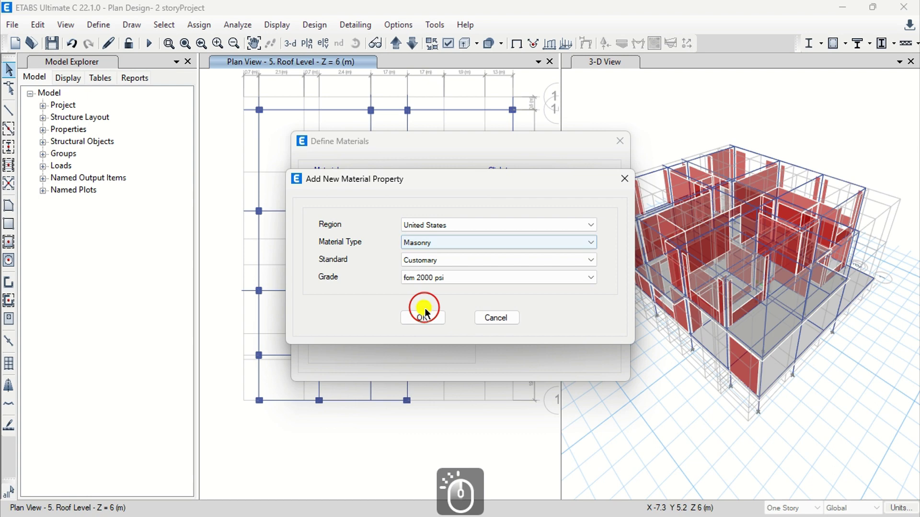
{"action": "left_click", "coordinate": [436, 279]}
{"action": "left_click", "coordinate": [437, 282]}
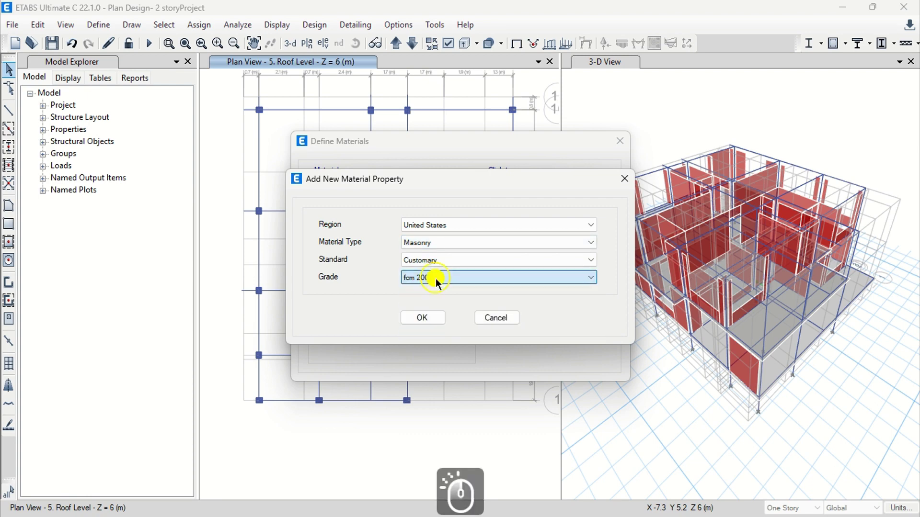
{"action": "left_click", "coordinate": [418, 319]}
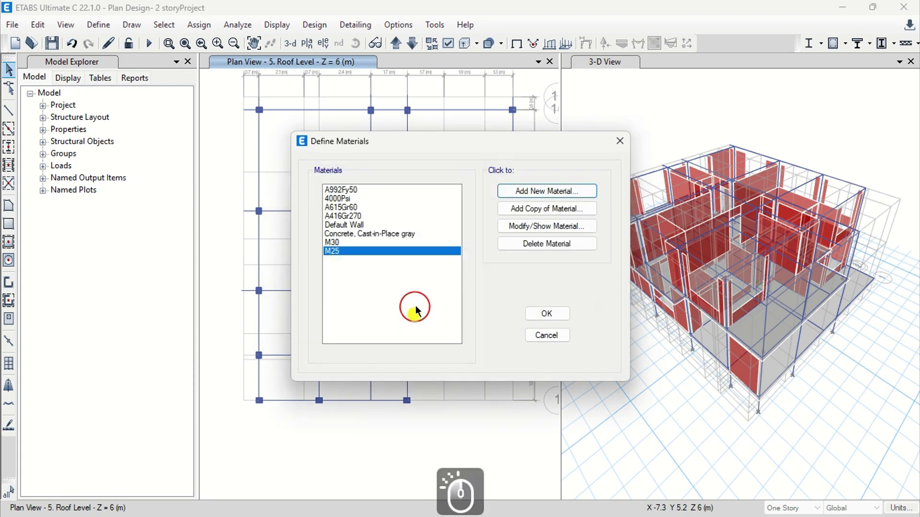
Step: Name the masonry material WallS_ and accept its default property data
{"action": "left_click_drag", "start_coordinate": [498, 59], "coordinate": [442, 66]}
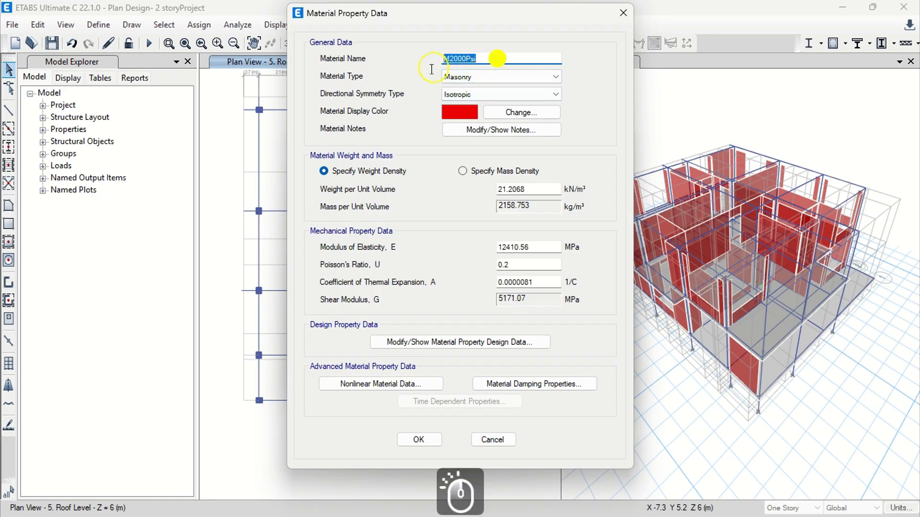
{"action": "type", "text": "Wall"}
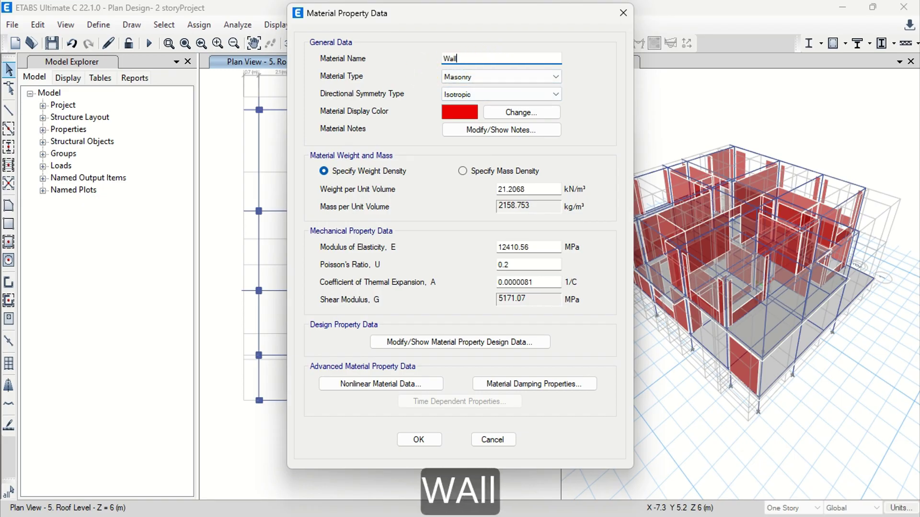
{"action": "type", "text": "s"}
{"action": "key", "text": "BackSpace"}
{"action": "type", "text": "S"}
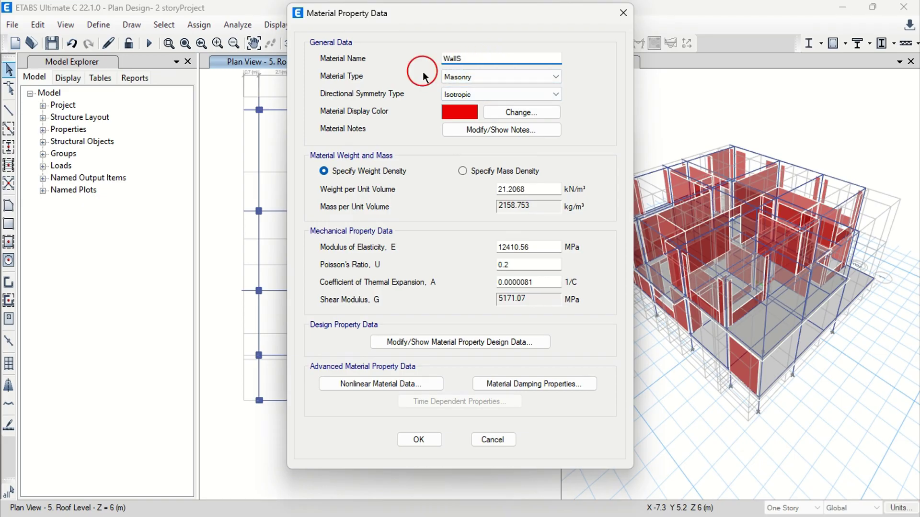
{"action": "type", "text": "_"}
{"action": "left_click", "coordinate": [419, 440]}
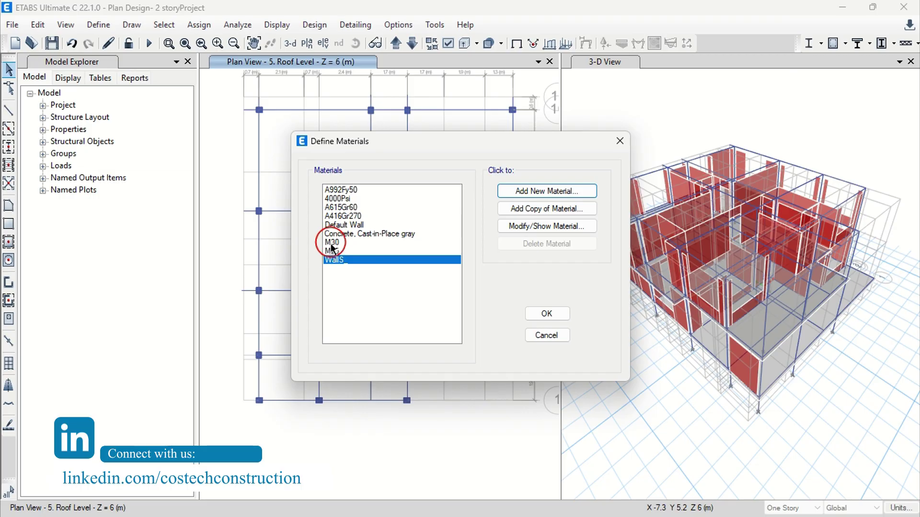
Step: Start another new material and try region United States, type Steel, standard ASTM A992, Grade 50
{"action": "left_click", "coordinate": [529, 190]}
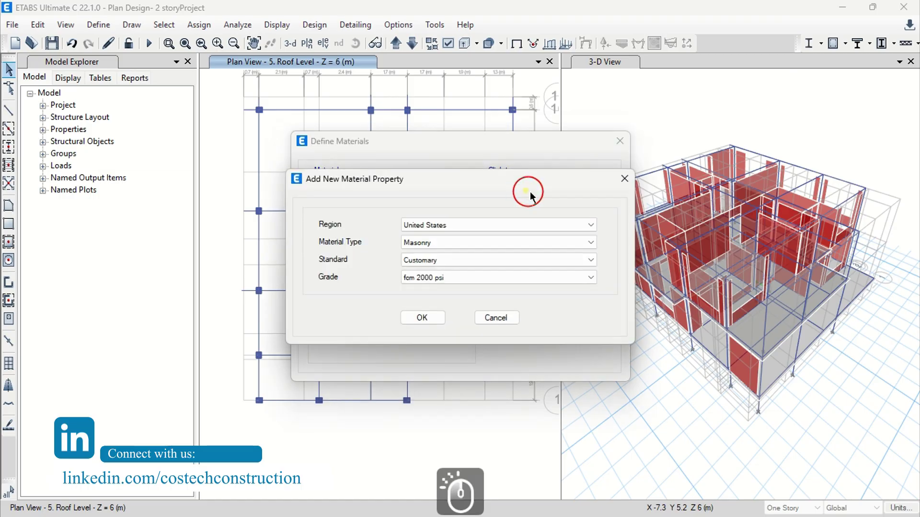
{"action": "left_click", "coordinate": [420, 225]}
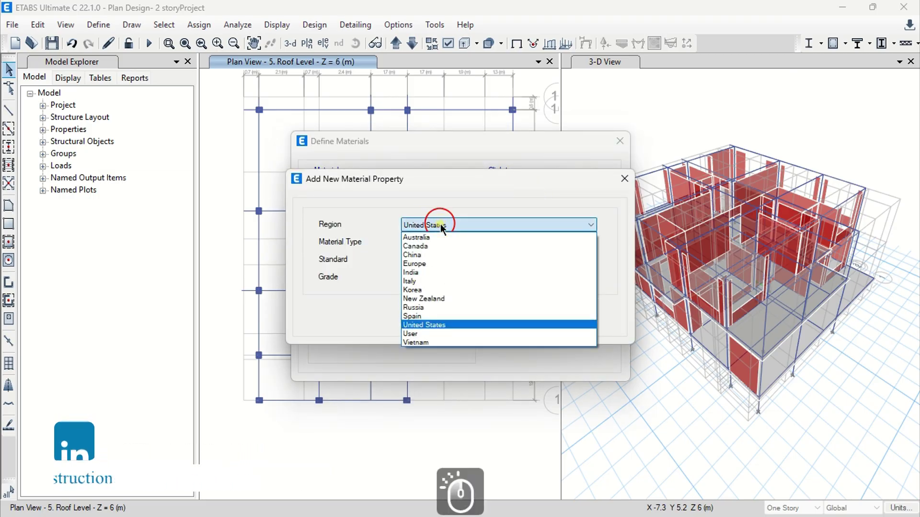
{"action": "left_click", "coordinate": [439, 225]}
{"action": "left_click", "coordinate": [429, 243]}
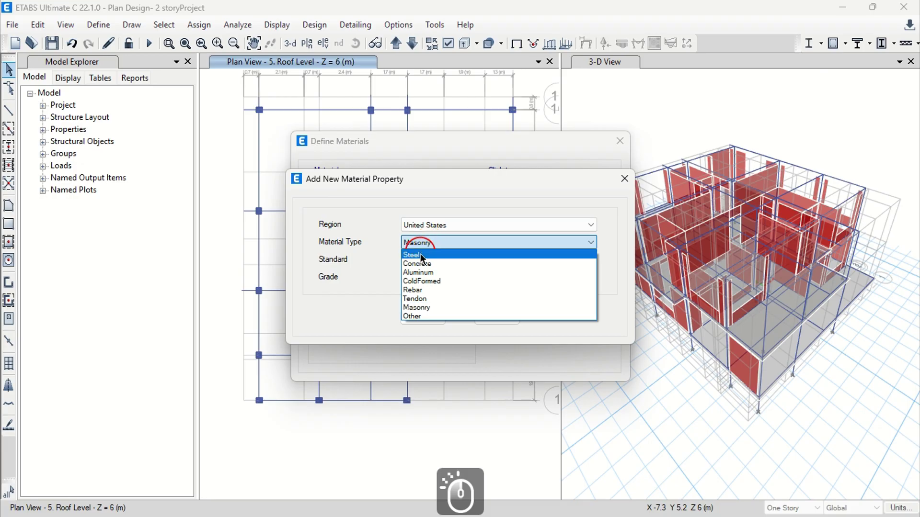
{"action": "left_click", "coordinate": [421, 254]}
{"action": "left_click", "coordinate": [433, 259]}
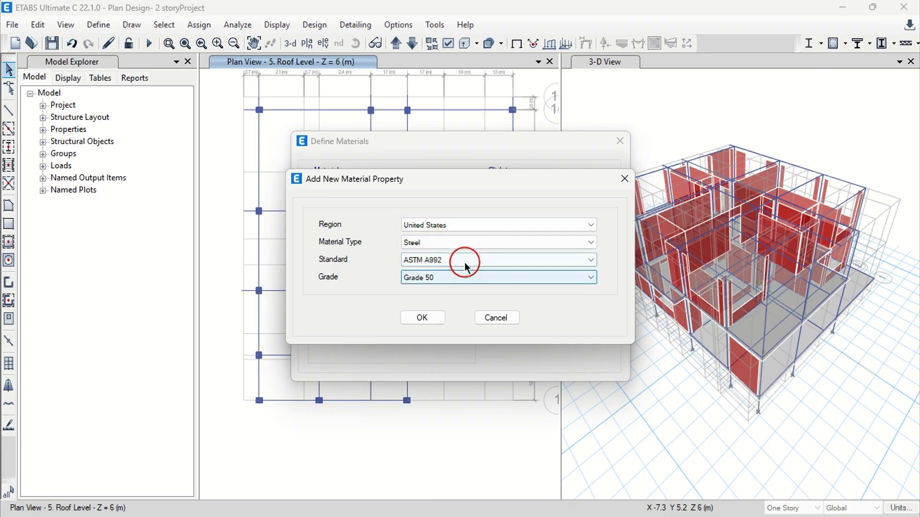
{"action": "left_click", "coordinate": [458, 261]}
{"action": "left_click", "coordinate": [457, 261]}
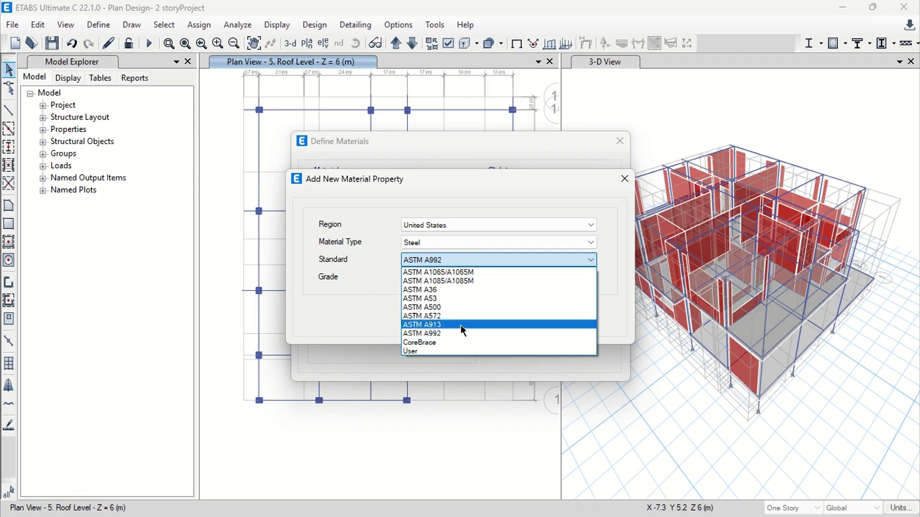
{"action": "left_click", "coordinate": [379, 280]}
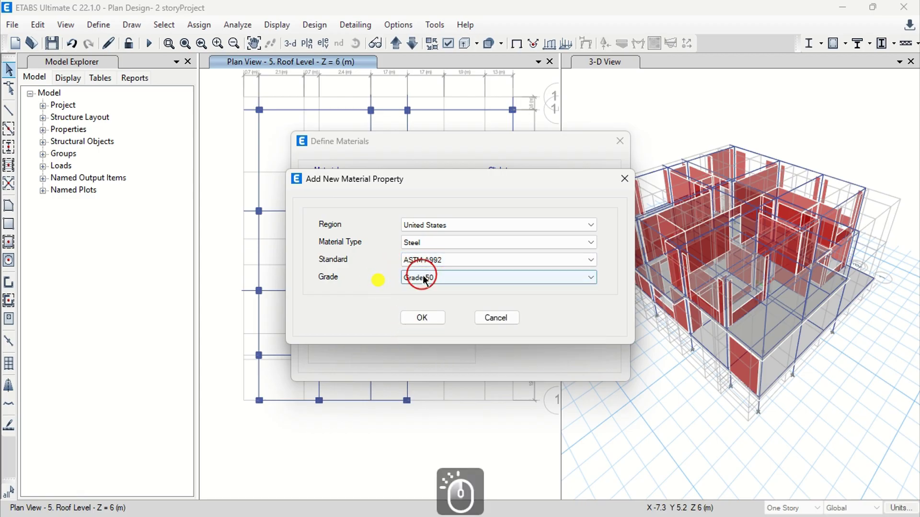
{"action": "left_click", "coordinate": [422, 277]}
{"action": "left_click", "coordinate": [422, 276]}
Step: Add an Indian-standard rebar material of HYSD Grade 415 for region India with its default property data, and finish defining materials
{"action": "left_click", "coordinate": [441, 225]}
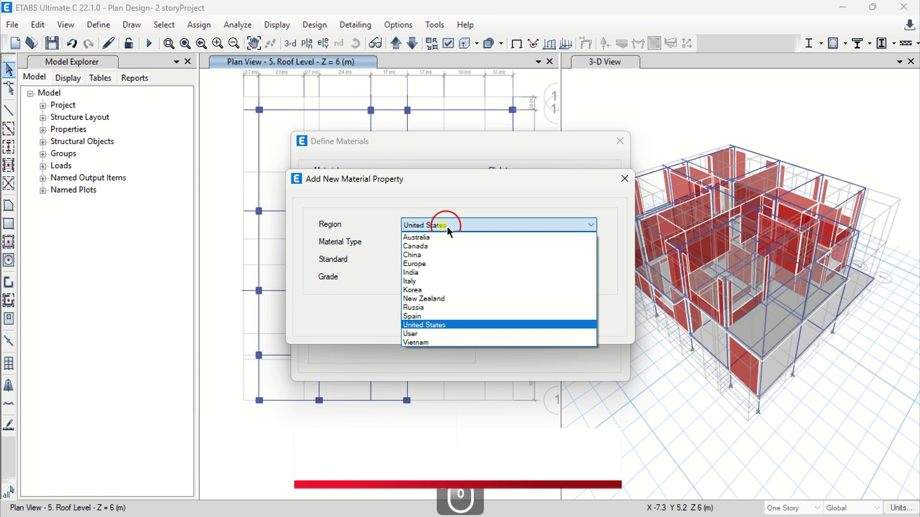
{"action": "left_click", "coordinate": [413, 271]}
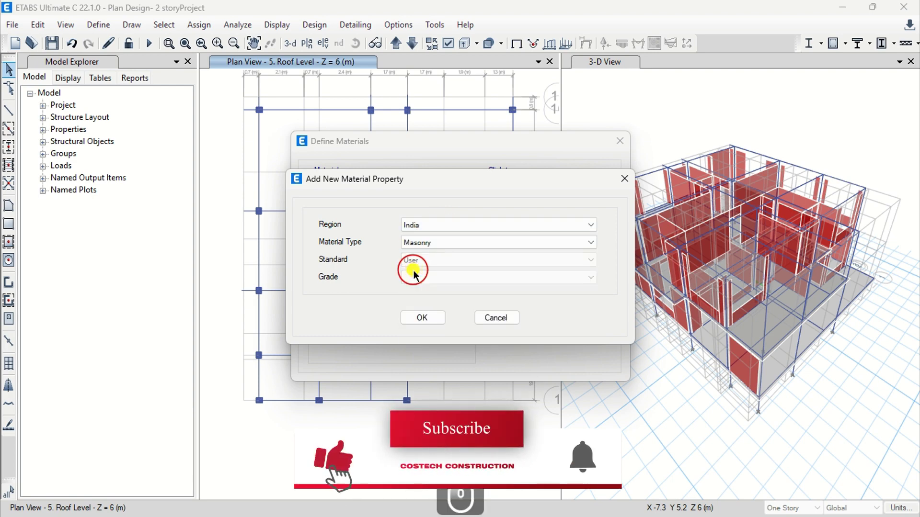
{"action": "left_click", "coordinate": [440, 243]}
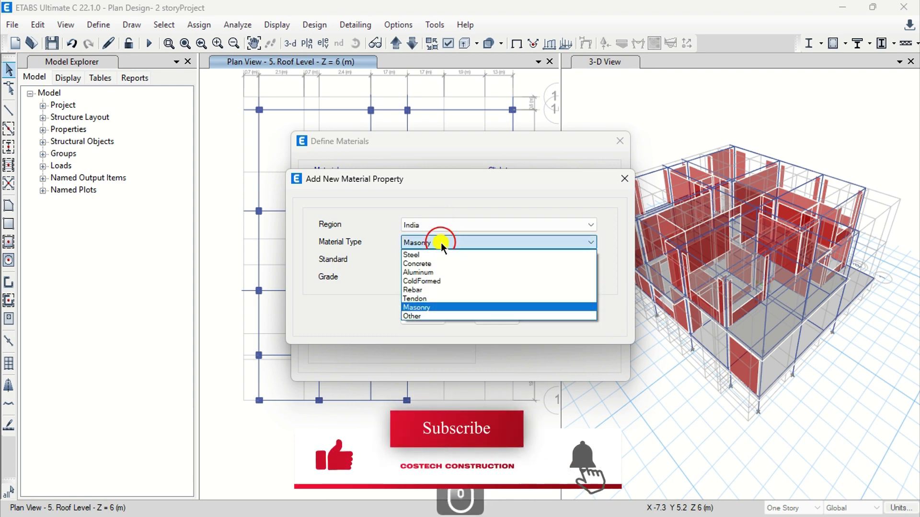
{"action": "left_click", "coordinate": [421, 290]}
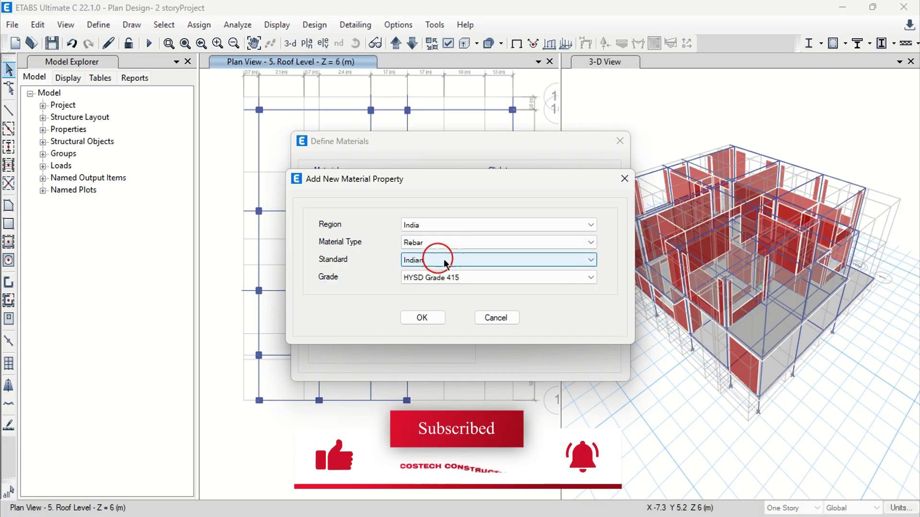
{"action": "left_click", "coordinate": [463, 279]}
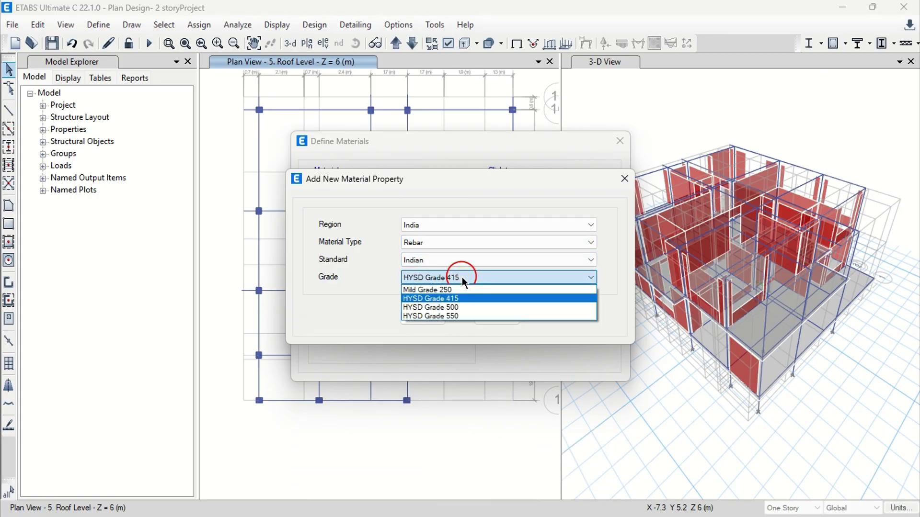
{"action": "left_click", "coordinate": [463, 279]}
{"action": "left_click", "coordinate": [419, 318]}
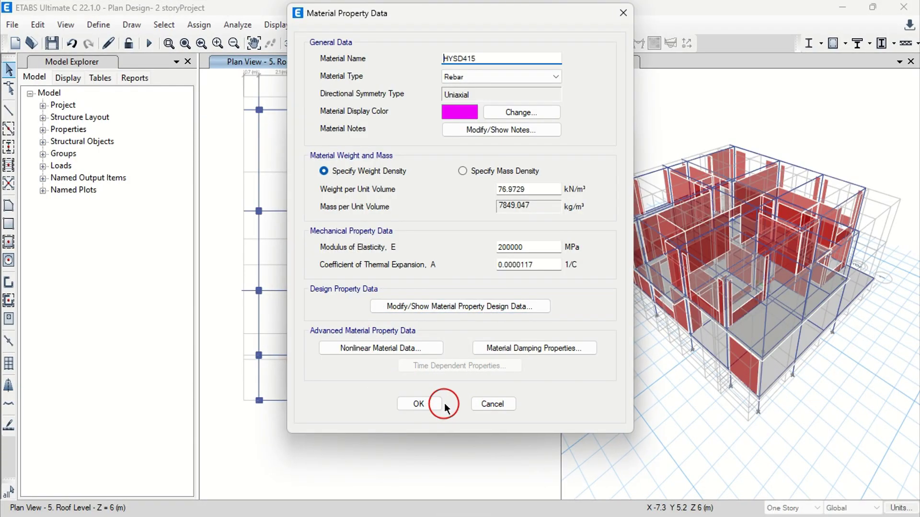
{"action": "left_click", "coordinate": [419, 405]}
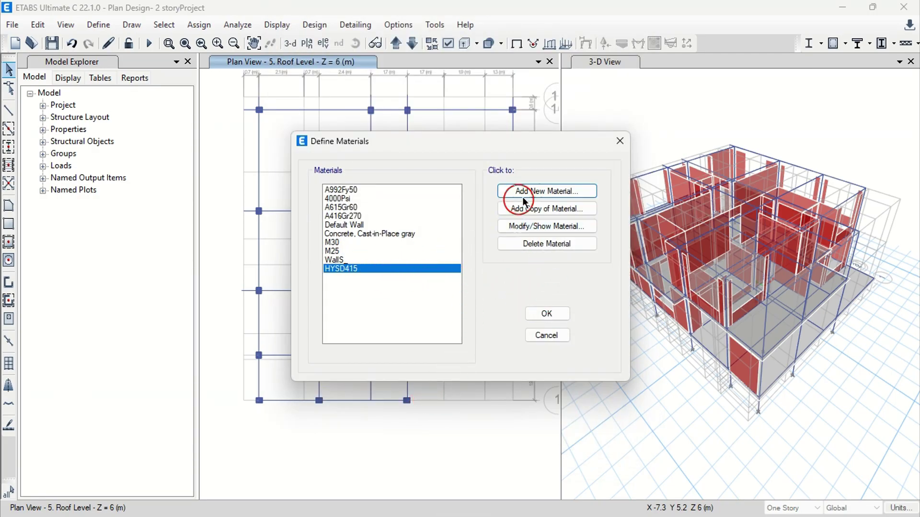
{"action": "left_click", "coordinate": [548, 314]}
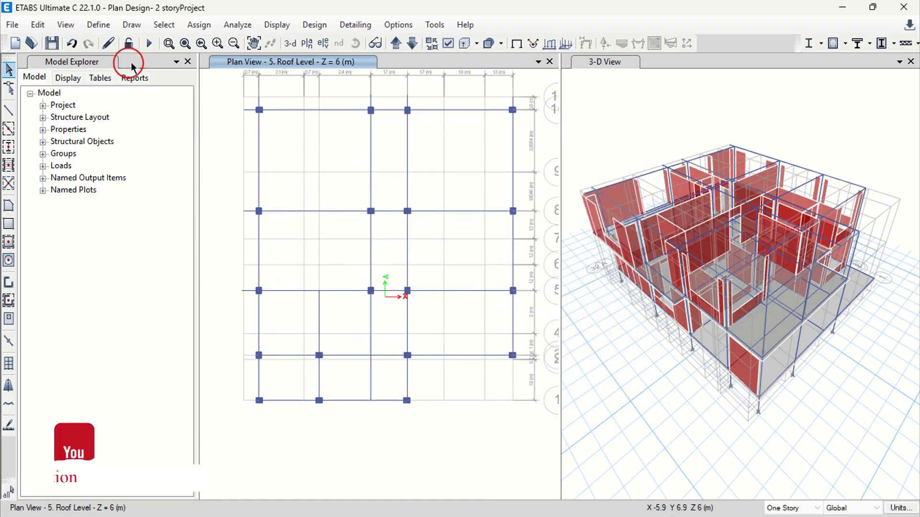
Step: Open the reinforcement data of the 250 x 300 concrete frame section for editing
{"action": "left_click", "coordinate": [98, 24]}
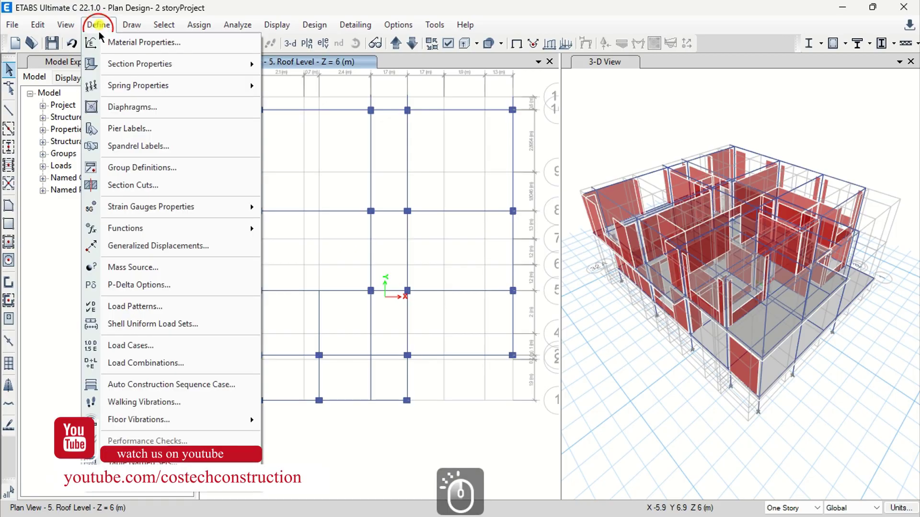
{"action": "mouse_move", "coordinate": [139, 68]}
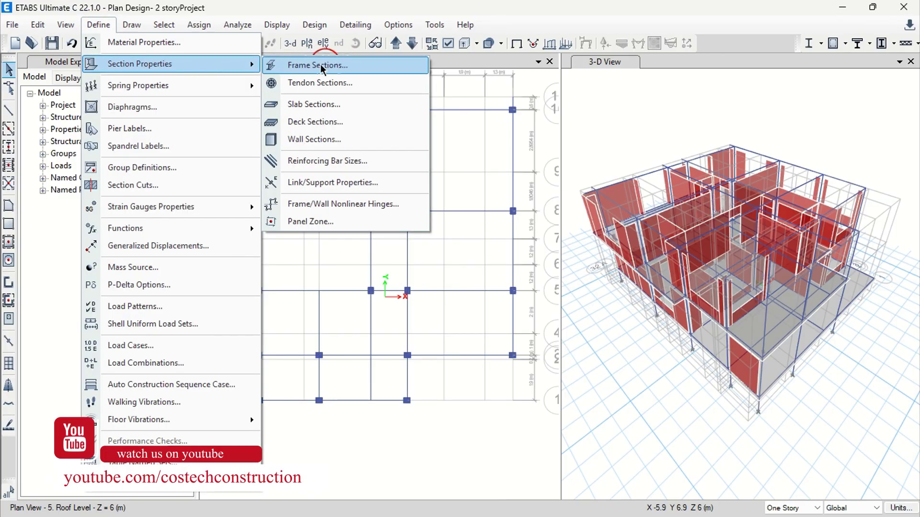
{"action": "left_click", "coordinate": [351, 66]}
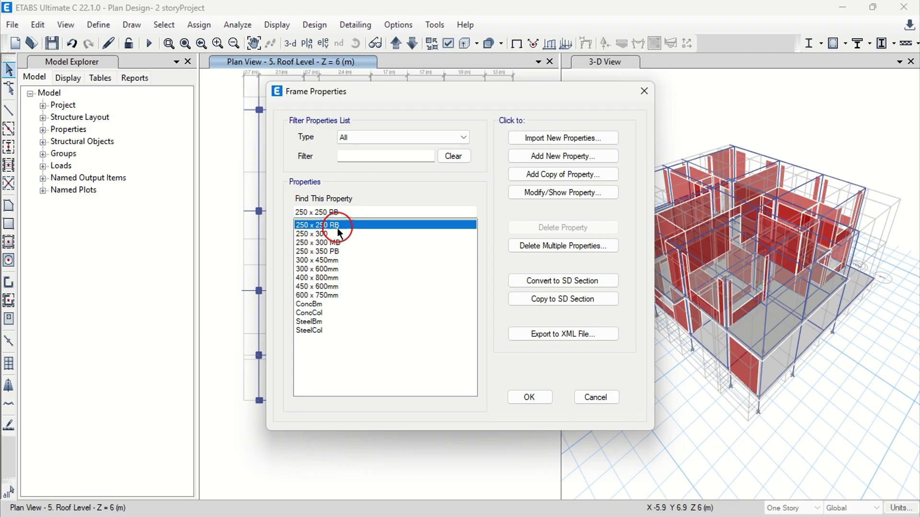
{"action": "left_click", "coordinate": [320, 234]}
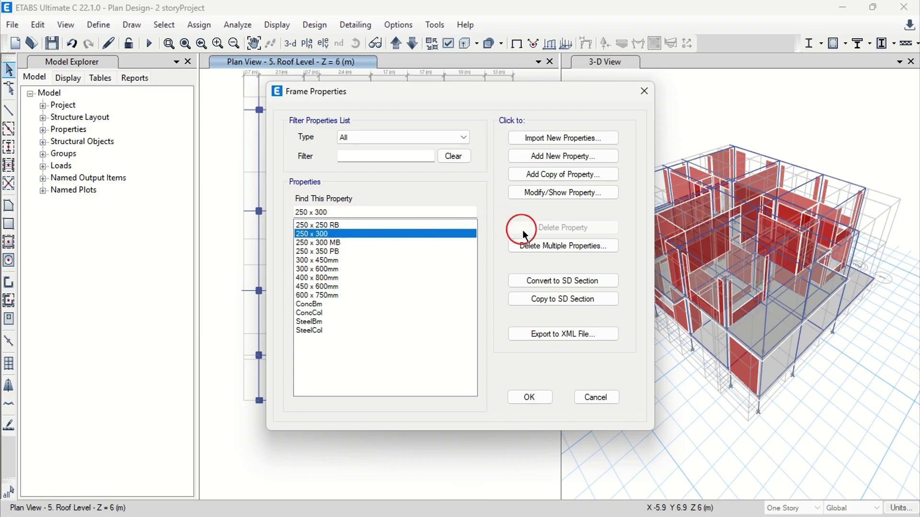
{"action": "left_click", "coordinate": [567, 196]}
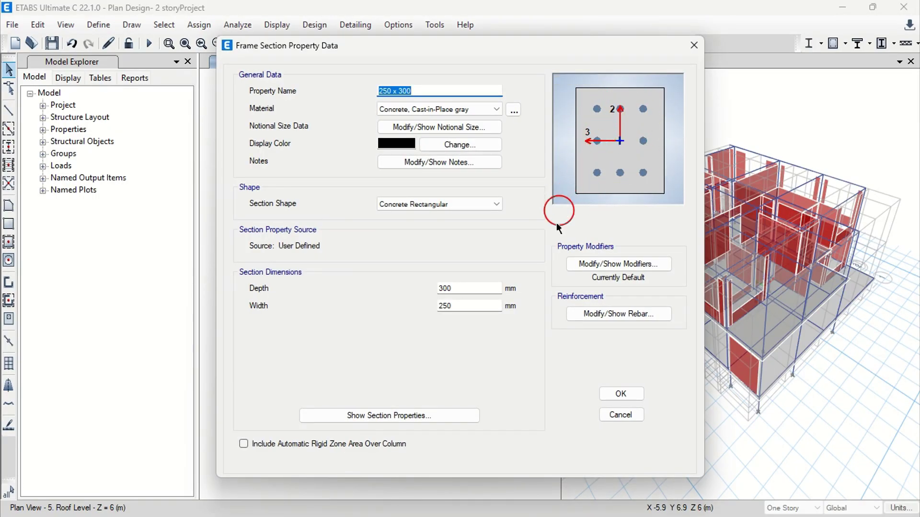
{"action": "left_click", "coordinate": [610, 313]}
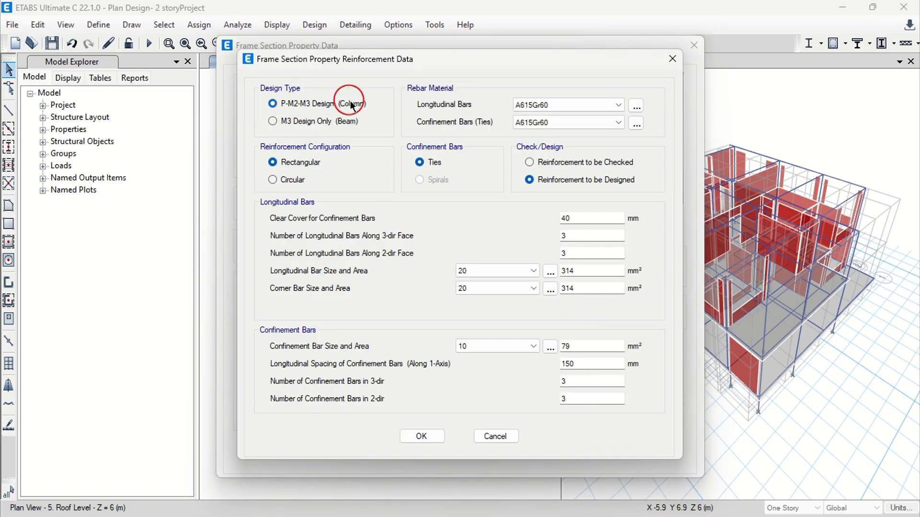
Step: Set the rebar material to HYSD415 for both longitudinal and confinement bars of the 250 x 300 section, and accept the frame properties
{"action": "left_click", "coordinate": [597, 105]}
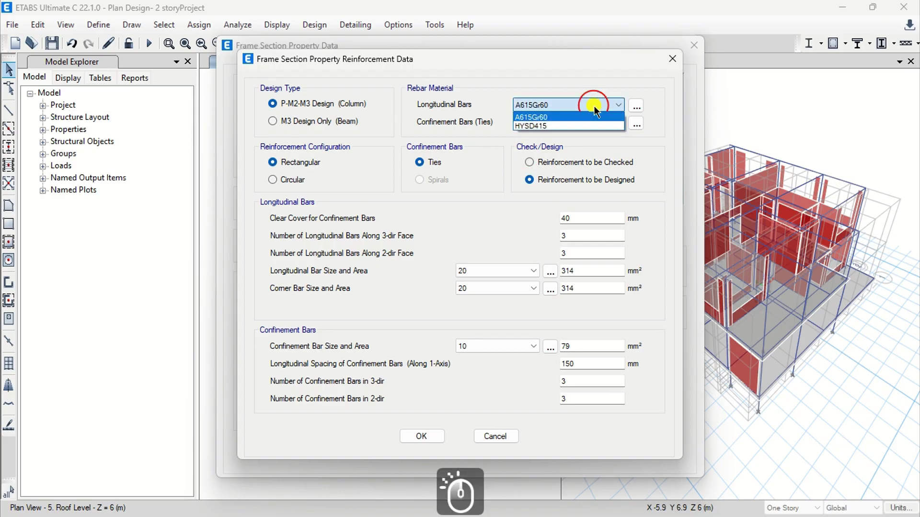
{"action": "left_click", "coordinate": [553, 126]}
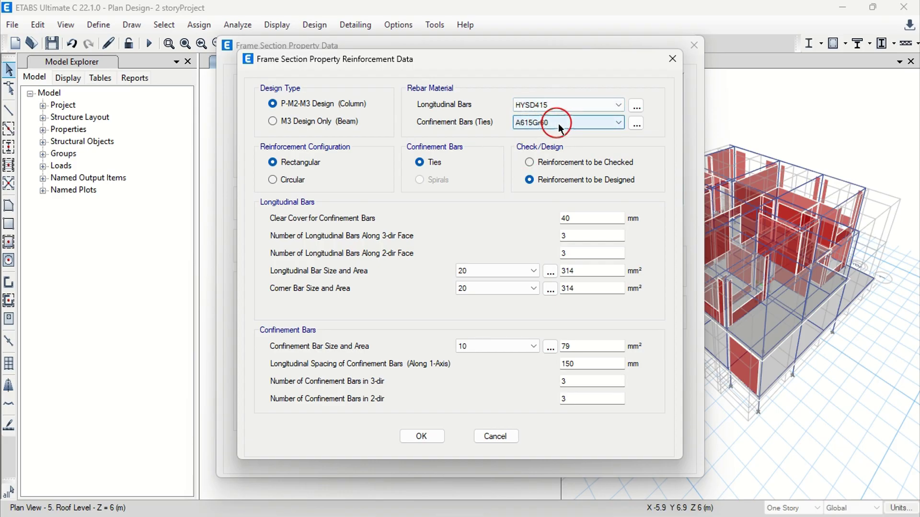
{"action": "left_click", "coordinate": [557, 122]}
{"action": "left_click", "coordinate": [540, 143]}
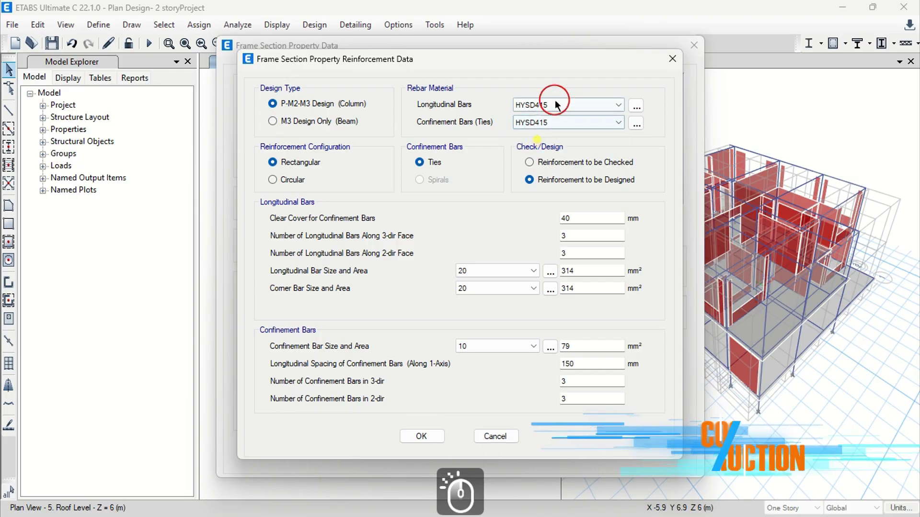
{"action": "left_click", "coordinate": [632, 124]}
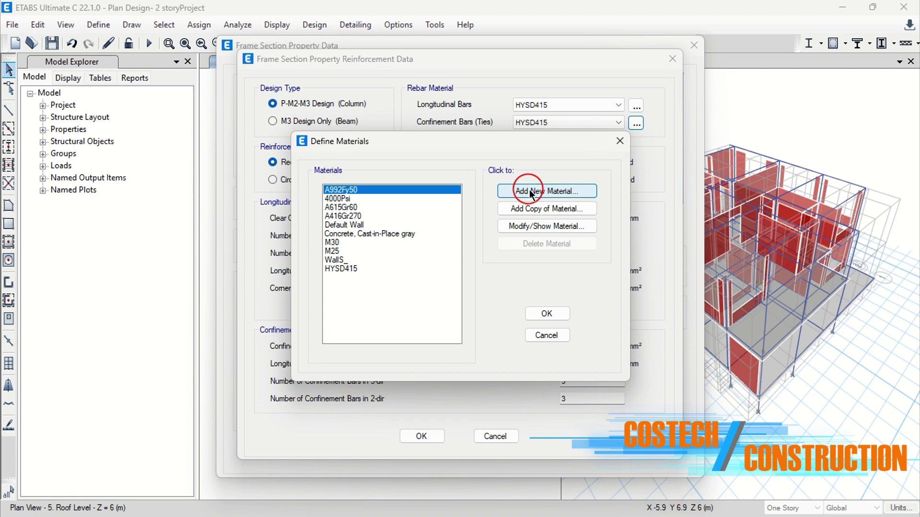
{"action": "left_click", "coordinate": [544, 313]}
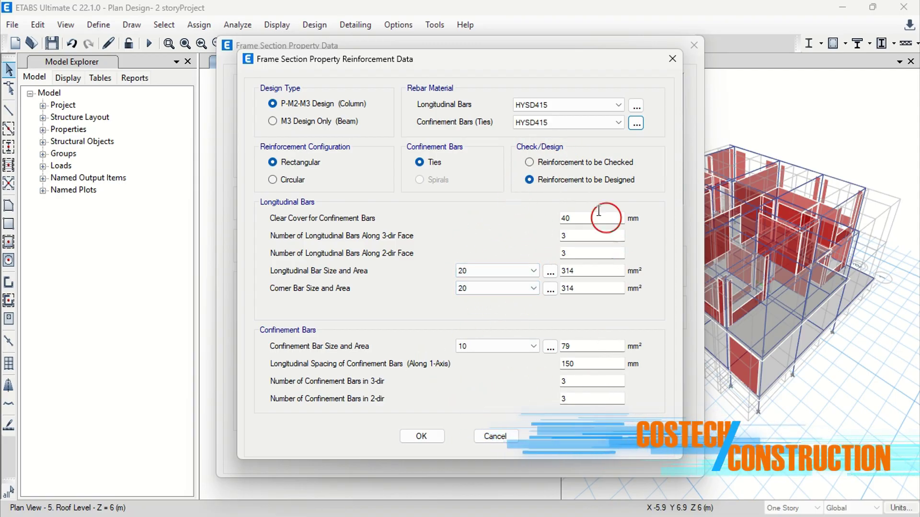
{"action": "left_click", "coordinate": [422, 435]}
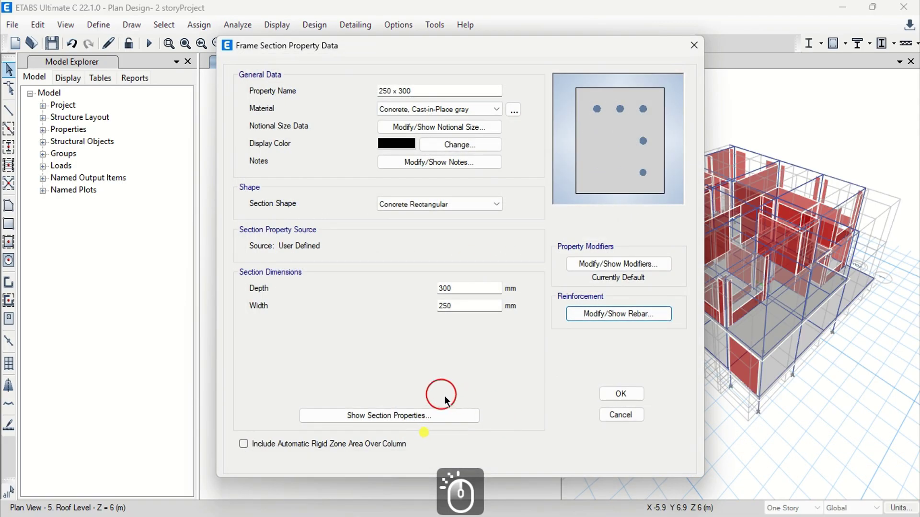
{"action": "left_click", "coordinate": [623, 394]}
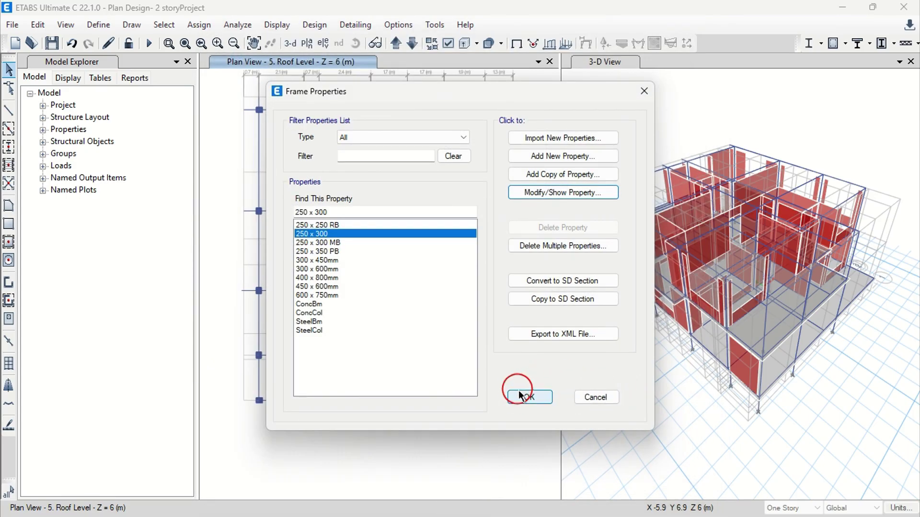
{"action": "left_click", "coordinate": [529, 398]}
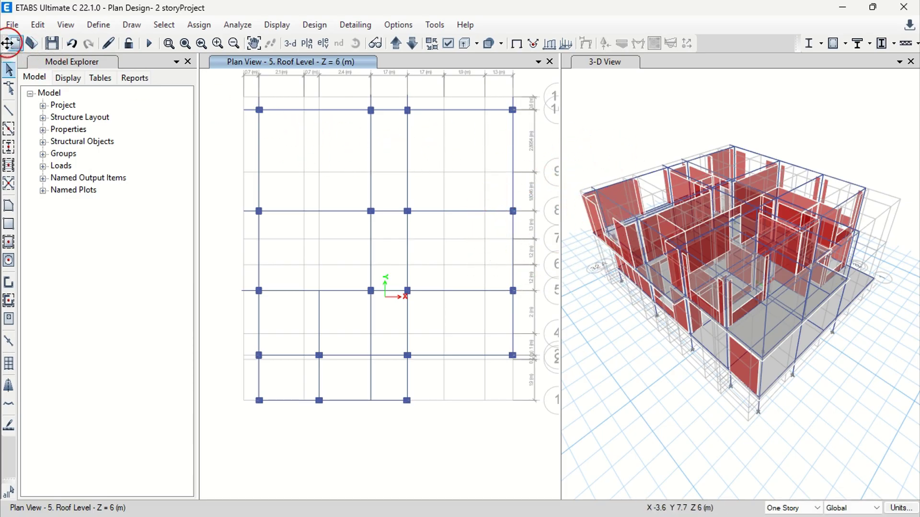
Step: Export the whole model as a Revit Structure .exr file using the proposed file name and location
{"action": "left_click", "coordinate": [11, 28]}
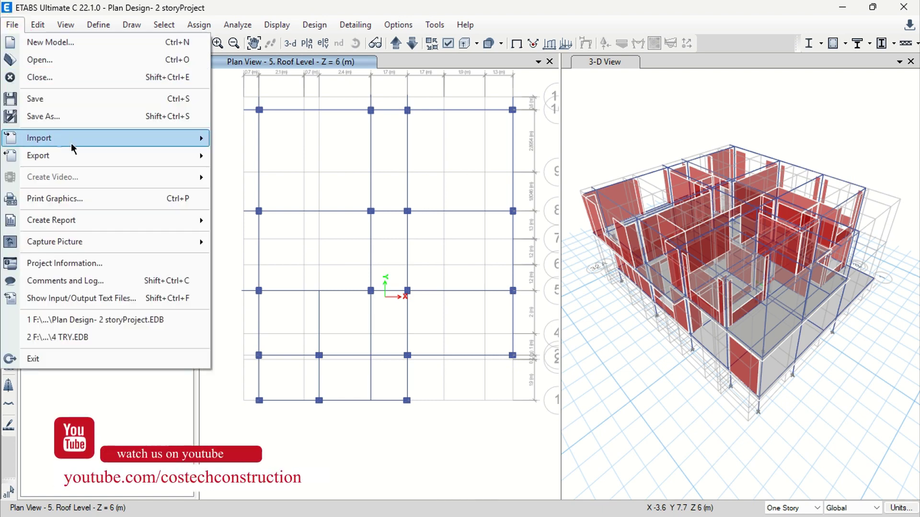
{"action": "mouse_move", "coordinate": [137, 155]}
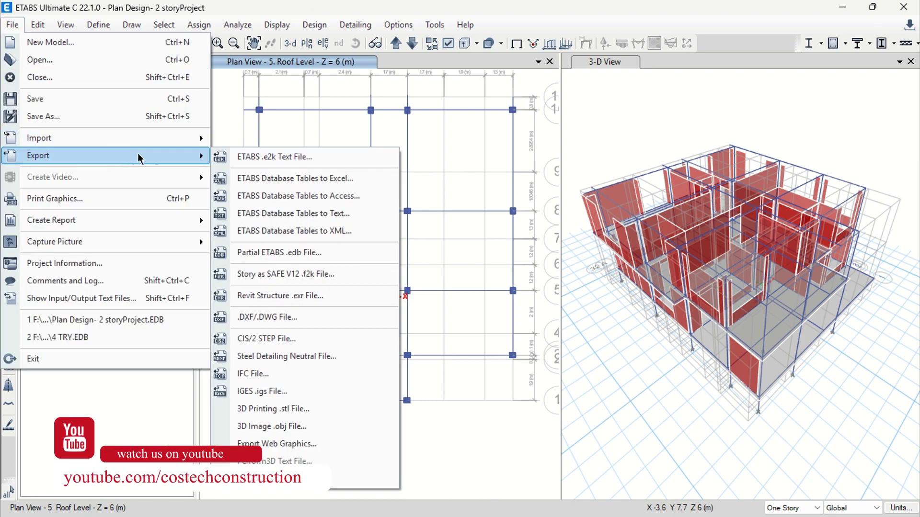
{"action": "left_click", "coordinate": [298, 294]}
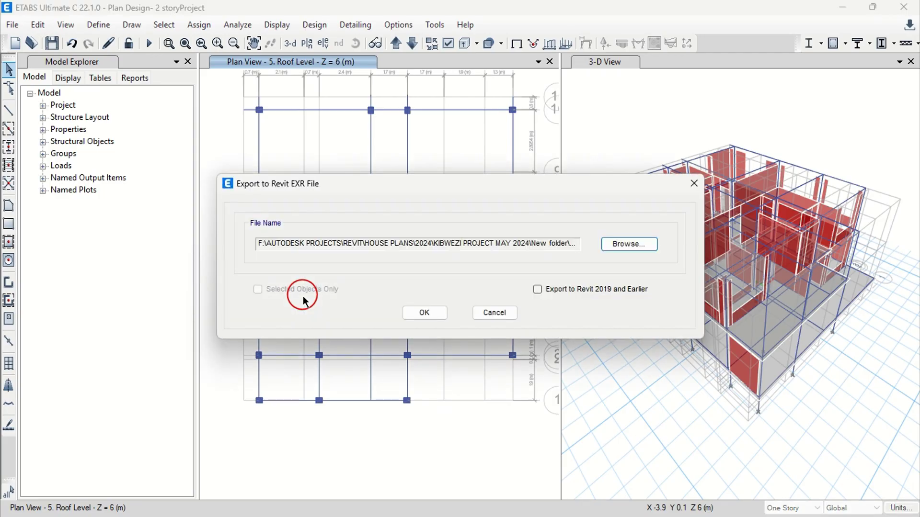
{"action": "left_click", "coordinate": [426, 310]}
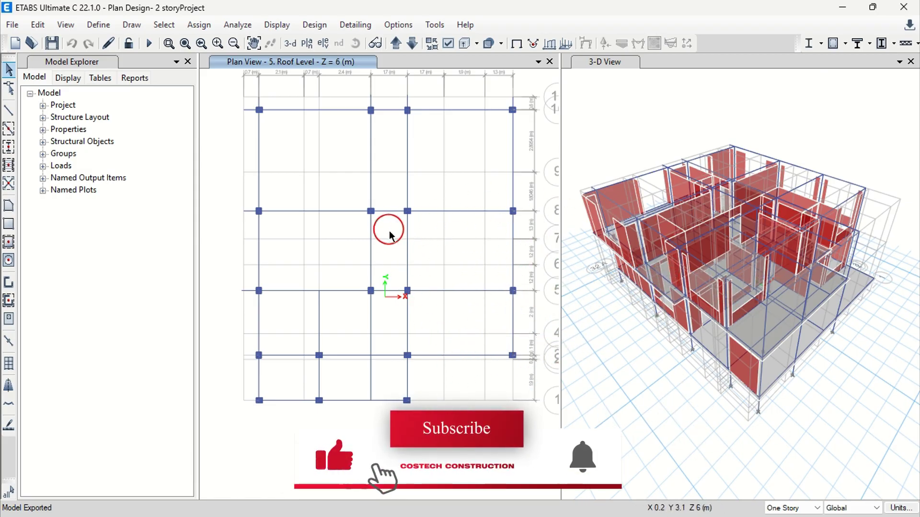
{"action": "left_click", "coordinate": [102, 27]}
{"action": "left_click", "coordinate": [101, 25]}
{"action": "left_click", "coordinate": [98, 25]}
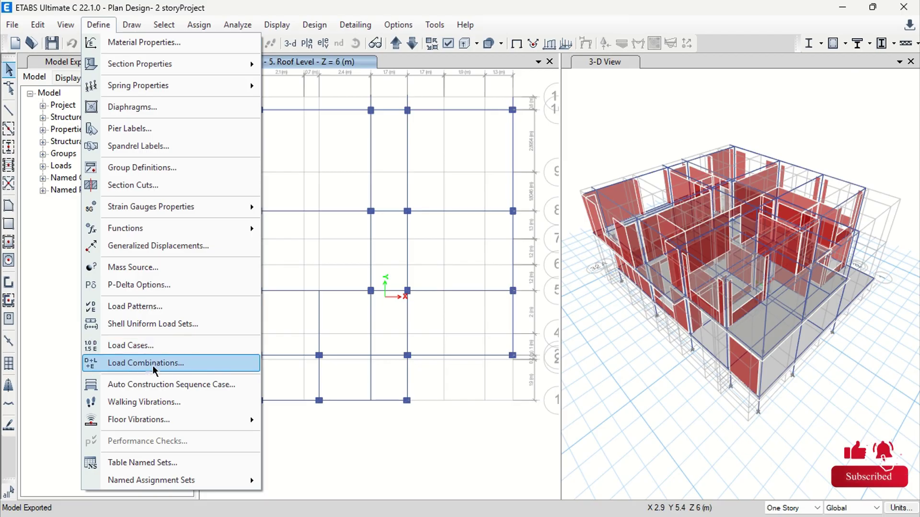
{"action": "left_click", "coordinate": [131, 25]}
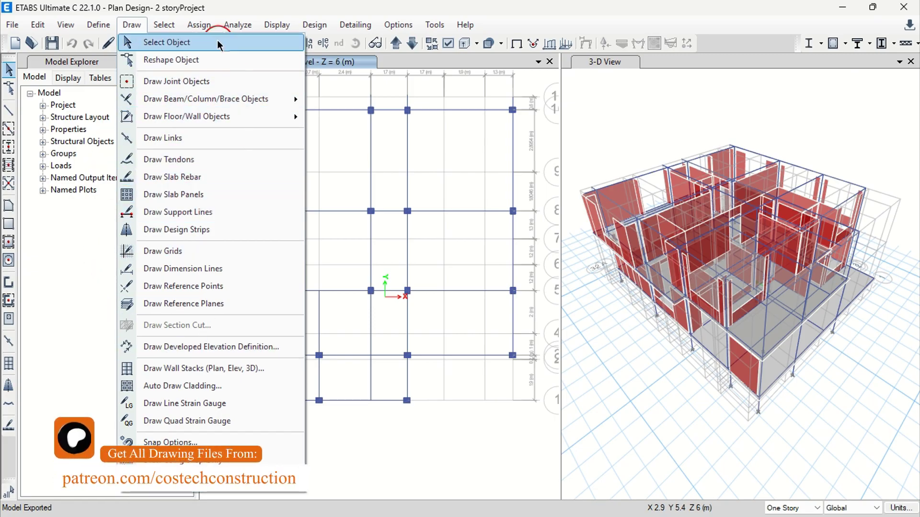
{"action": "left_click", "coordinate": [164, 27]}
{"action": "left_click", "coordinate": [194, 27]}
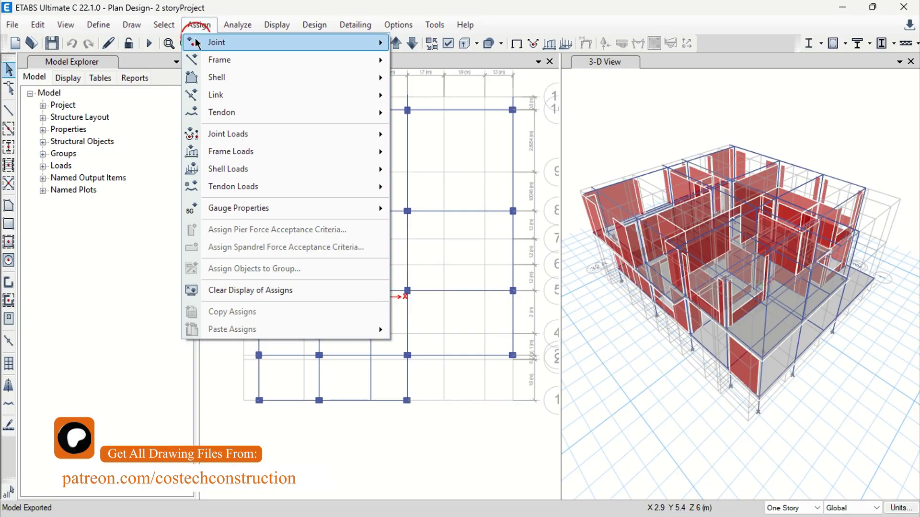
{"action": "left_click", "coordinate": [200, 162]}
{"action": "left_click", "coordinate": [194, 24]}
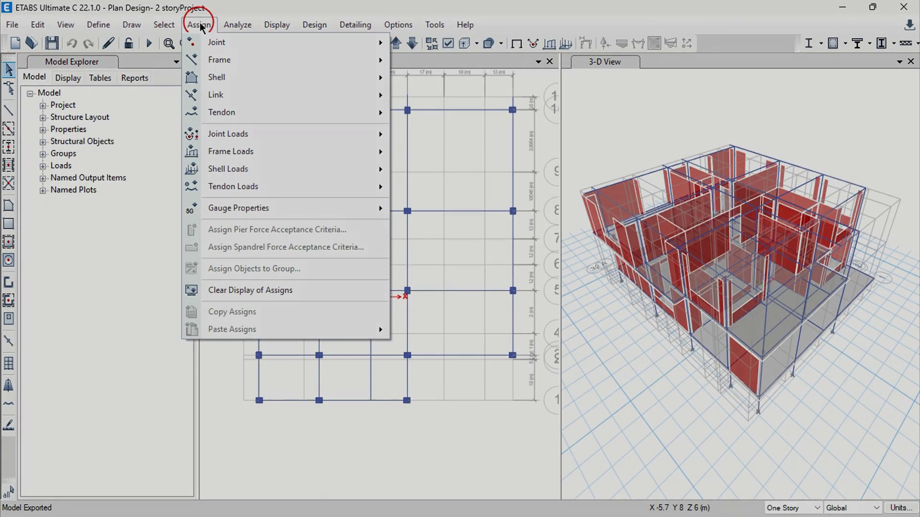
{"action": "left_click", "coordinate": [246, 25]}
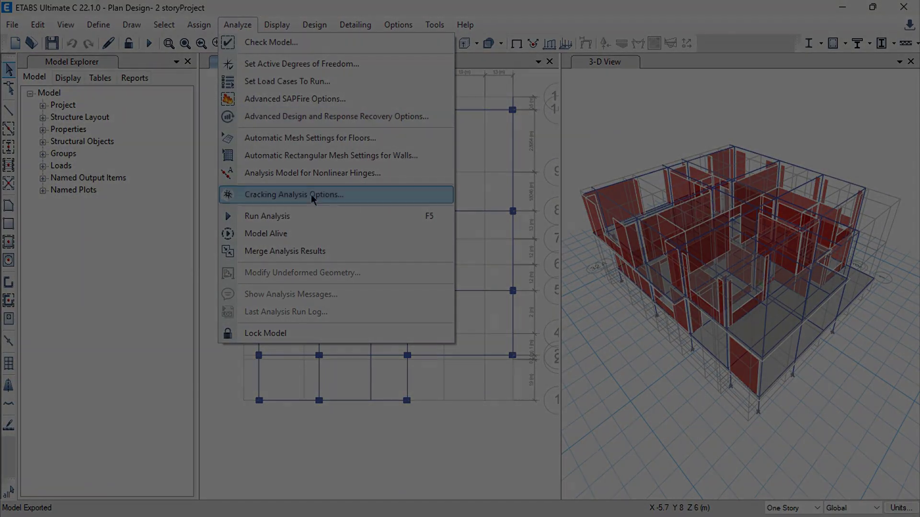
{"action": "left_click", "coordinate": [354, 29]}
{"action": "left_click", "coordinate": [294, 150]}
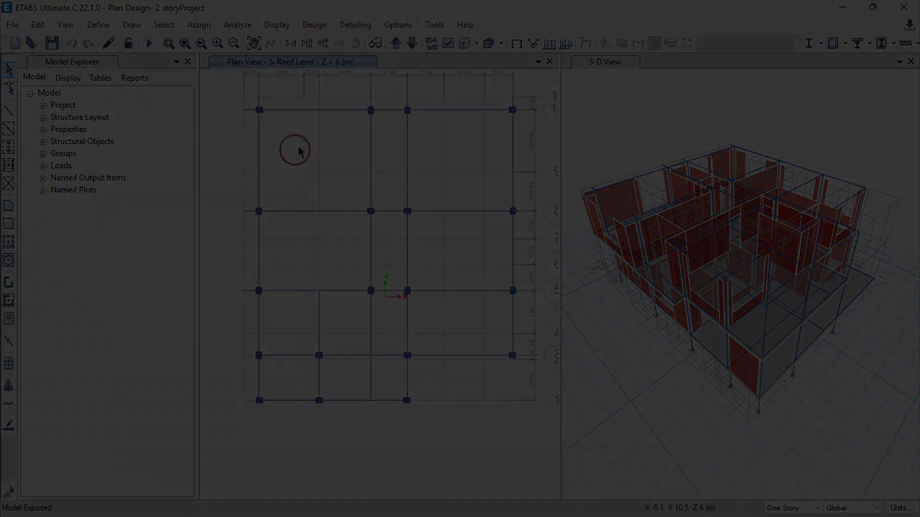